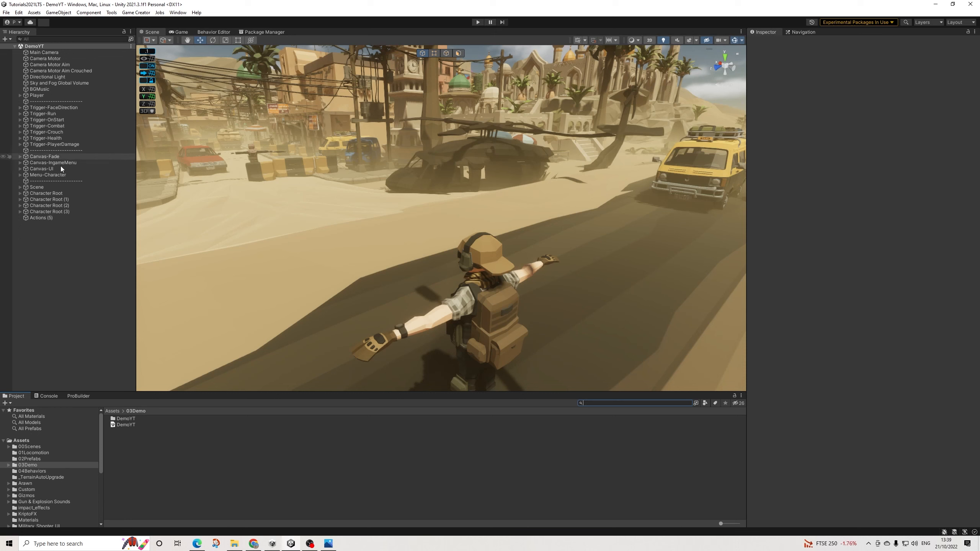
- Select the Character Root (3) enemy and frame it in the scene for a close-up look
left_click(38, 194)
left_click(23, 199)
left_click(48, 205)
left_click(55, 213)
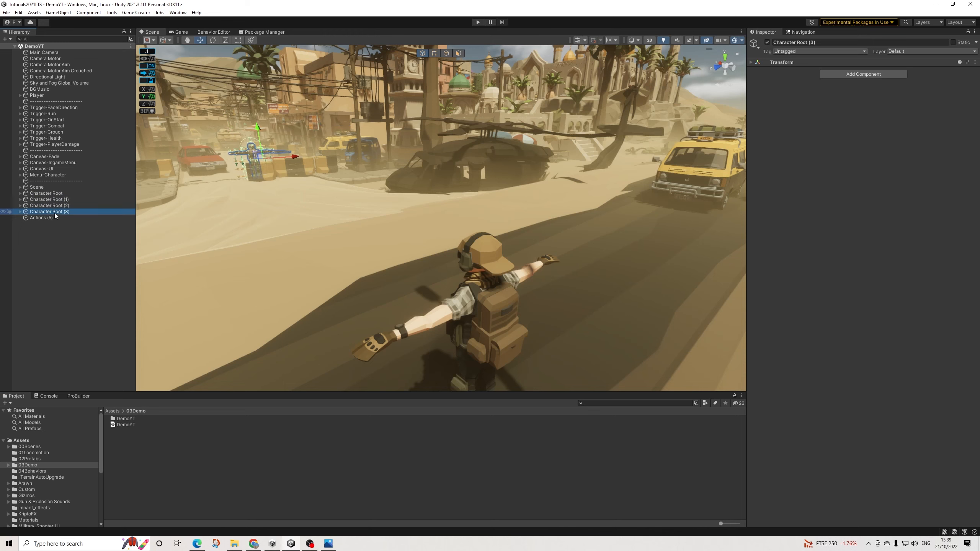
left_click(318, 32)
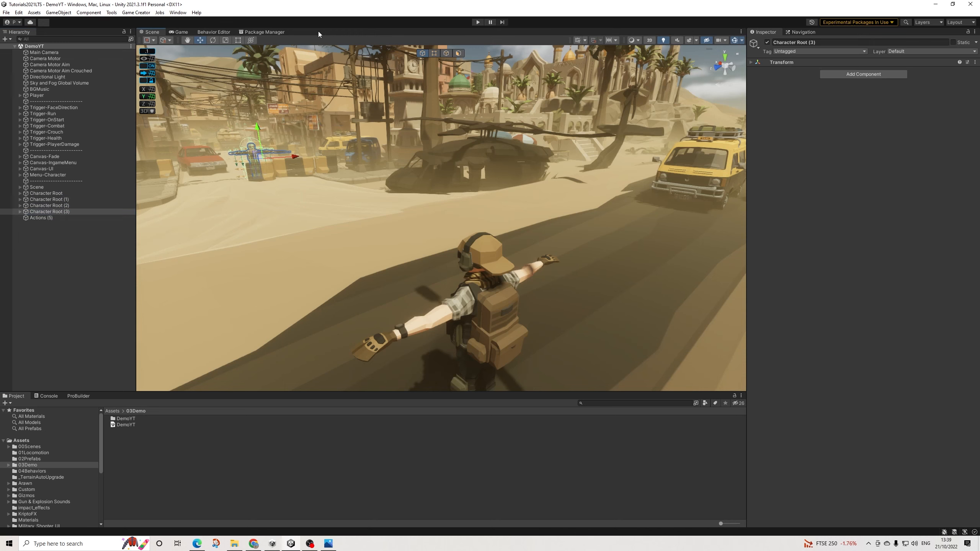
key("f")
scroll(482, 182, "up", 6)
left_click_drag(482, 182, 390, 151, "alt")
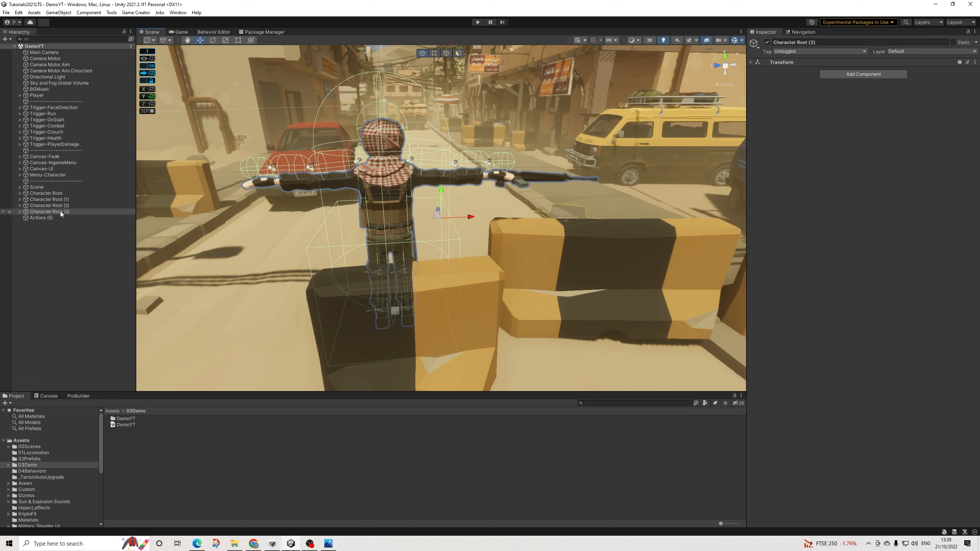
- Examine the layers assigned to the Character and PuppetMaster children of Character Root (3)
left_click(20, 212)
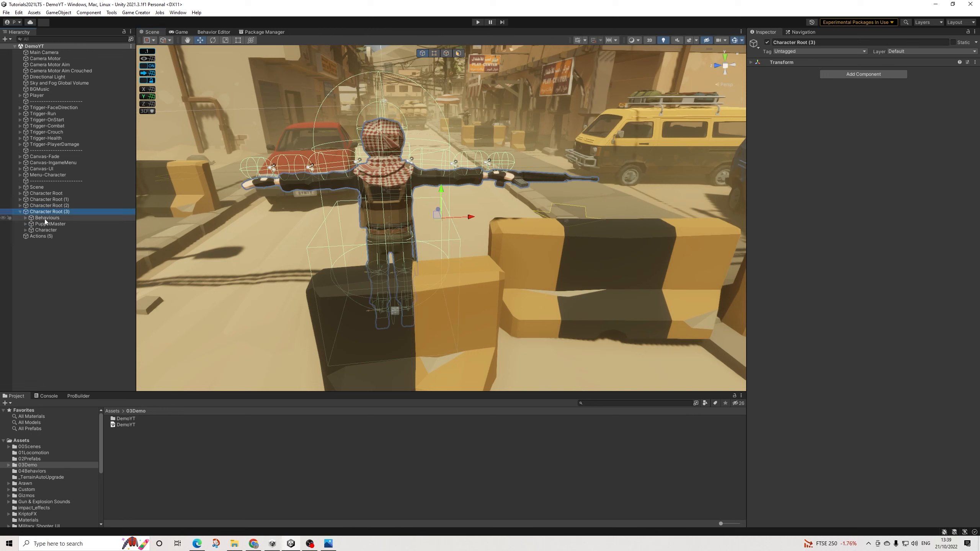
left_click(20, 212)
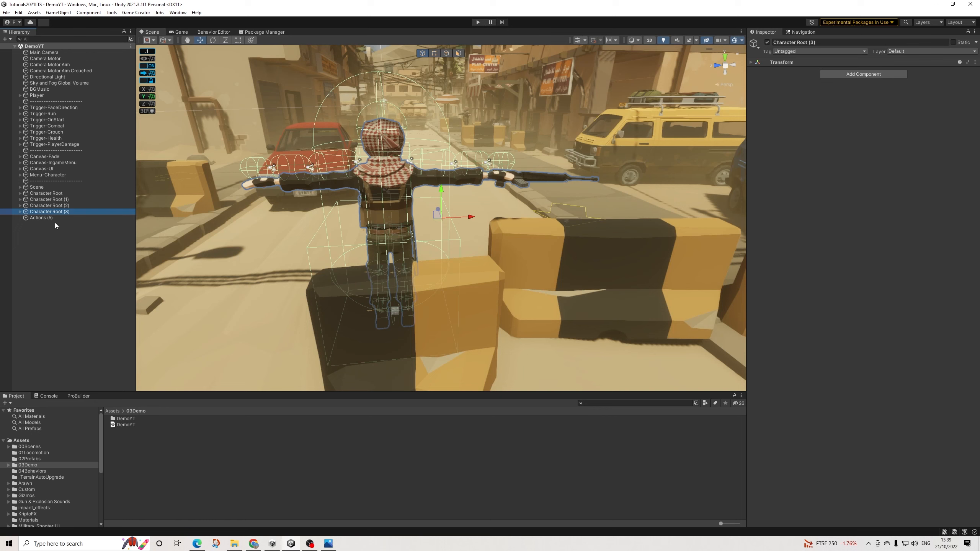
left_click(20, 212)
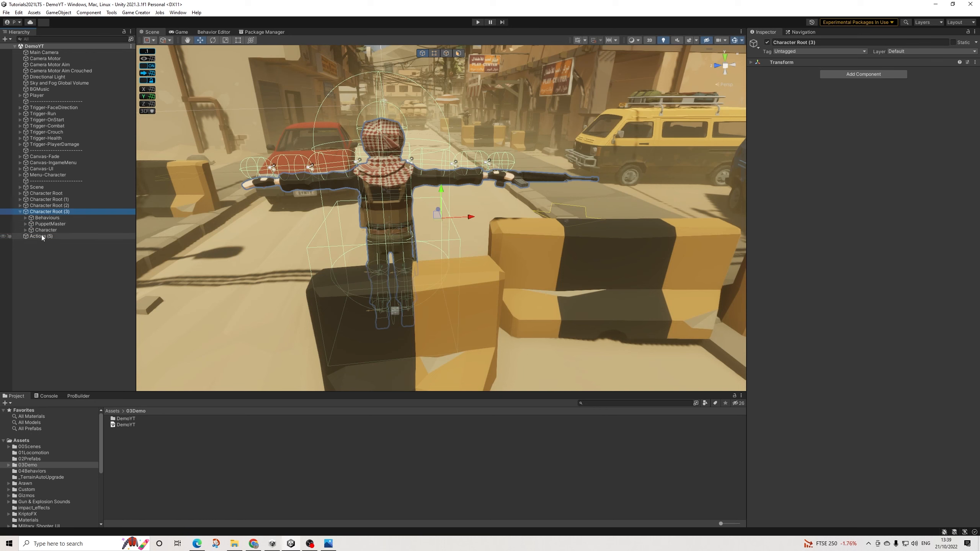
left_click(40, 230)
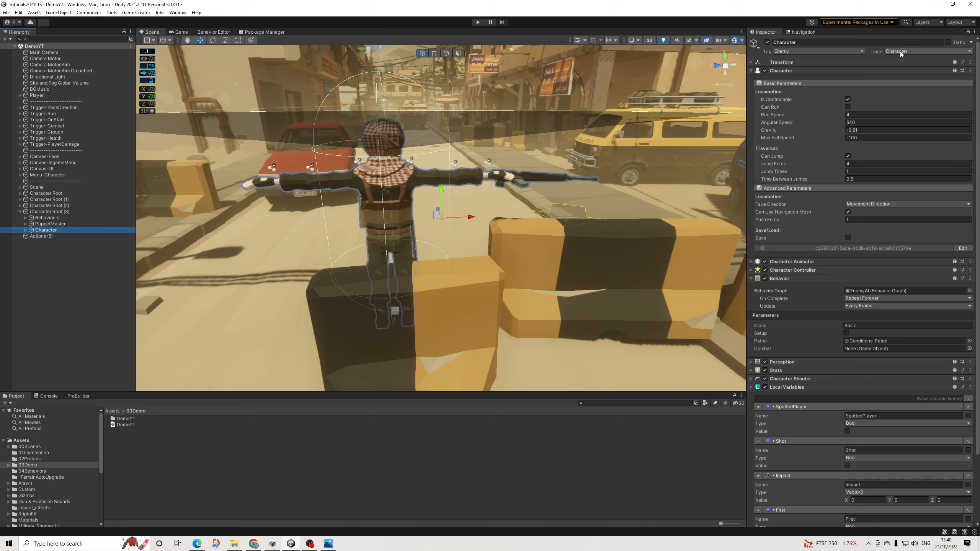
left_click(50, 263)
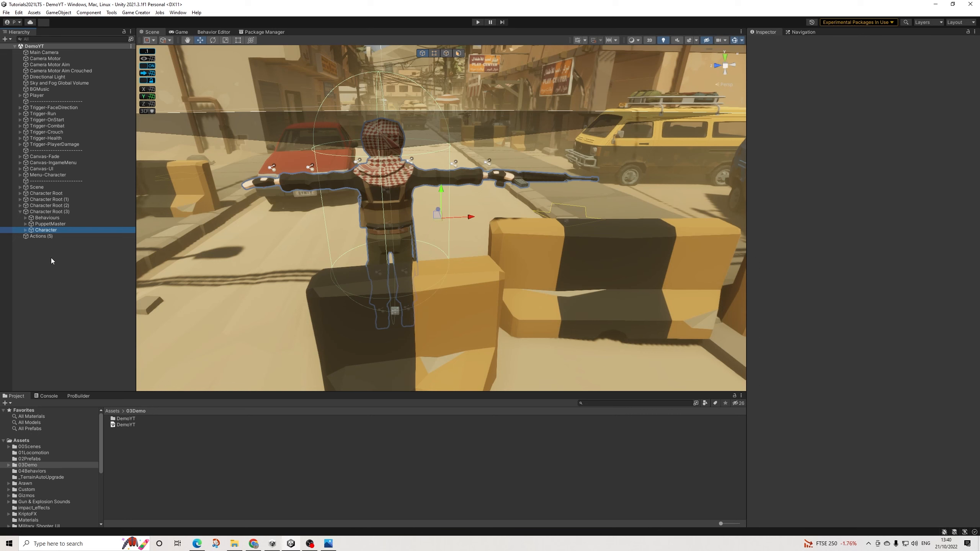
left_click(20, 212)
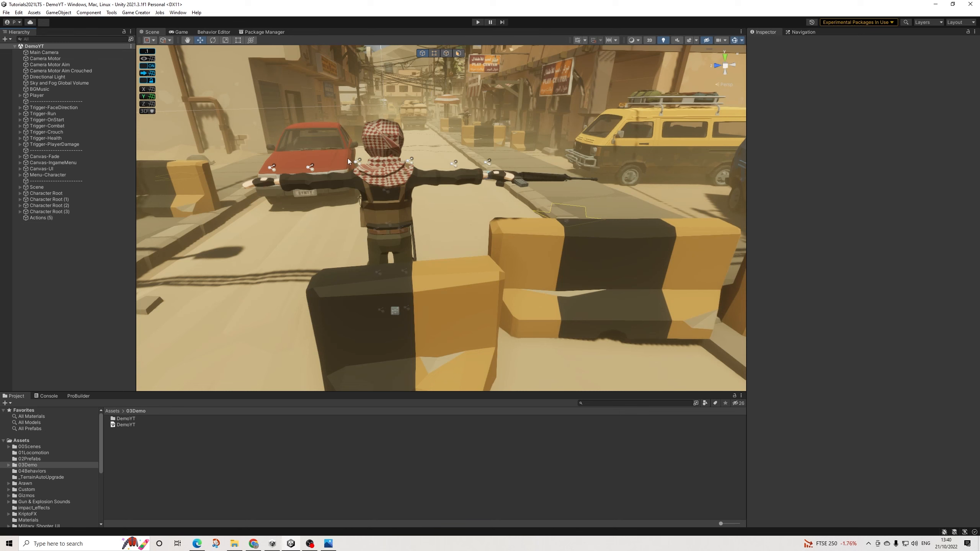
left_click(19, 212)
left_click(41, 224)
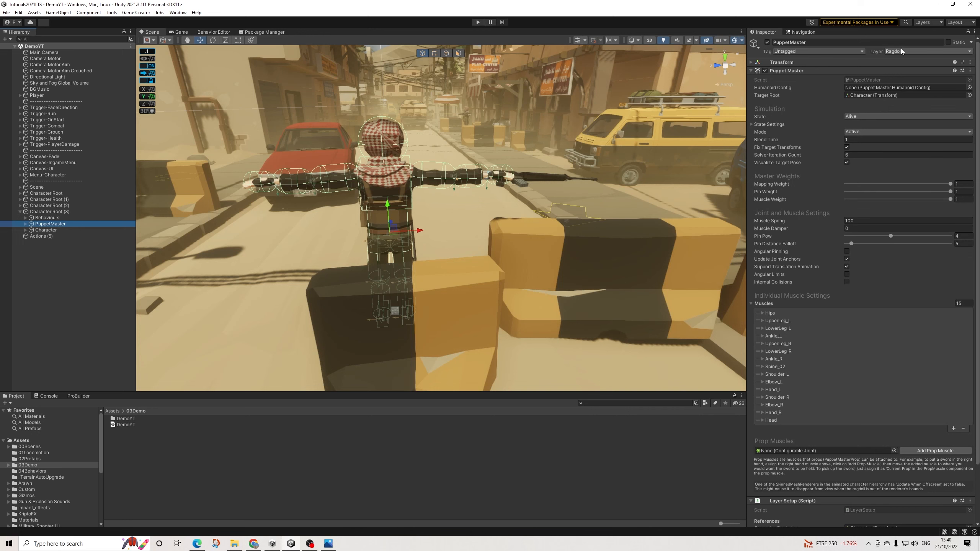
left_click(58, 255)
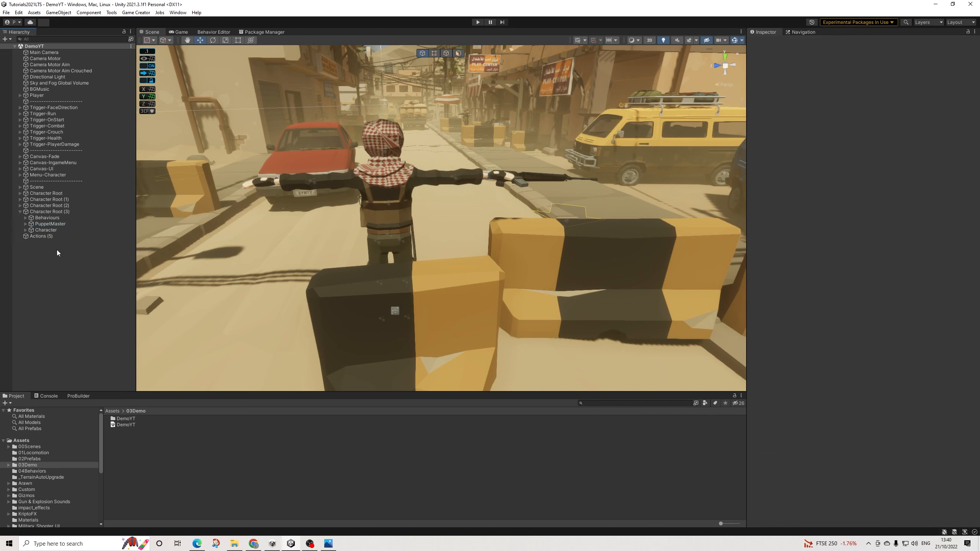
left_click(19, 212)
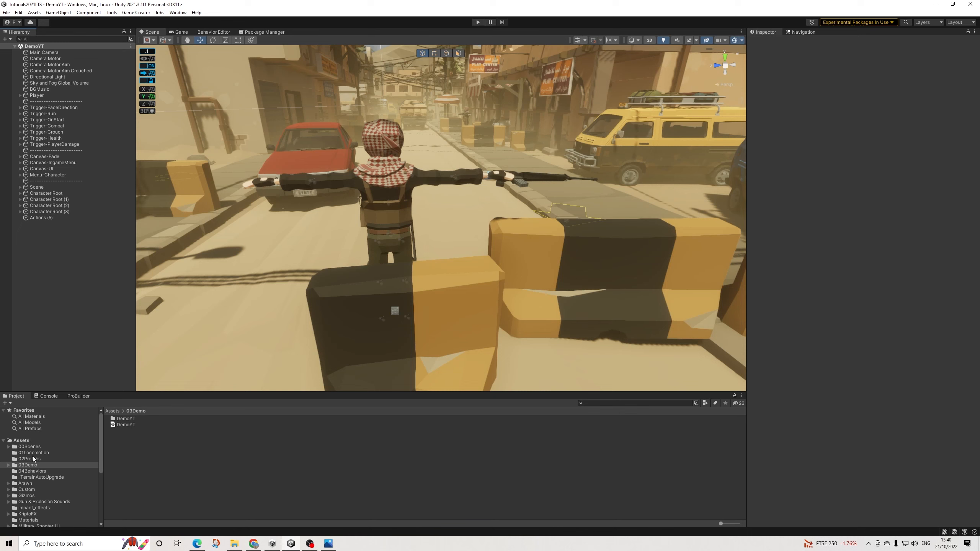
- Search the project assets for "basic" and examine the two-handed ammo assets AmmoBasicAuto, AmmoBasicBurst and AmmoBasicSingle
left_click(602, 403)
type("basicp")
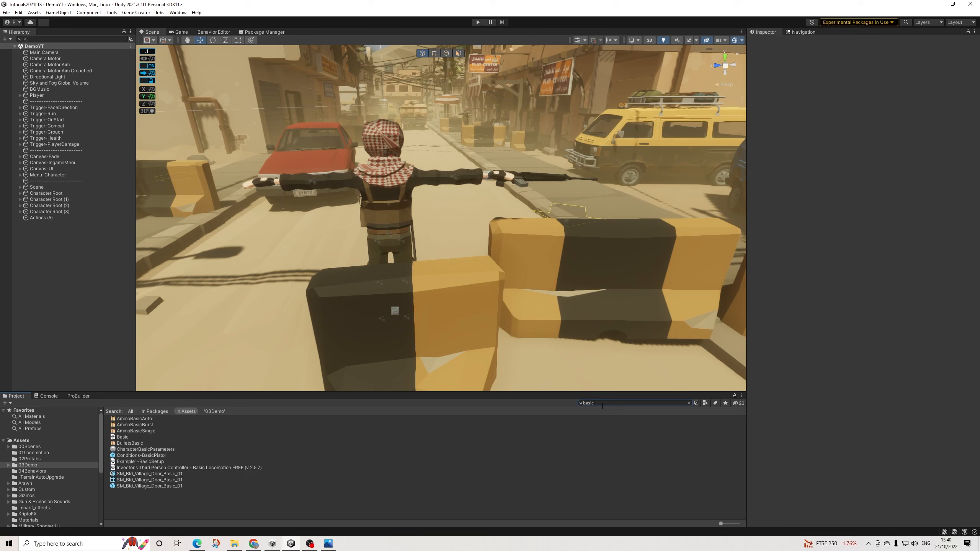
left_click(130, 420)
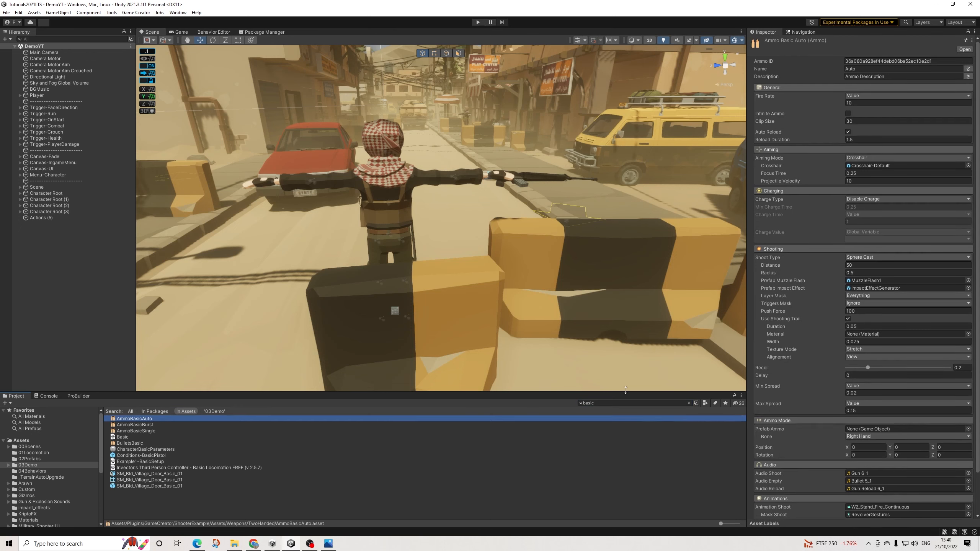
left_click(689, 403)
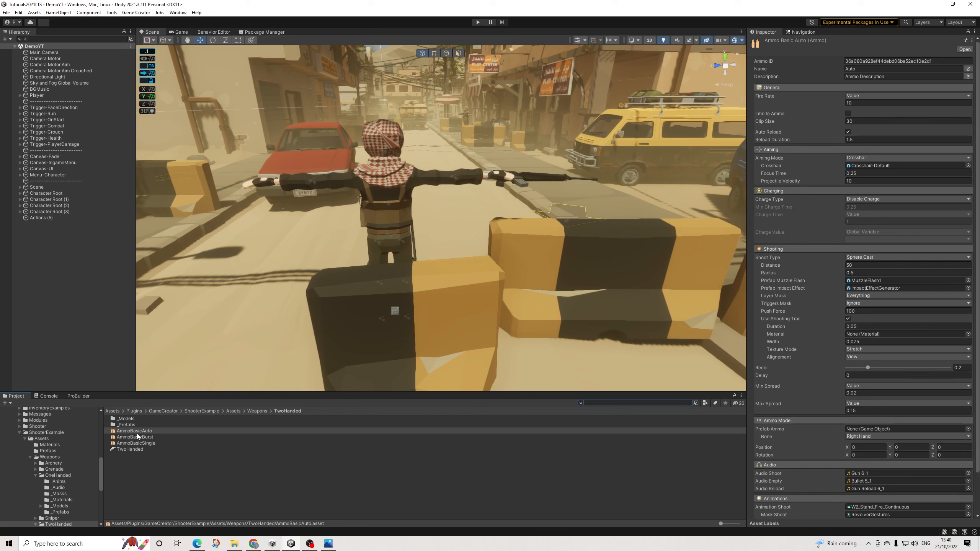
left_click(136, 437)
left_click(135, 443)
left_click(143, 431)
left_click(135, 439)
scroll(73, 477, "down", 2)
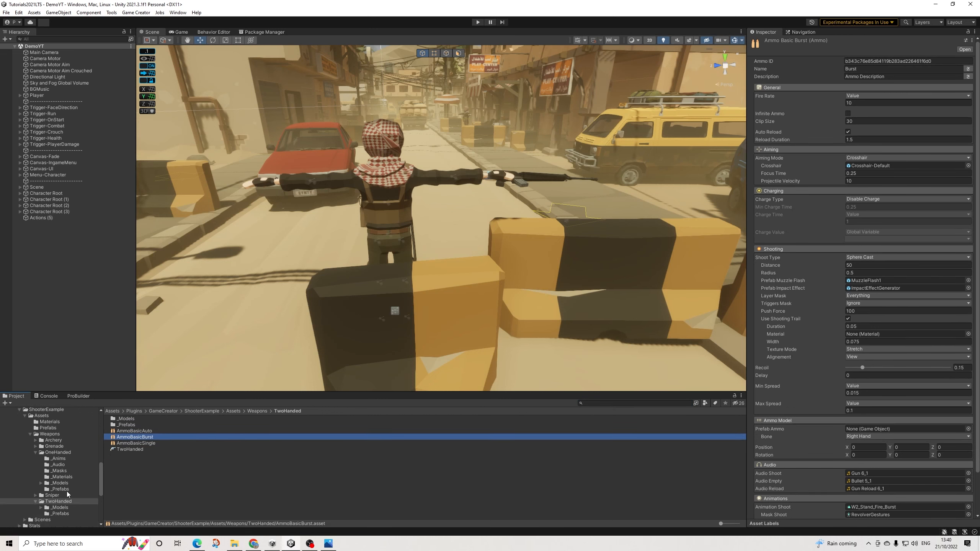
- In the OneHanded weapons folder, set the shooting Layer Mask of BulletsBasic to every layer except Character
left_click(56, 452)
left_click(135, 456)
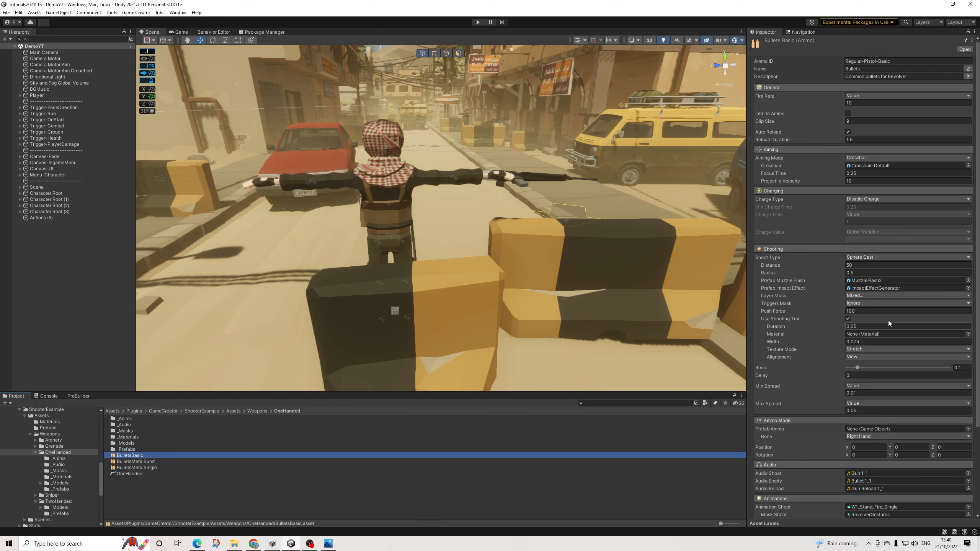
left_click(861, 296)
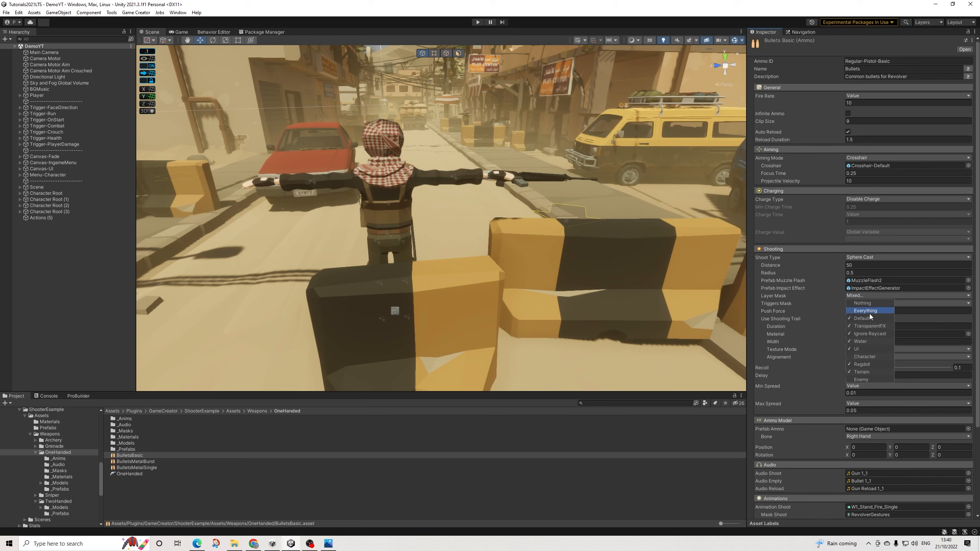
left_click(867, 311)
left_click(865, 358)
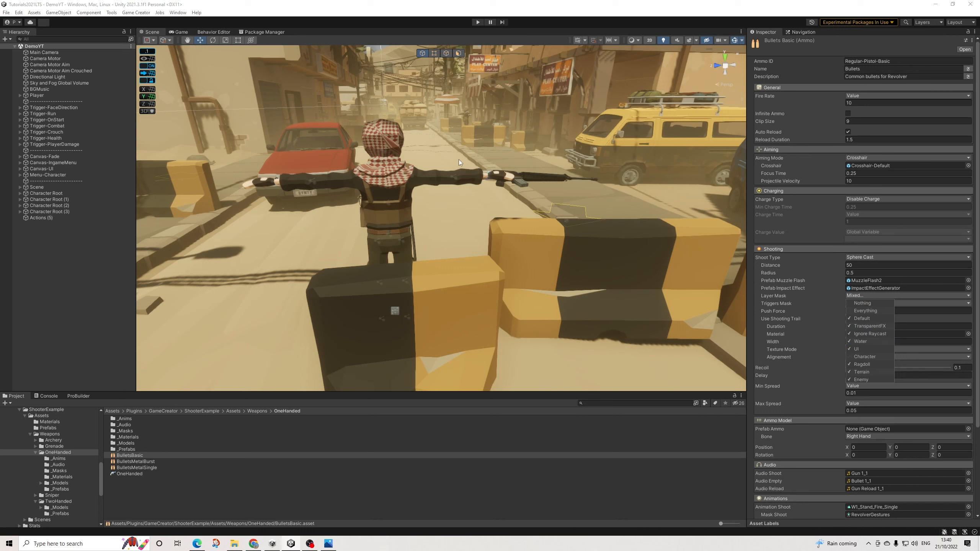
- Exclude the Character layer from the shooting Layer Mask of BulletsMetalBurst
left_click(158, 461)
left_click(158, 461)
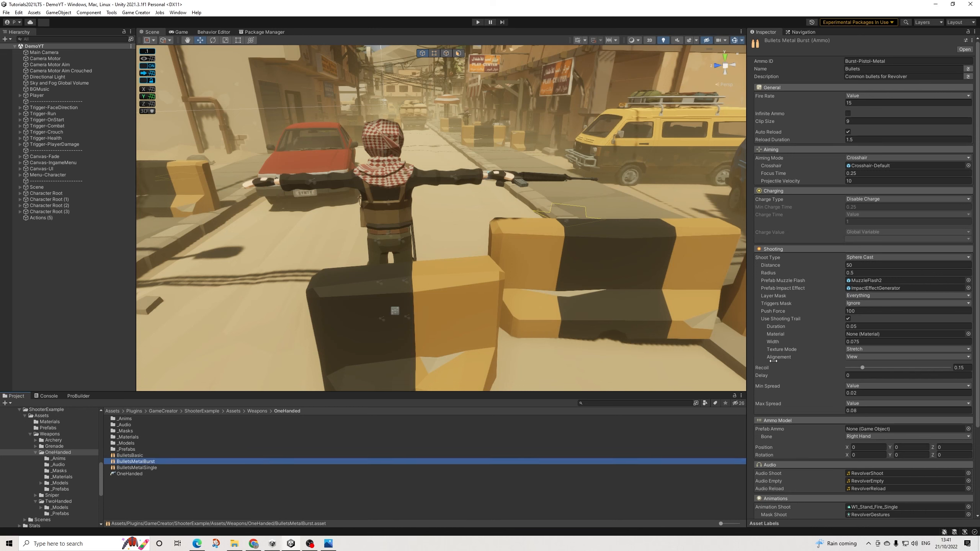
left_click(857, 295)
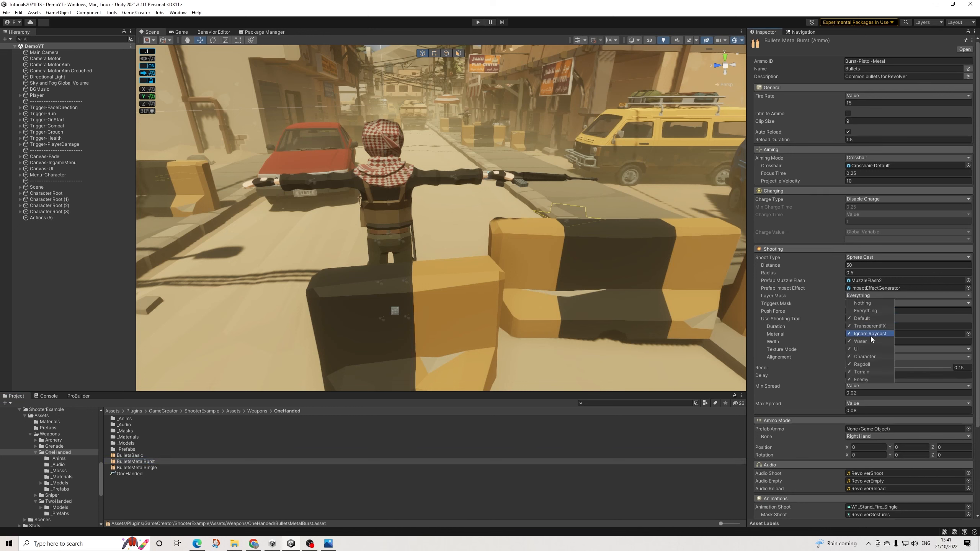
left_click(862, 358)
- Exclude the Character layer from the shooting Layer Mask of BulletsMetalSingle
left_click(151, 468)
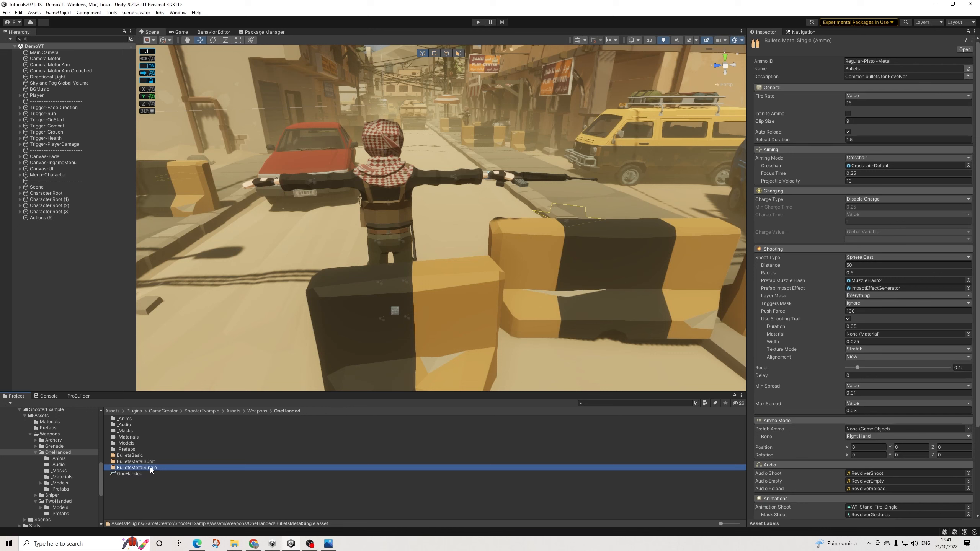
left_click(857, 296)
left_click(864, 357)
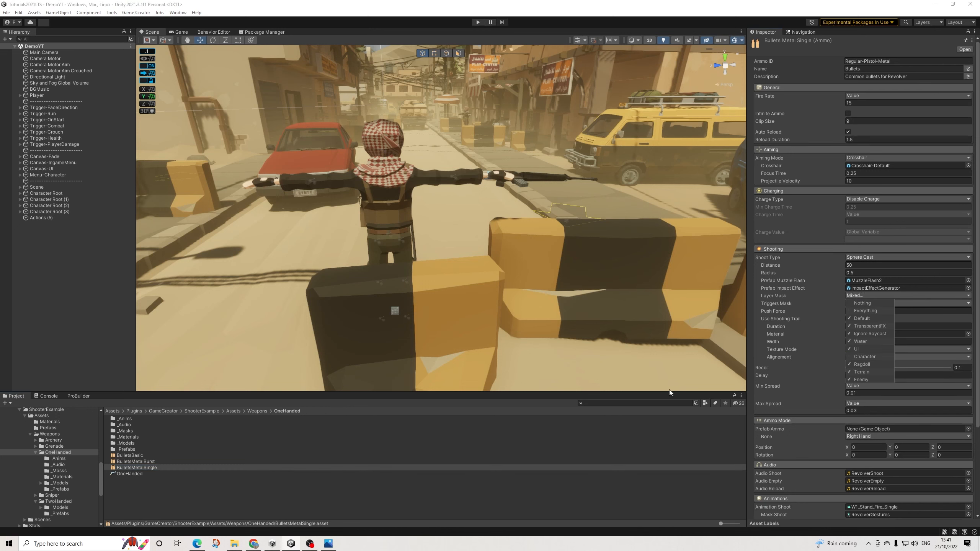
- In the TwoHanded weapons folder, exclude the Character layer from the shooting Layer Mask of AmmoBasicAuto
left_click(58, 502)
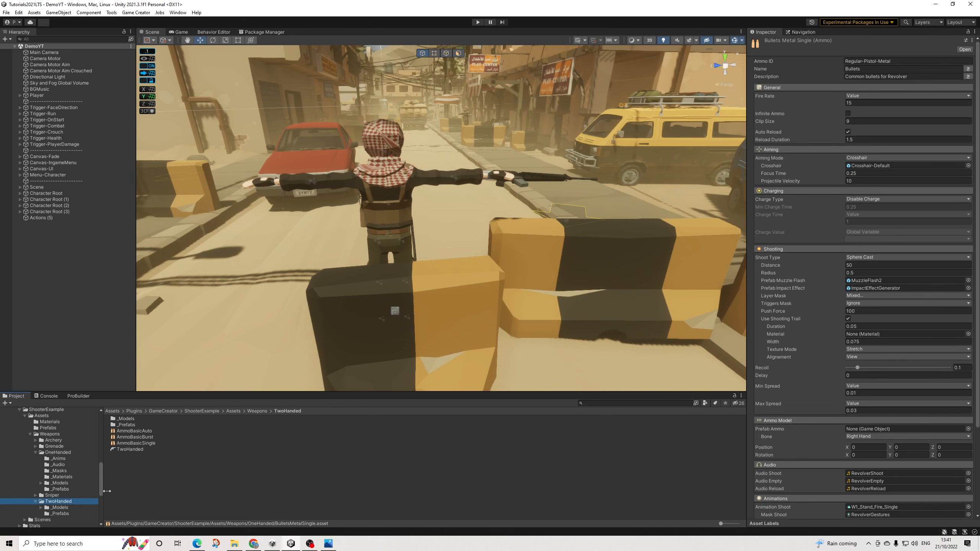
left_click(147, 431)
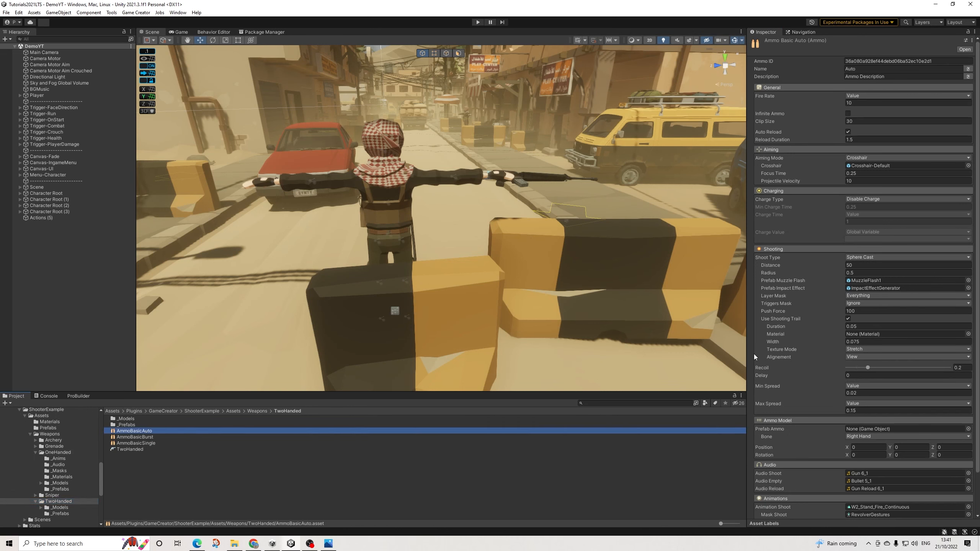
left_click(859, 295)
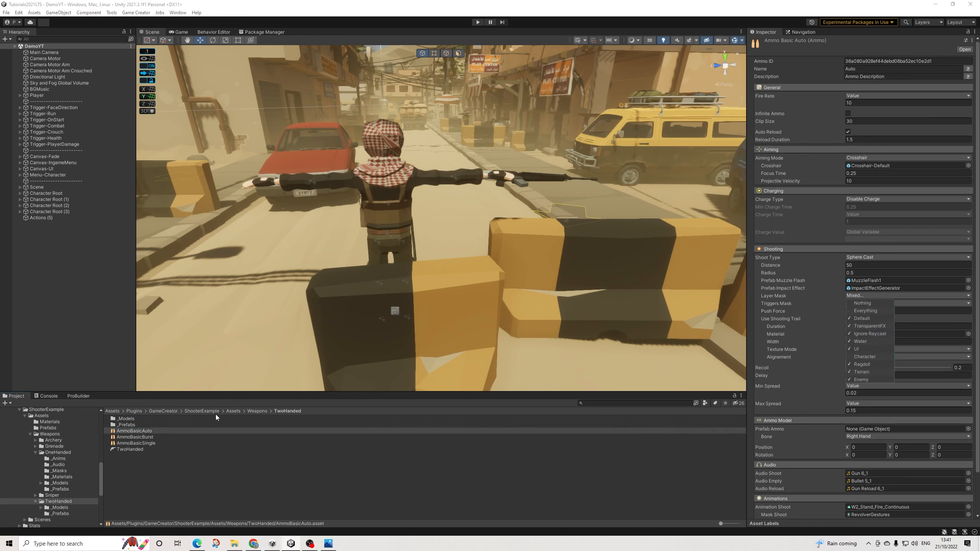
- Exclude the Character layer from the shooting Layer Mask of AmmoBasicBurst
left_click(170, 438)
left_click(859, 295)
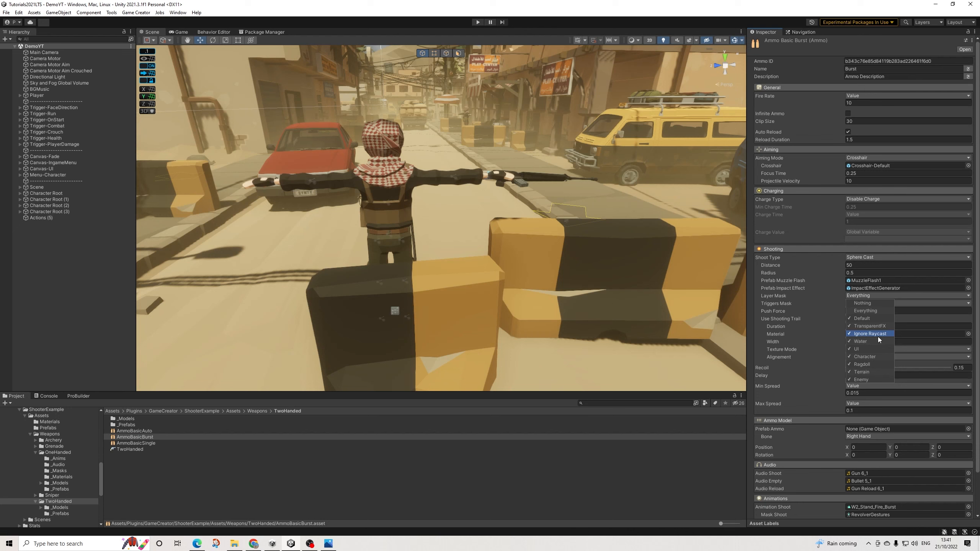
left_click(865, 357)
- Exclude the Character layer from the shooting Layer Mask of AmmoBasicSingle
left_click(146, 443)
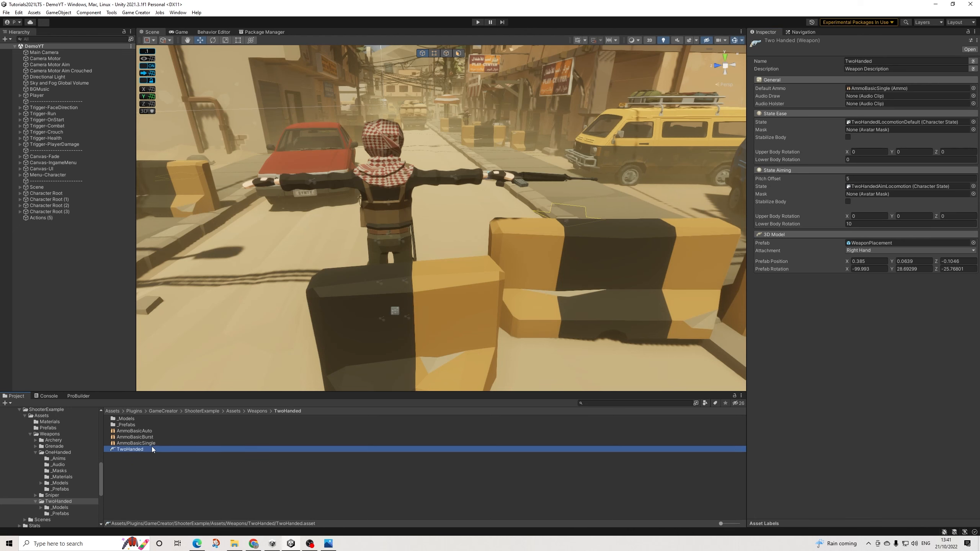
left_click(870, 295)
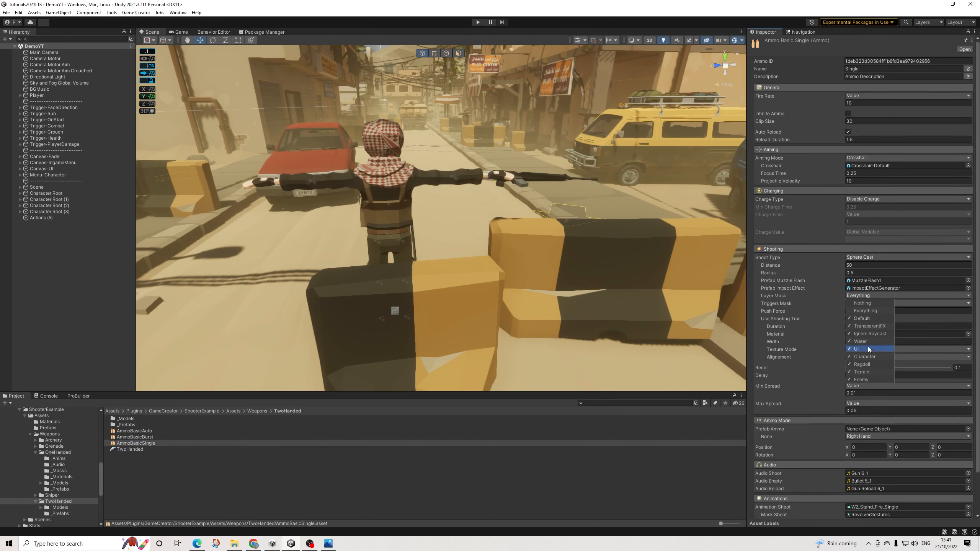
left_click(865, 357)
left_click(490, 401)
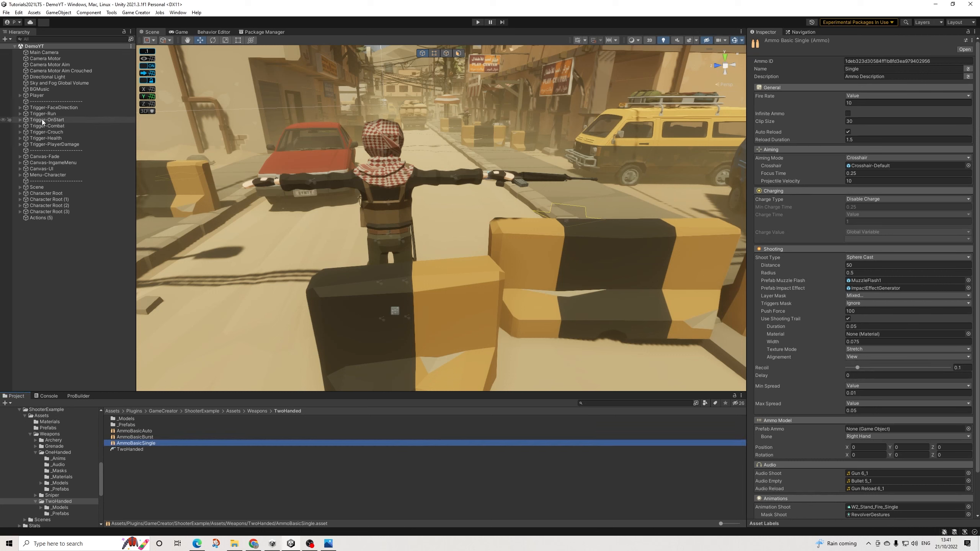
left_click(38, 194)
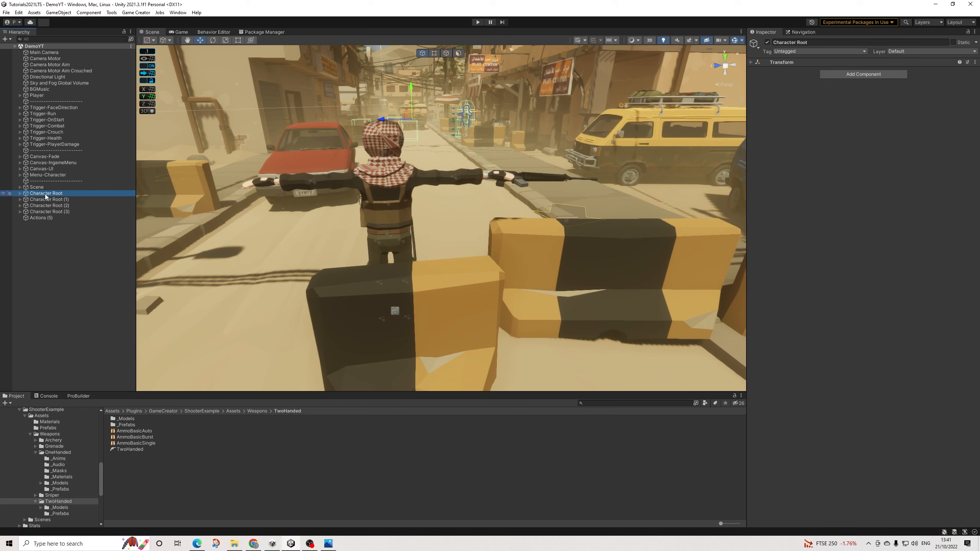
left_click(115, 211)
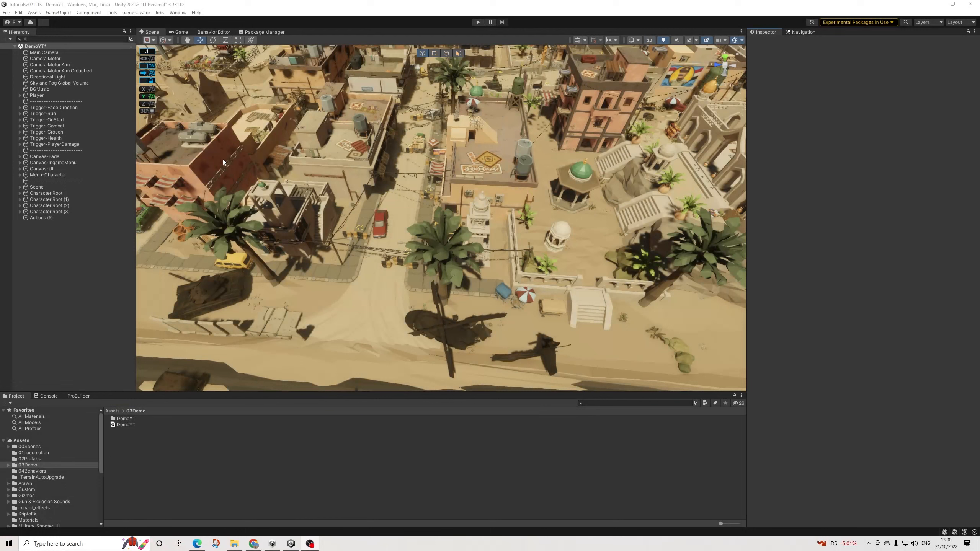
- In the Game Creator preferences, add a new global variable of type String
left_click(146, 14)
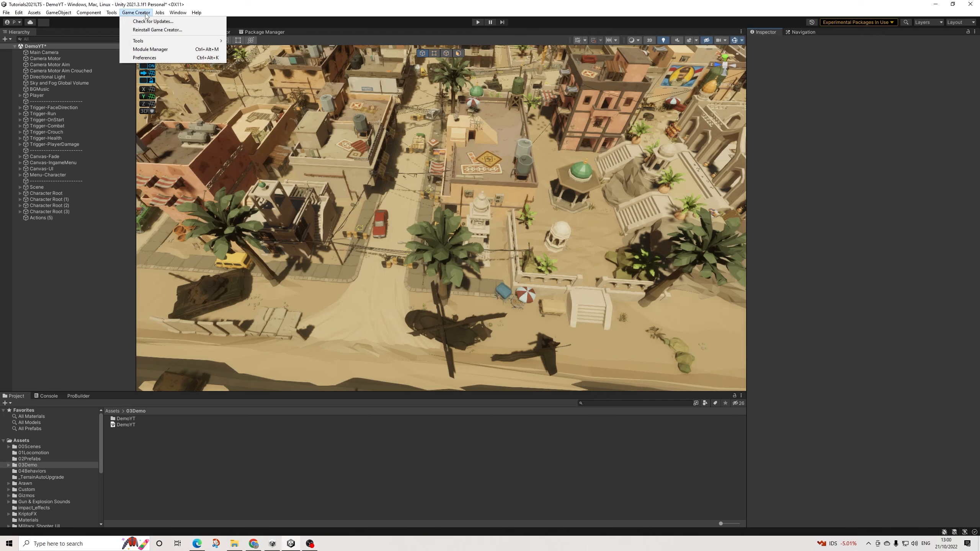
left_click(146, 58)
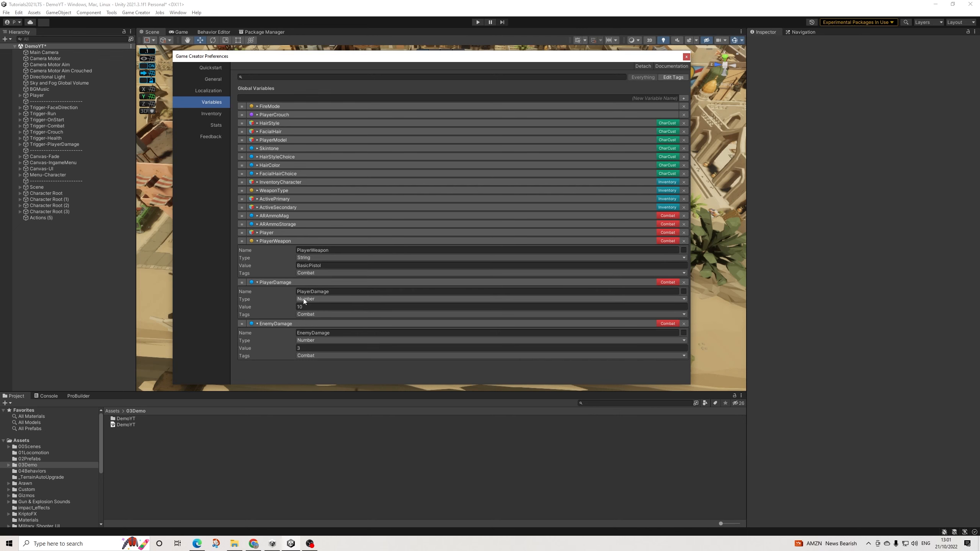
left_click(685, 98)
scroll(335, 375, "down", 1)
left_click(310, 368)
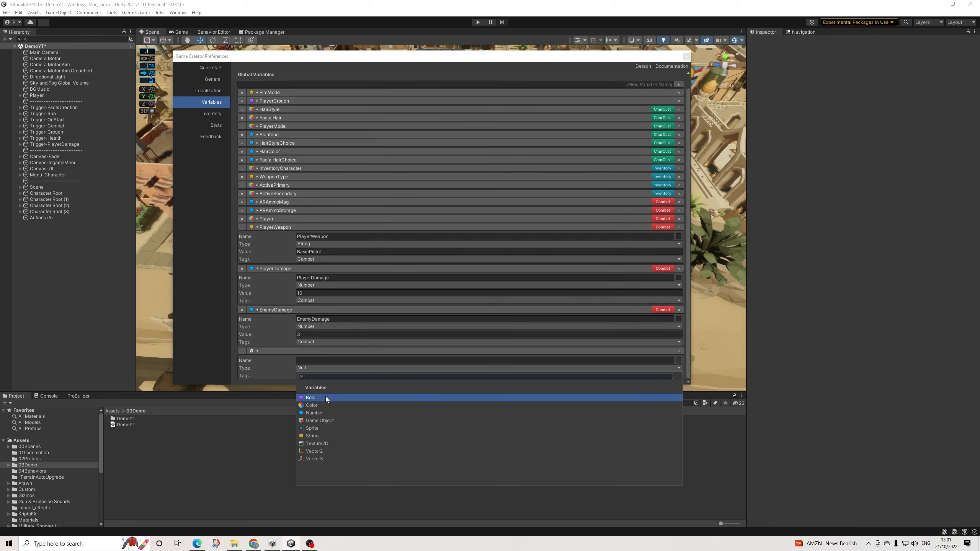
left_click(308, 434)
- Name the new String global variable Difficulty and tag it Combat
left_click(308, 366)
left_click(313, 361)
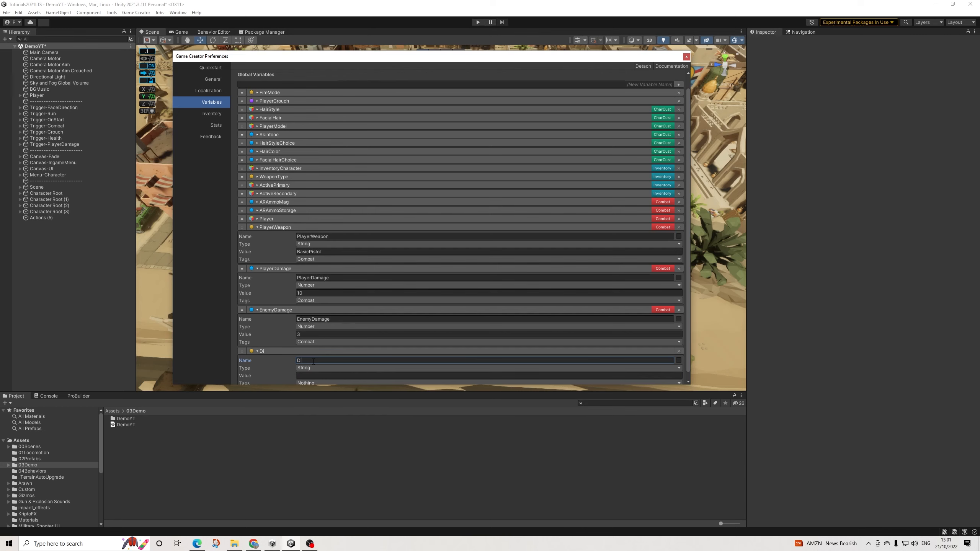
type("Difficulty")
scroll(312, 302, "down", 1)
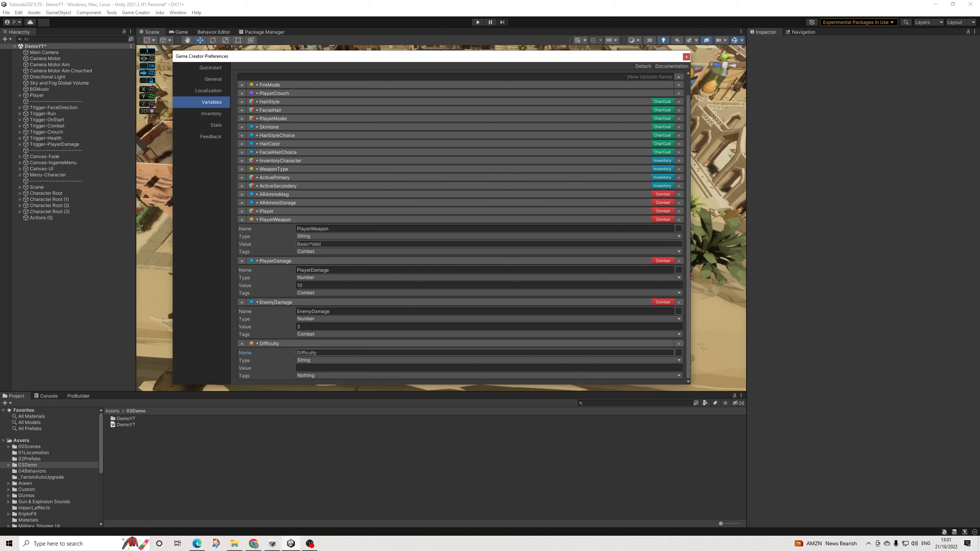
left_click(310, 377)
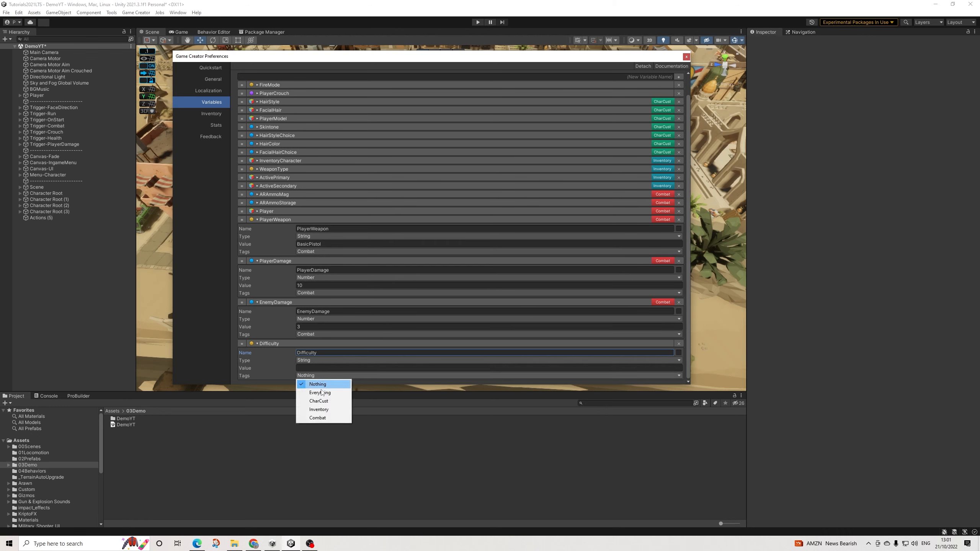
left_click(314, 417)
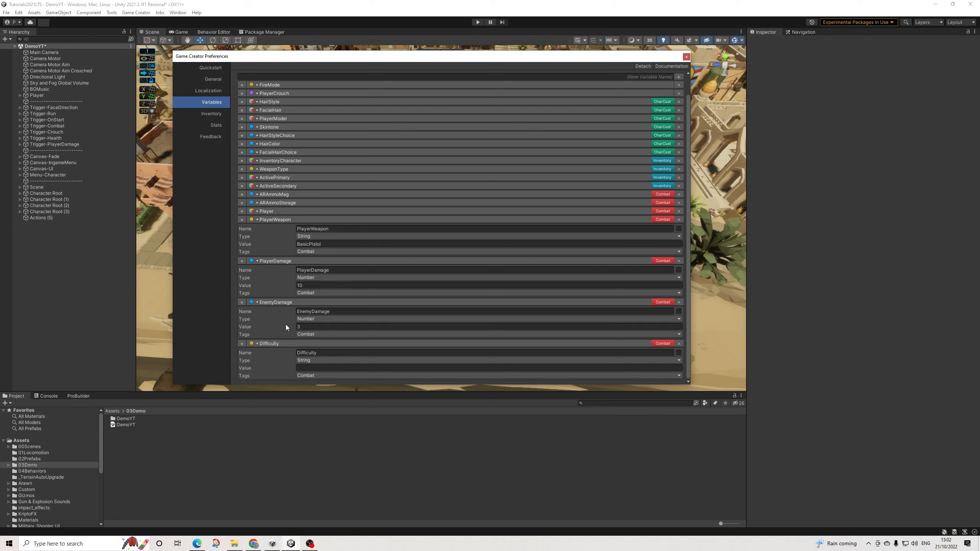
- Play the scene and run the actions on Actions (5) to test PlayerWeapon as MetalPistol, BasicPistol and M16, and Difficulty as Hard and Normal
left_click(57, 219)
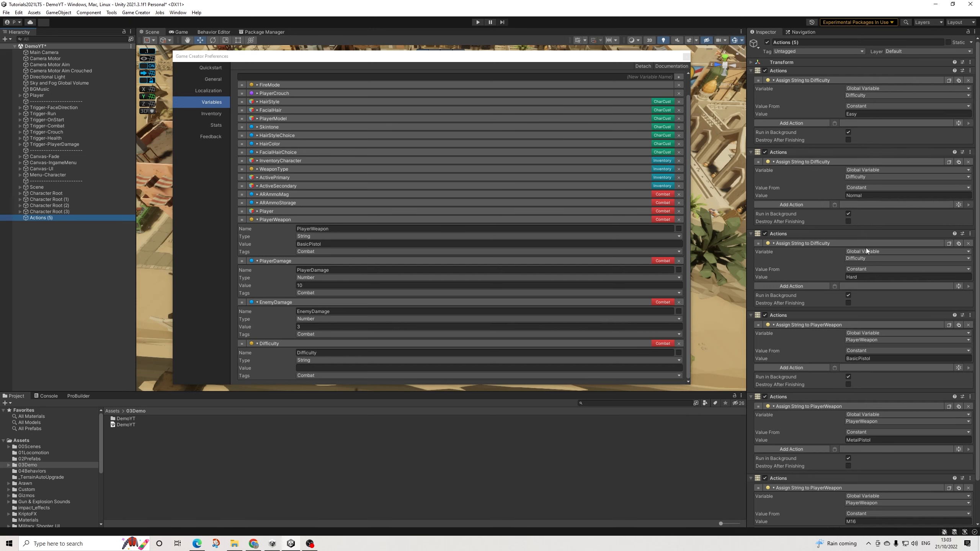
scroll(867, 248, "down", 3)
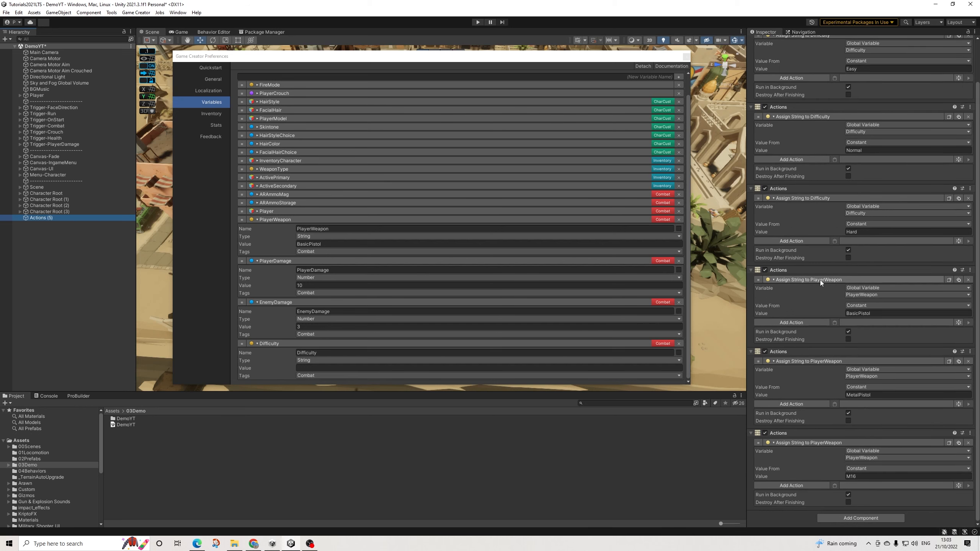
scroll(817, 223, "up", 3)
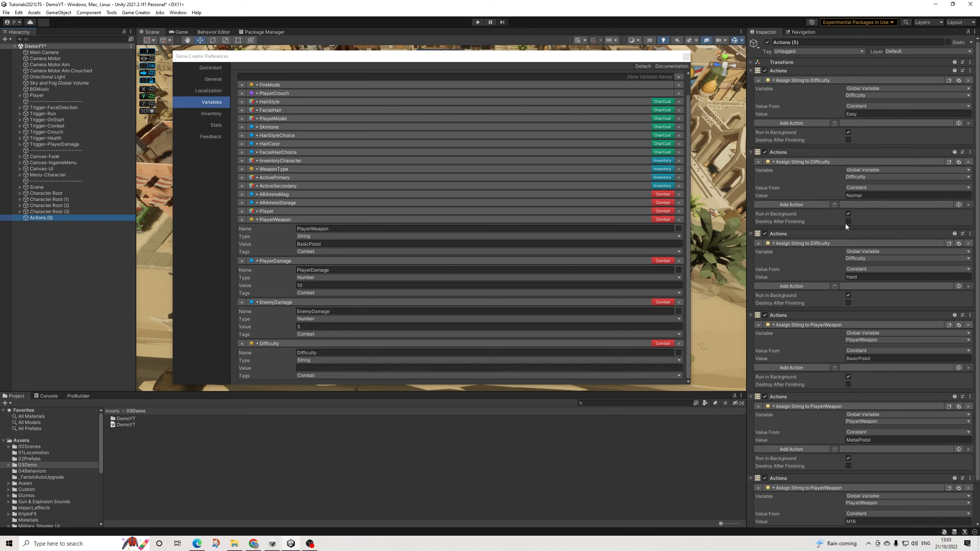
scroll(846, 222, "down", 3)
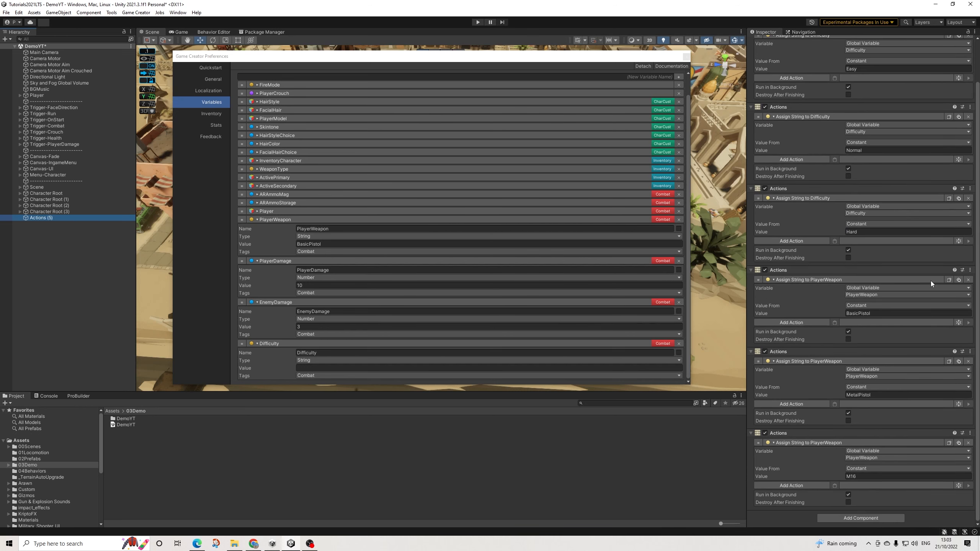
left_click(478, 23)
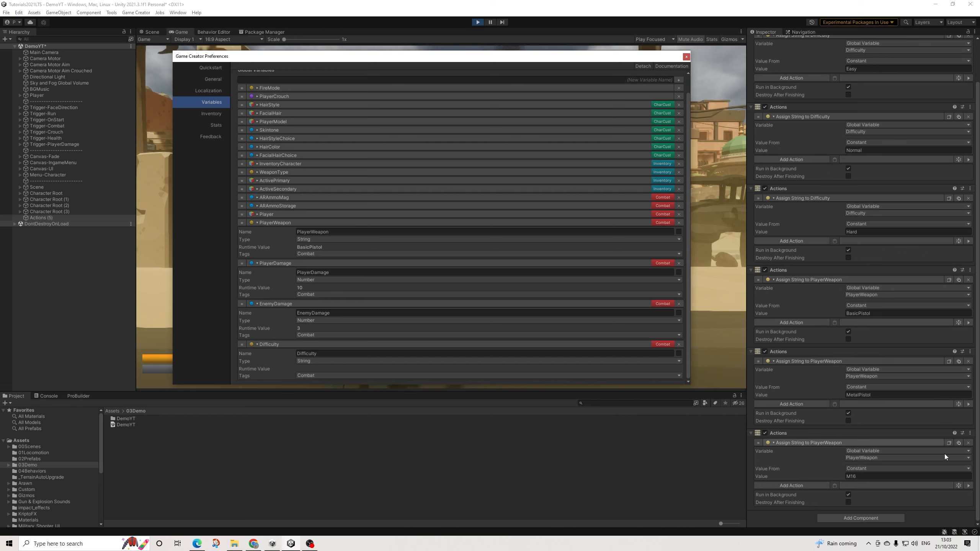
left_click(969, 404)
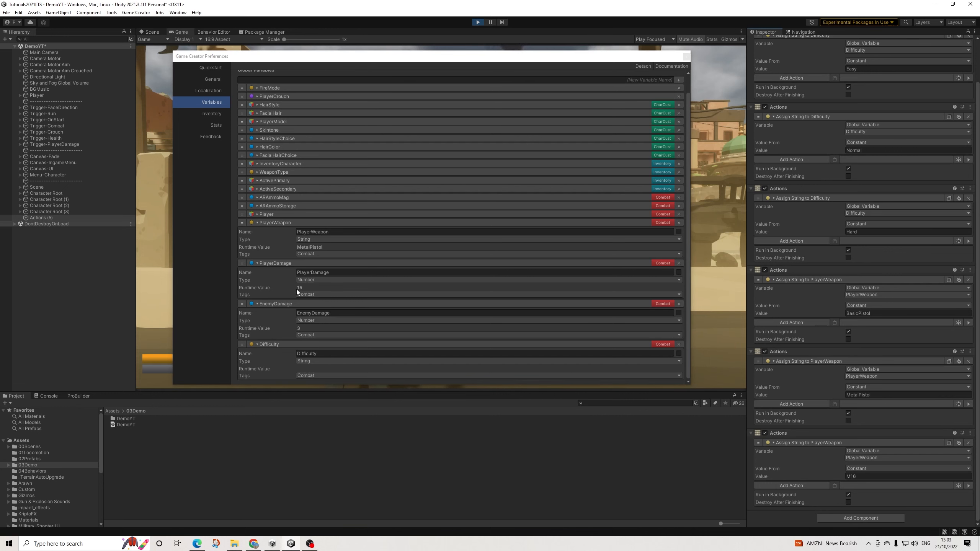
left_click(969, 322)
left_click(969, 485)
left_click(968, 241)
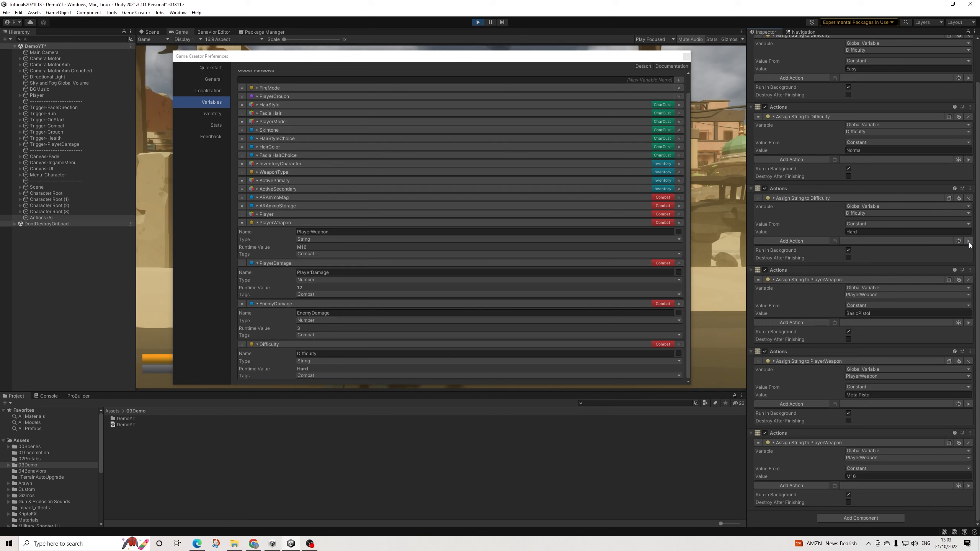
left_click(968, 160)
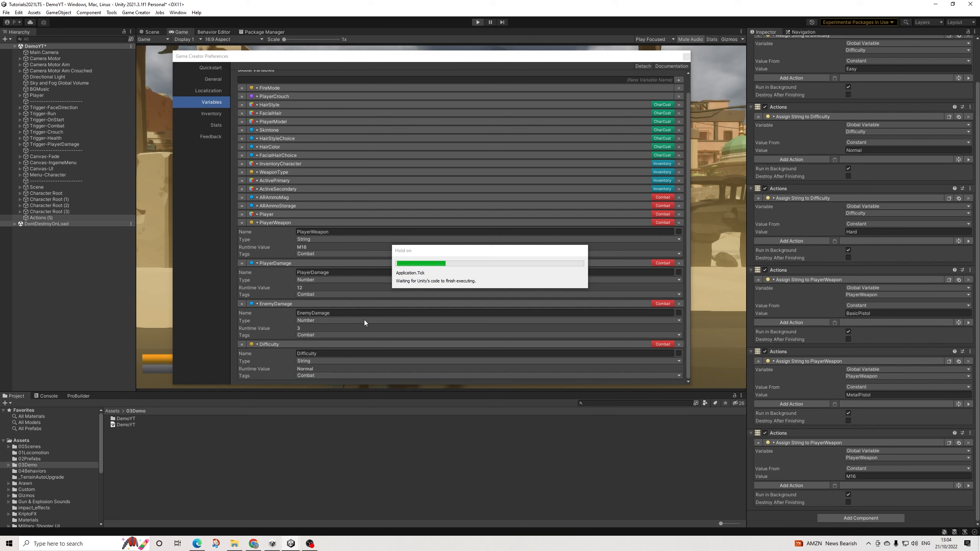
- Set the default value of the Difficulty global variable to Normal and close the preferences
left_click(314, 371)
type("Normal")
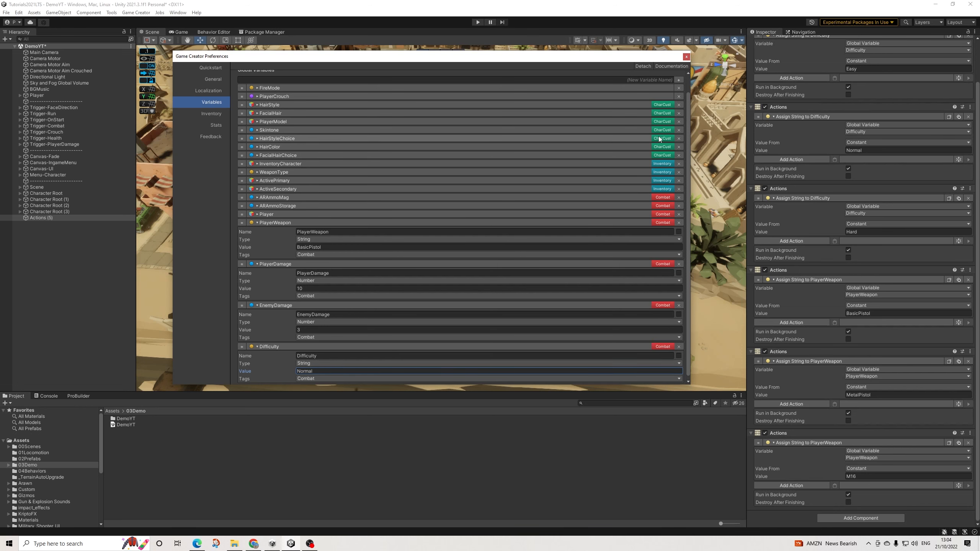
left_click(686, 57)
- Add an On Start trigger with an empty Conditions slot above the existing trigger on Trigger-PlayerDamage
left_click(70, 144)
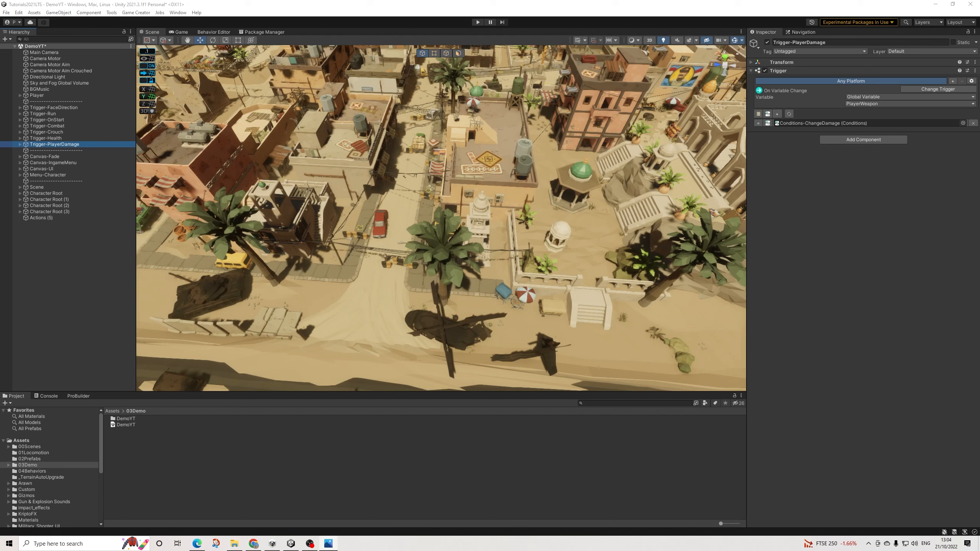
left_click(867, 140)
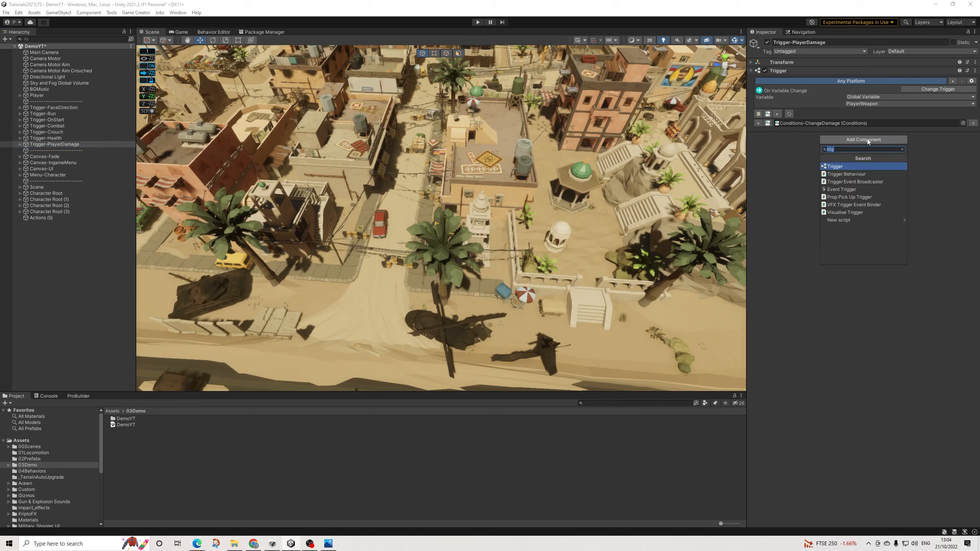
key("Return")
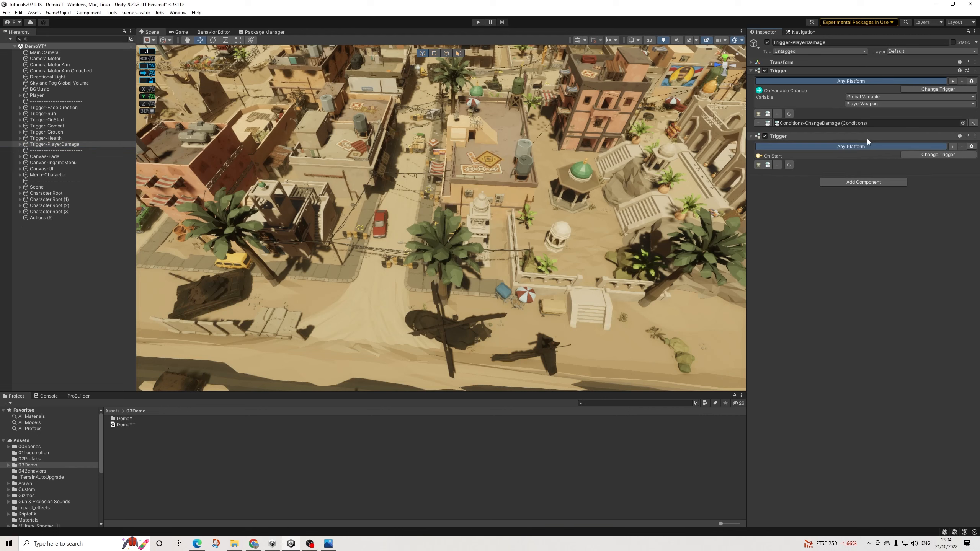
left_click(976, 137)
left_click(913, 165)
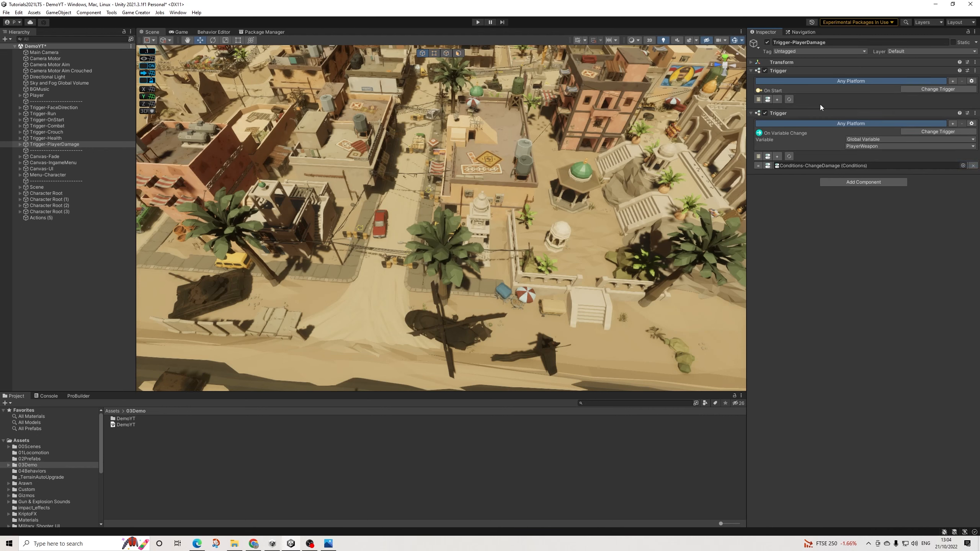
left_click(779, 99)
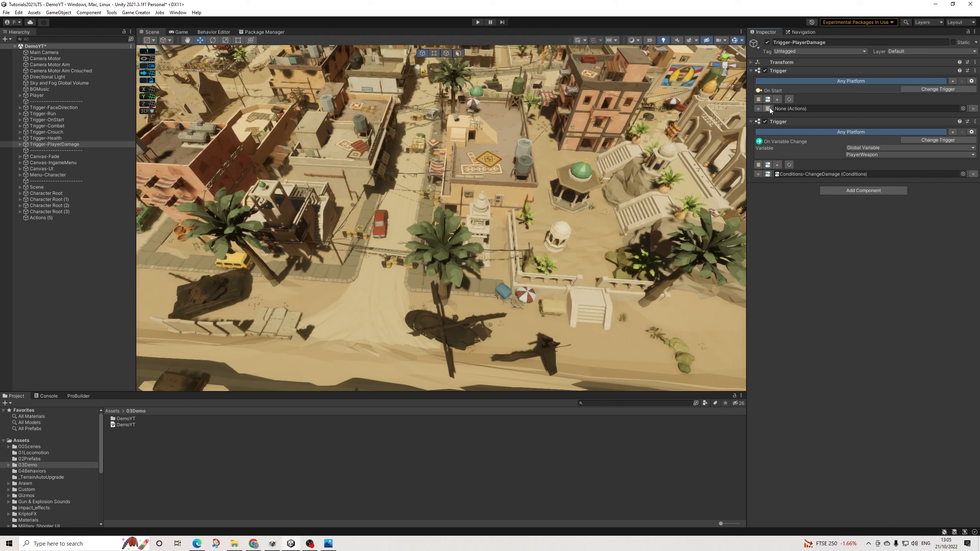
- Add a third trigger that fires On Variable Change of the global variable Difficulty, with an empty Conditions slot
left_click(835, 190)
left_click(842, 216)
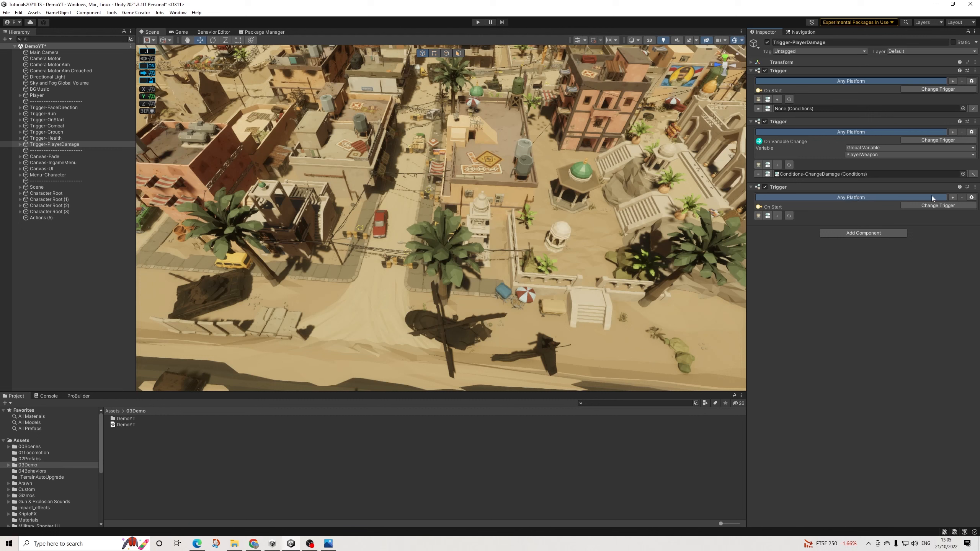
left_click(916, 204)
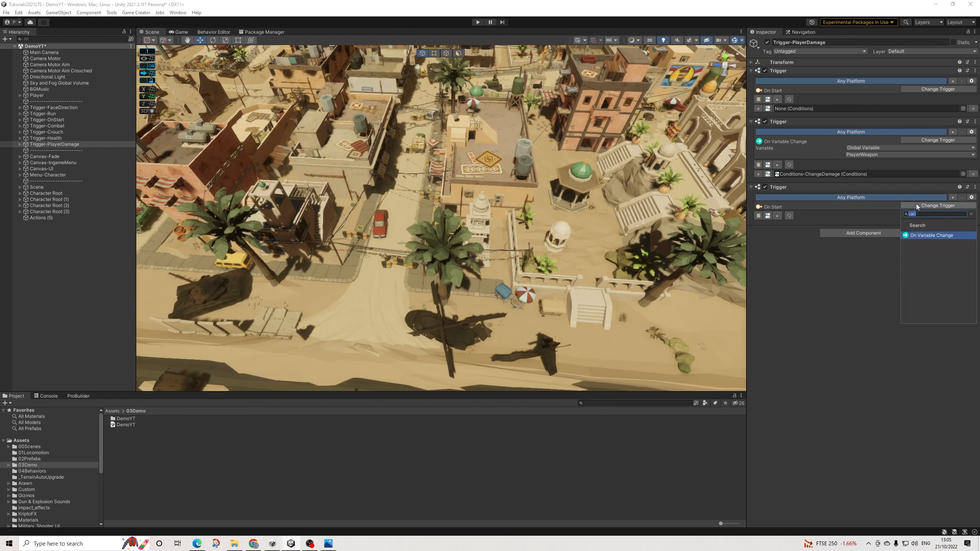
left_click(925, 236)
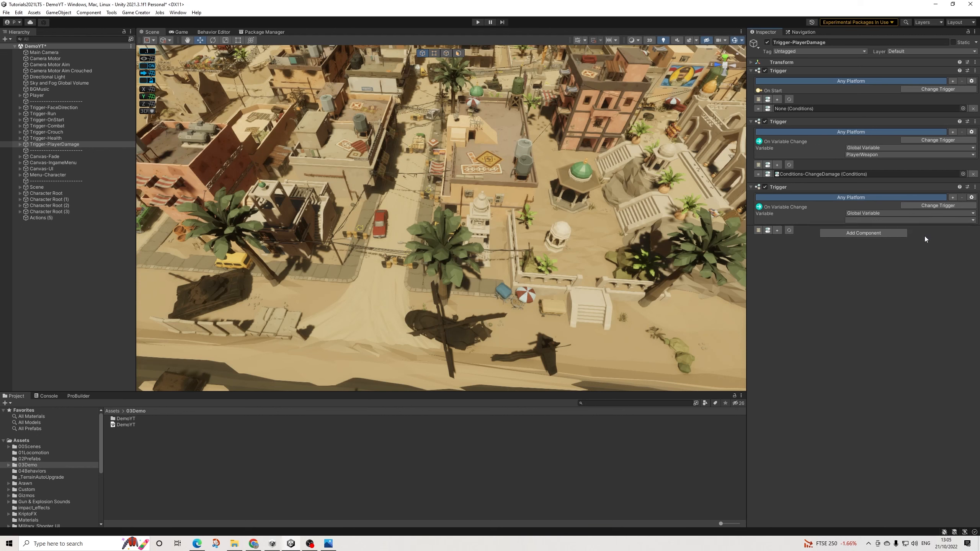
left_click(866, 221)
left_click(874, 326)
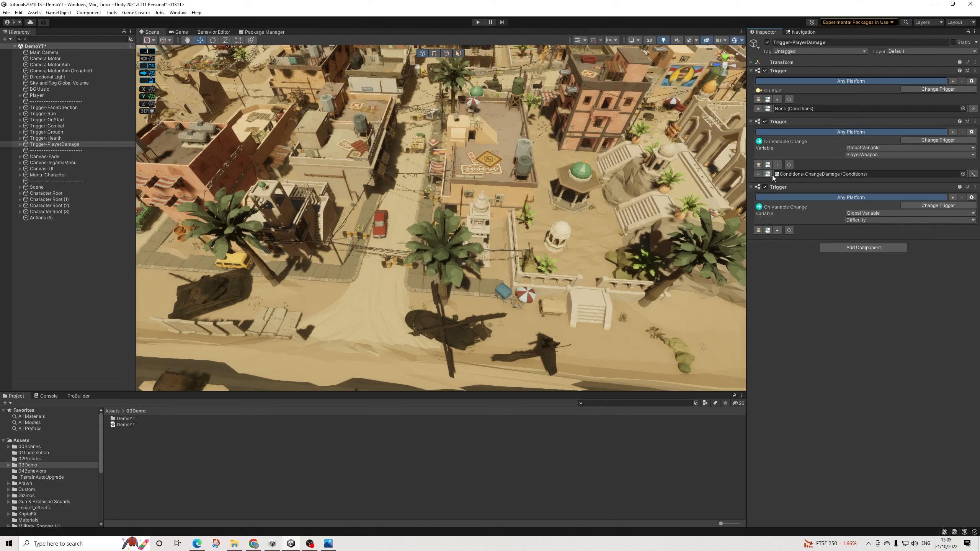
left_click(758, 230)
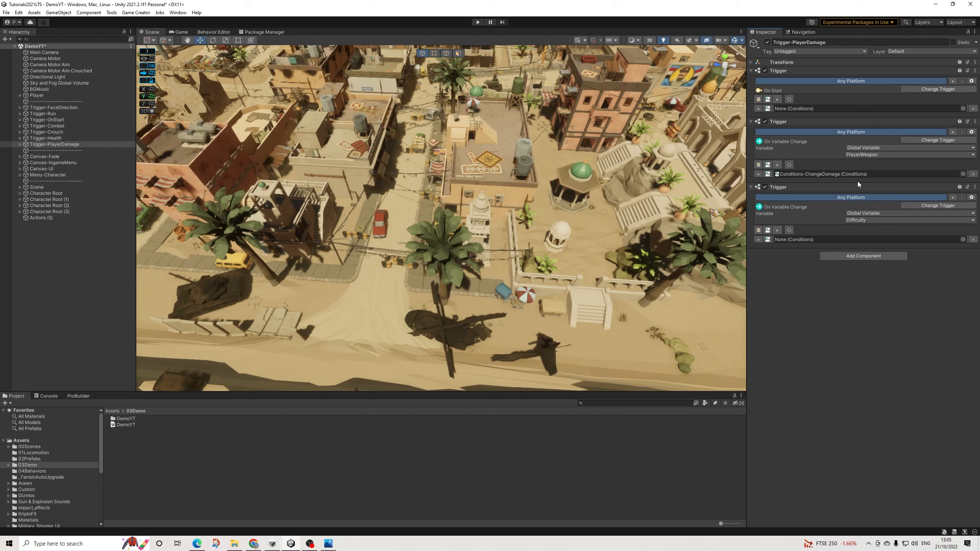
- Add a Local Variables component to Trigger-PlayerDamage with a Number variable named DifficultyRating
left_click(855, 259)
type("local")
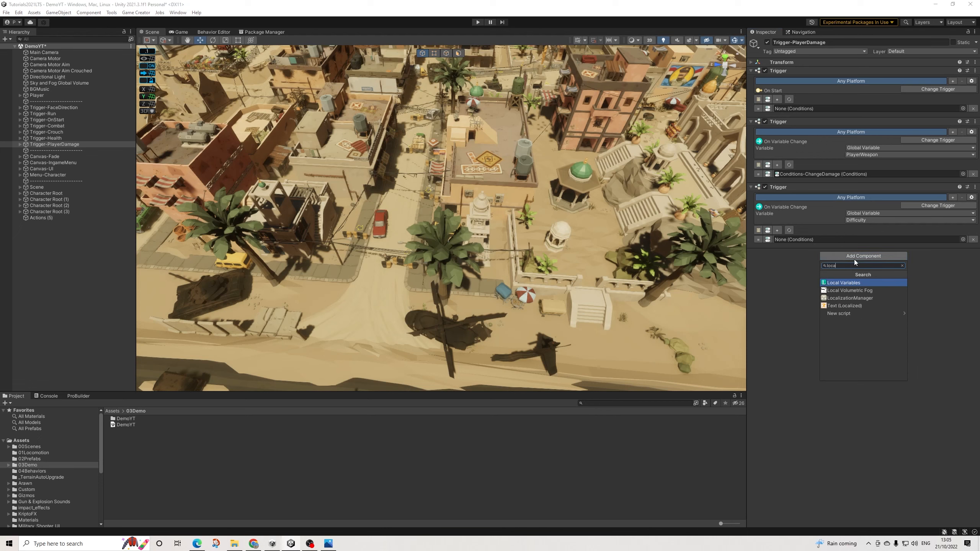
key("Return")
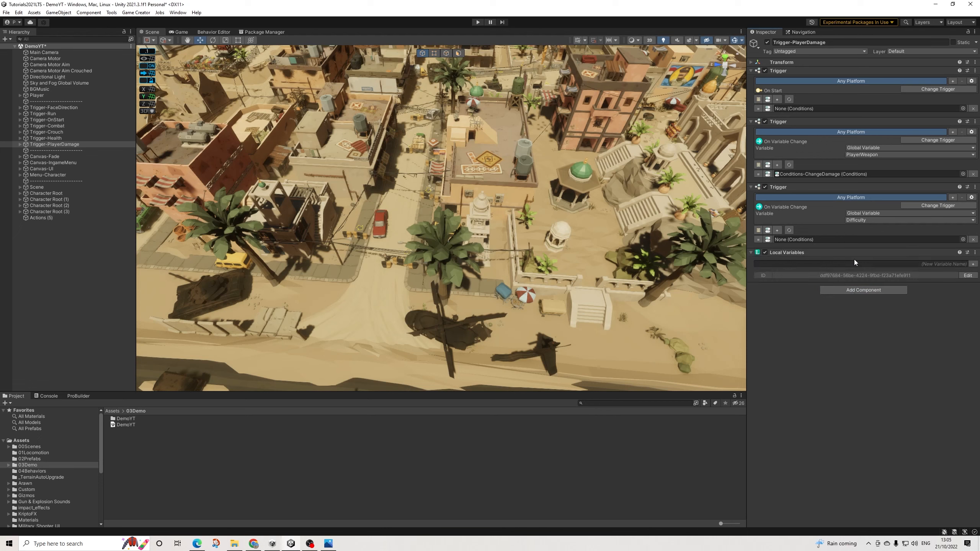
left_click(973, 265)
left_click(854, 288)
left_click(867, 332)
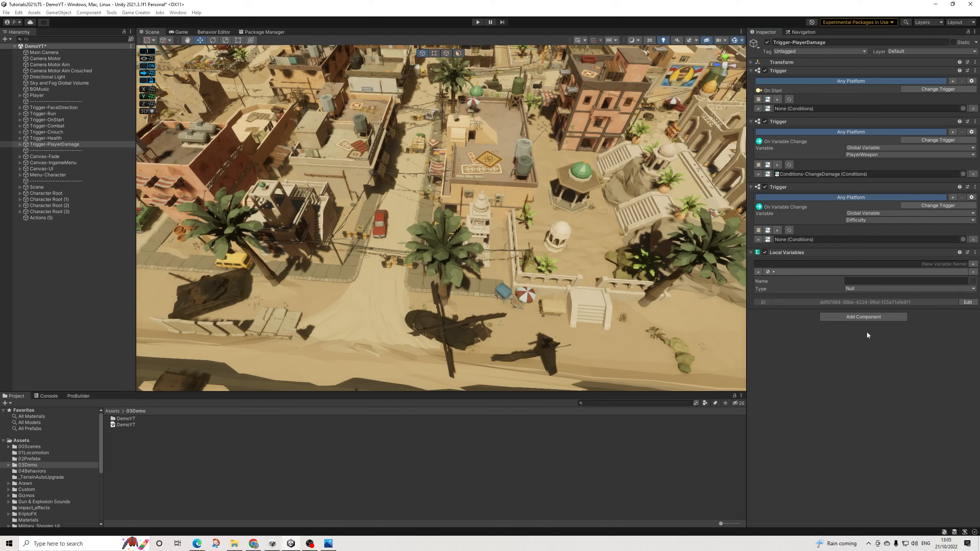
left_click(857, 281)
type("DifficultyRating")
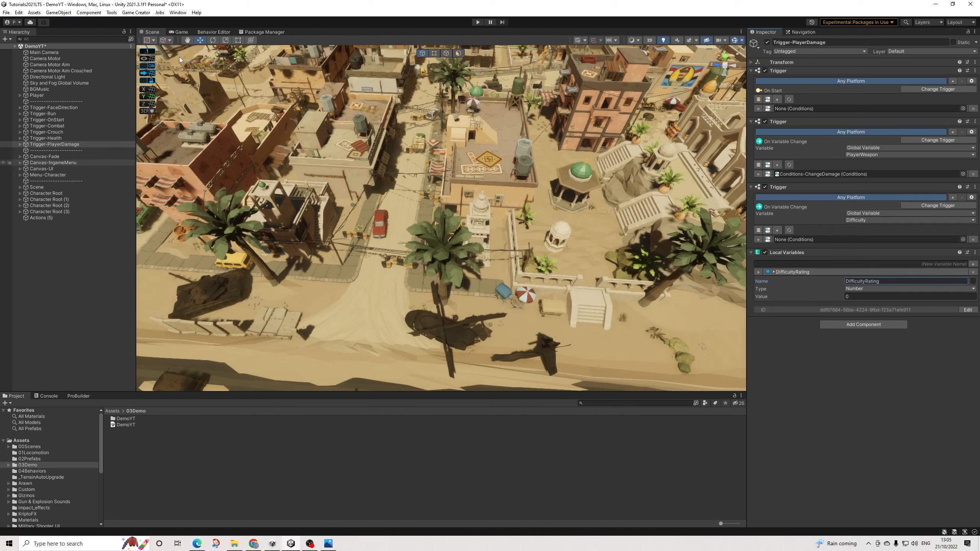
- Create a Conditions object named Conditions-Difficulty under Trigger-PlayerDamage and place it above Conditions-ChangeDamage
left_click(18, 145)
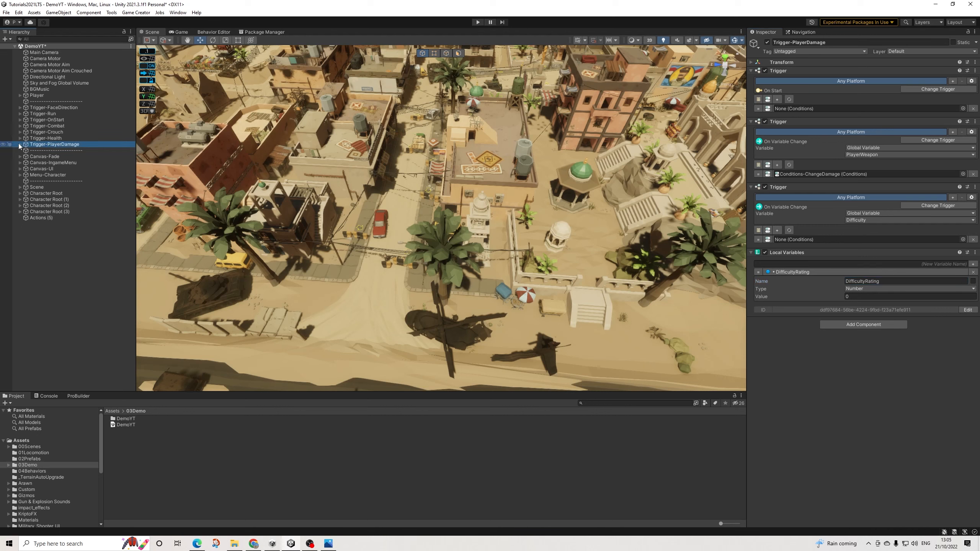
left_click(19, 145)
left_click(60, 150)
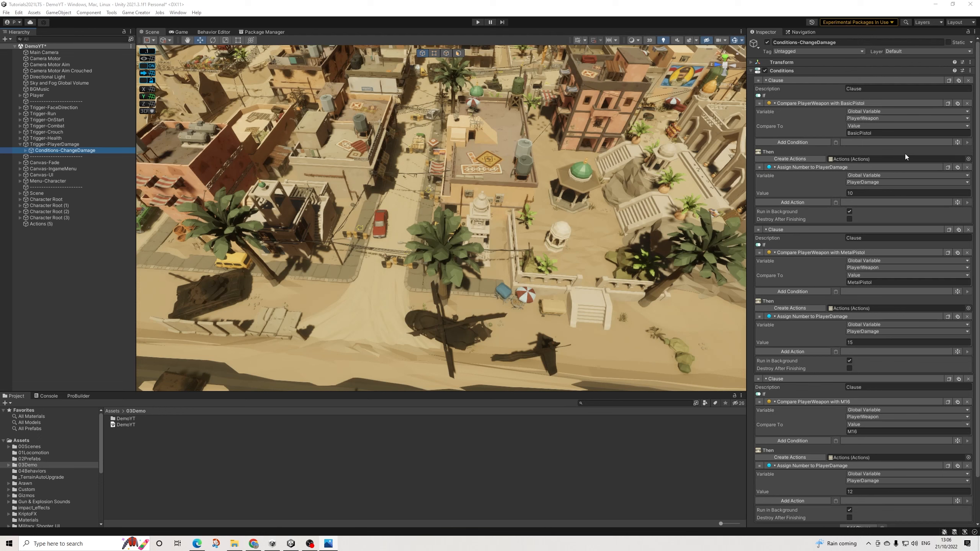
right_click(61, 144)
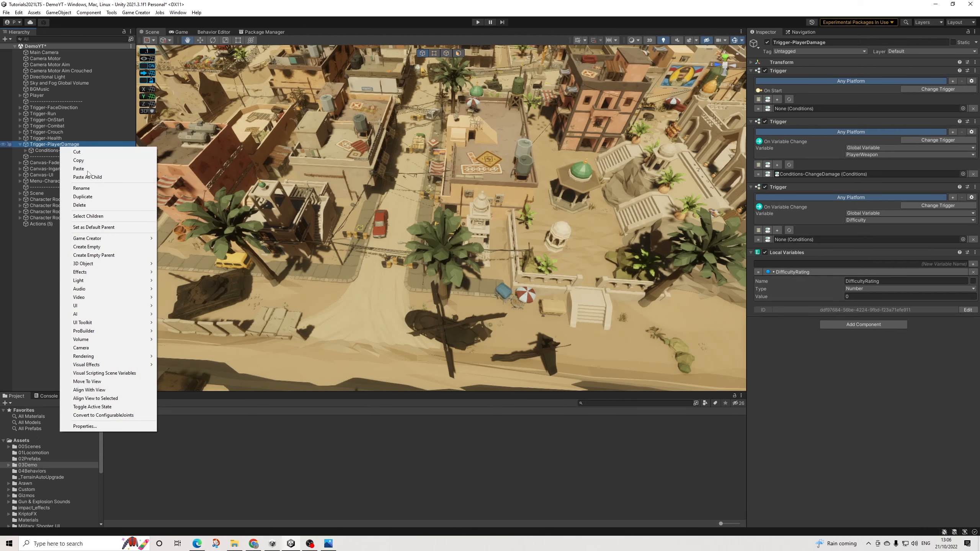
mouse_move(141, 238)
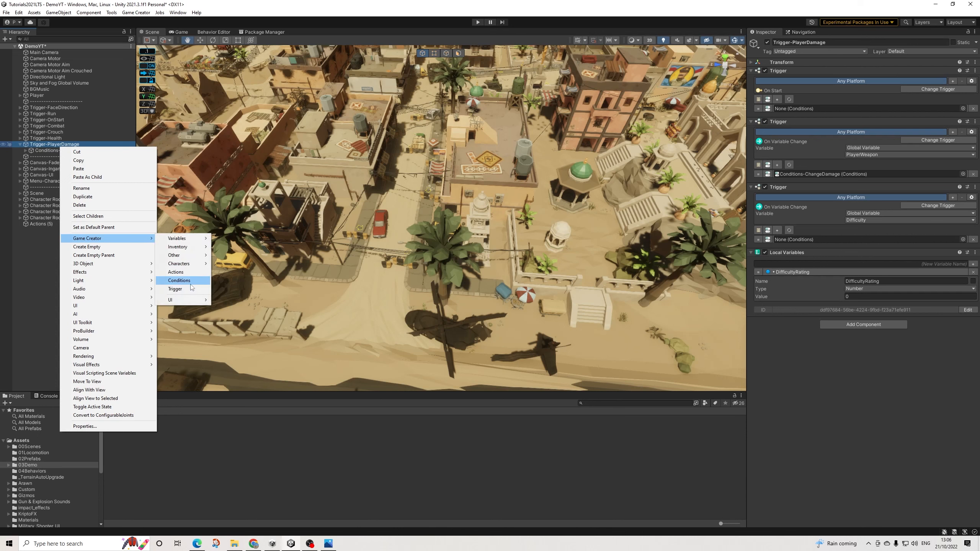
left_click(181, 280)
left_click_drag(59, 157, 75, 158)
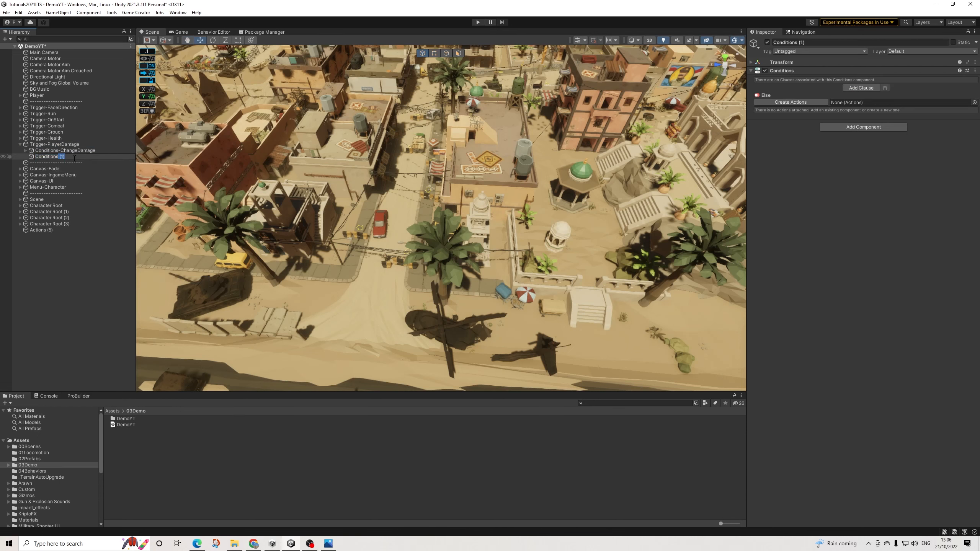
type("-Difficulty")
key("Return")
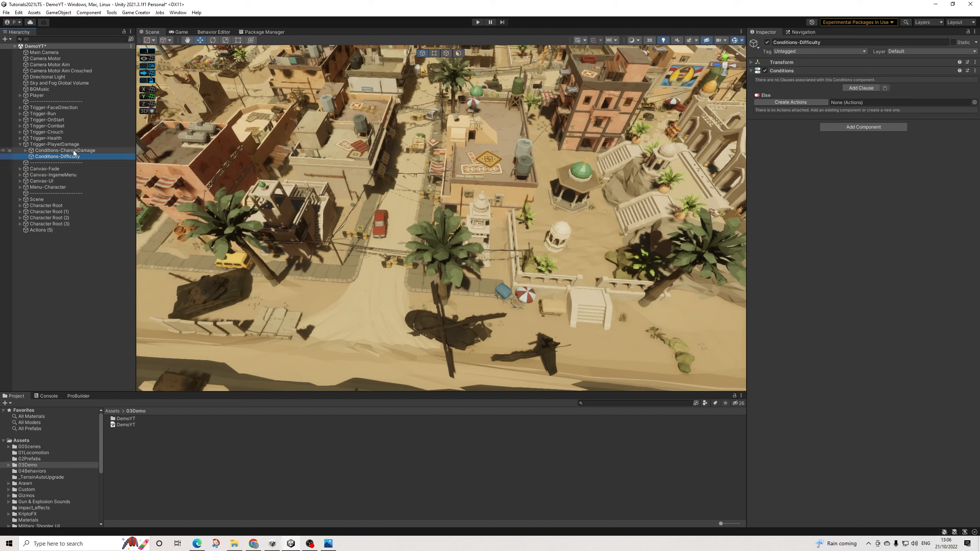
left_click(58, 151)
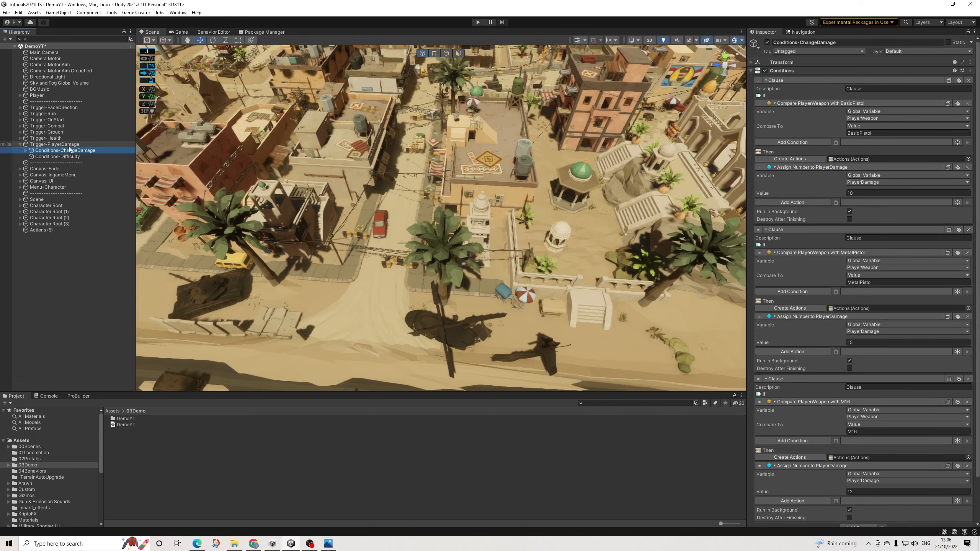
mouse_move(59, 158)
left_mouse_down()
mouse_move(66, 149)
mouse_move(60, 156)
left_mouse_up()
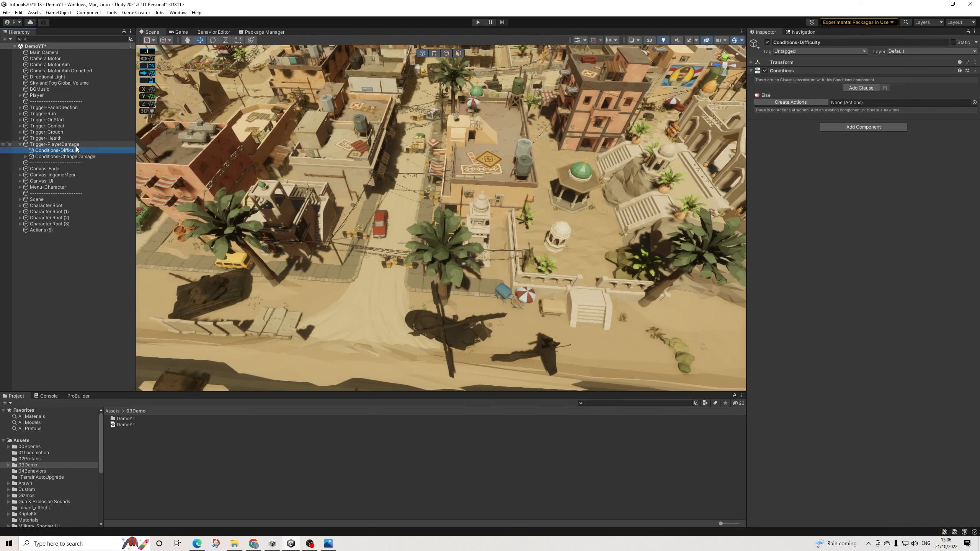
- Assign Conditions-Difficulty to the Conditions slots of all three triggers on Trigger-PlayerDamage
left_click(67, 144)
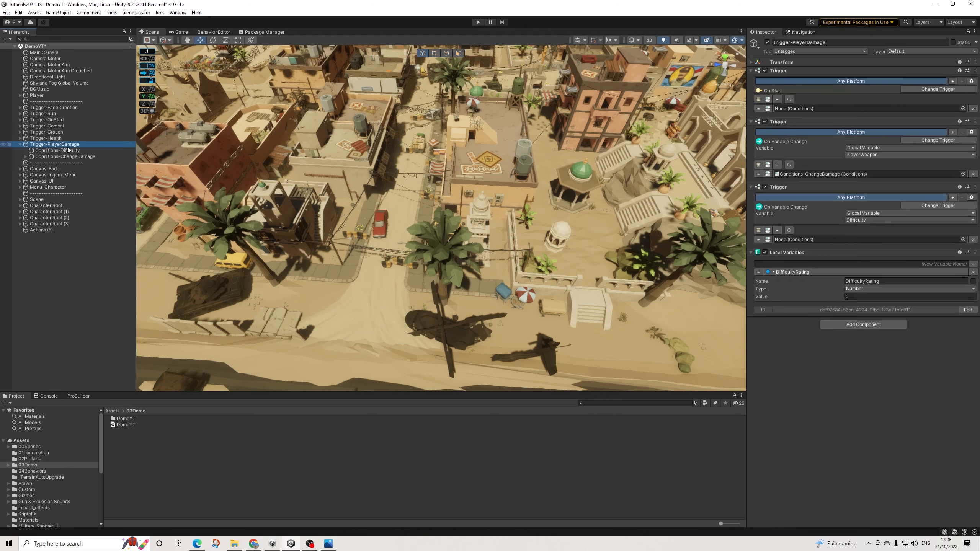
left_click_drag(67, 150, 801, 112)
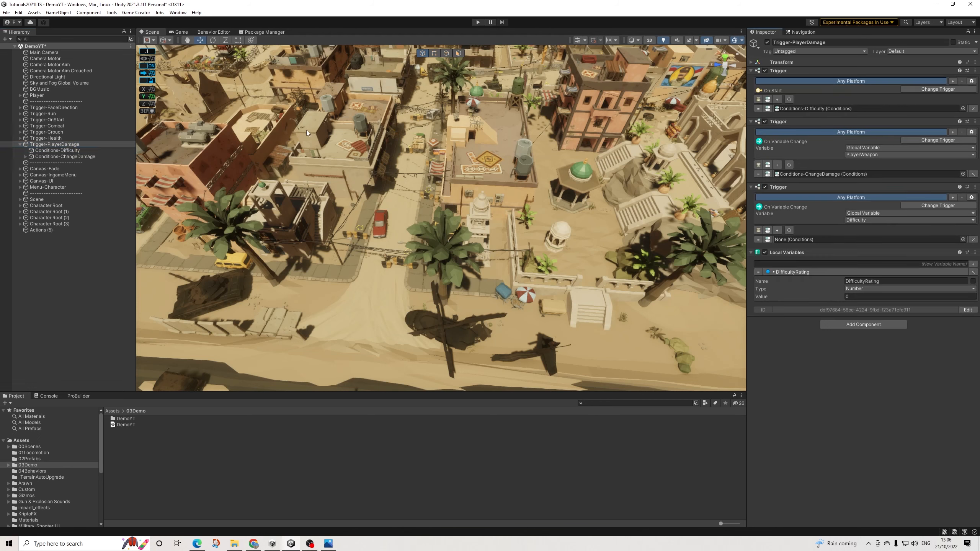
left_click_drag(66, 150, 813, 176)
left_click_drag(62, 151, 811, 239)
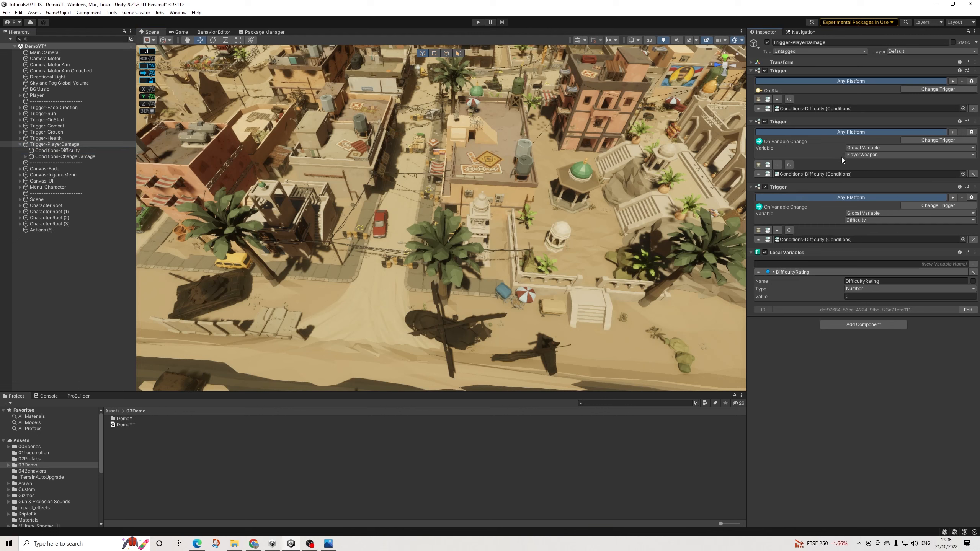
- Add a clause to Conditions-Difficulty that compares the global variable Difficulty with Easy, and create its Then actions
left_click(61, 153)
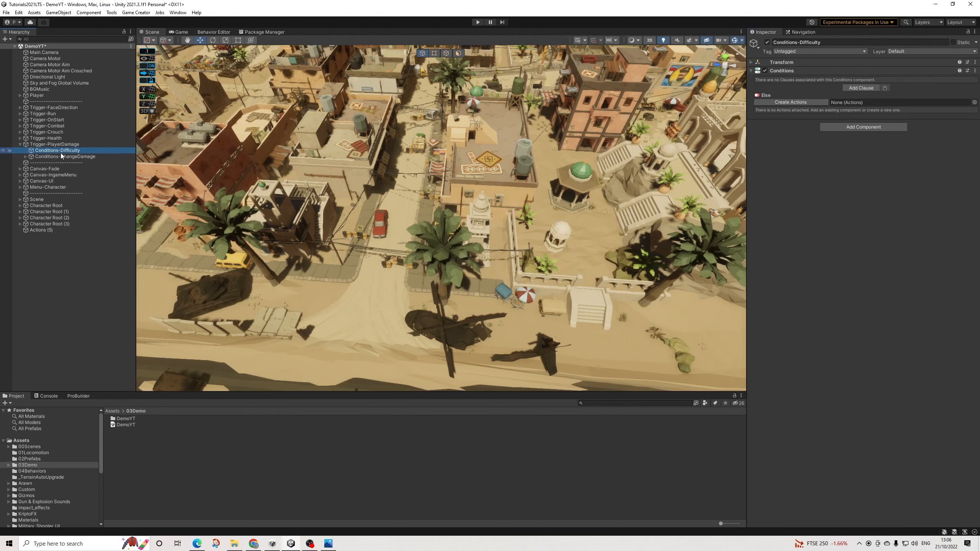
left_click(866, 88)
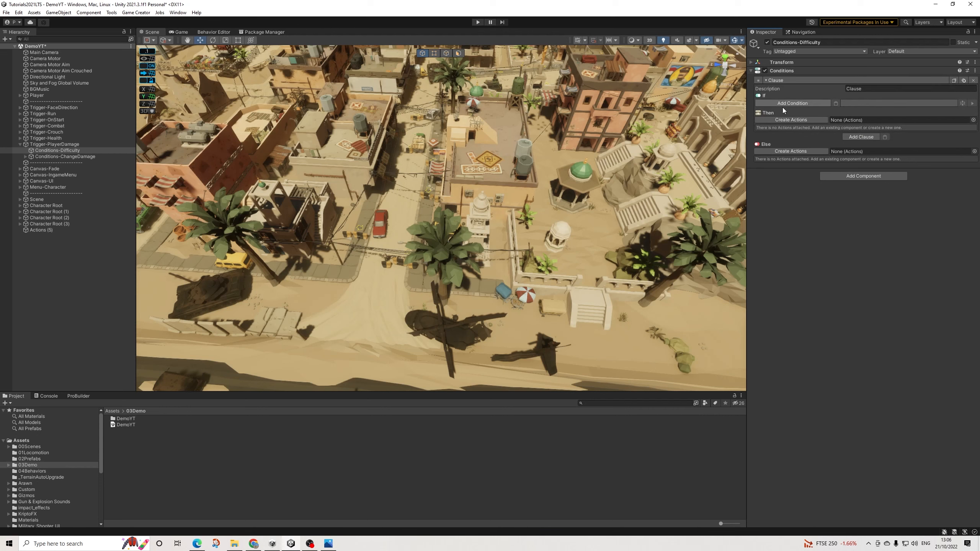
left_click(789, 104)
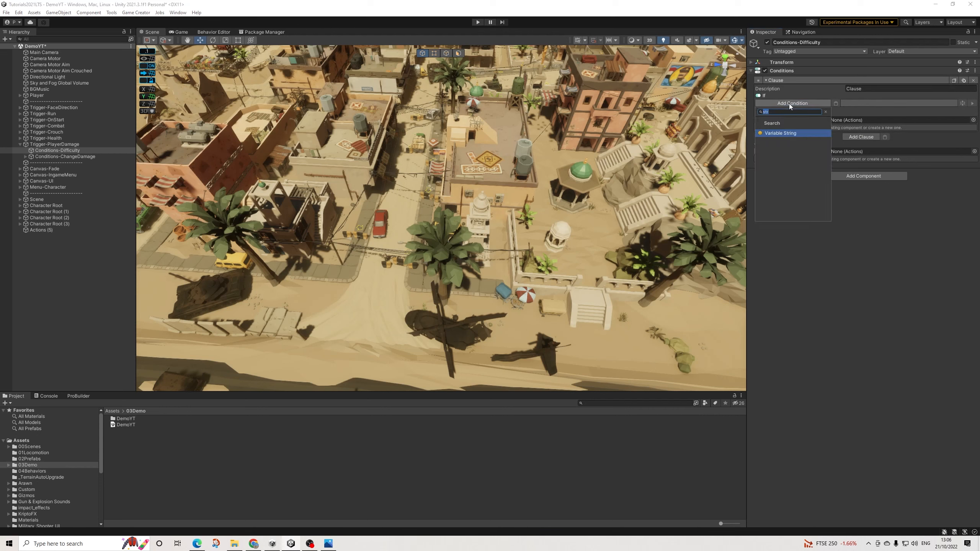
key("Return")
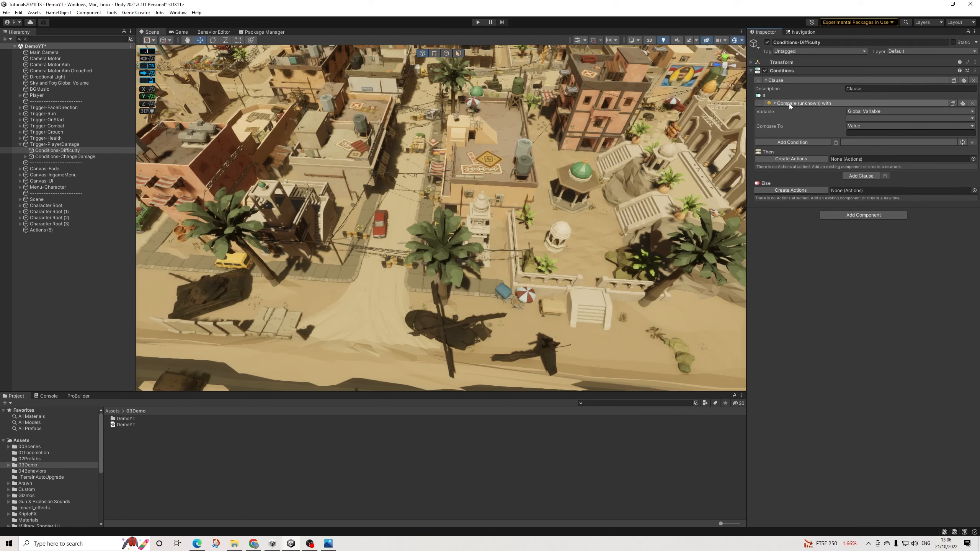
left_click(861, 119)
left_click(868, 159)
left_click(866, 133)
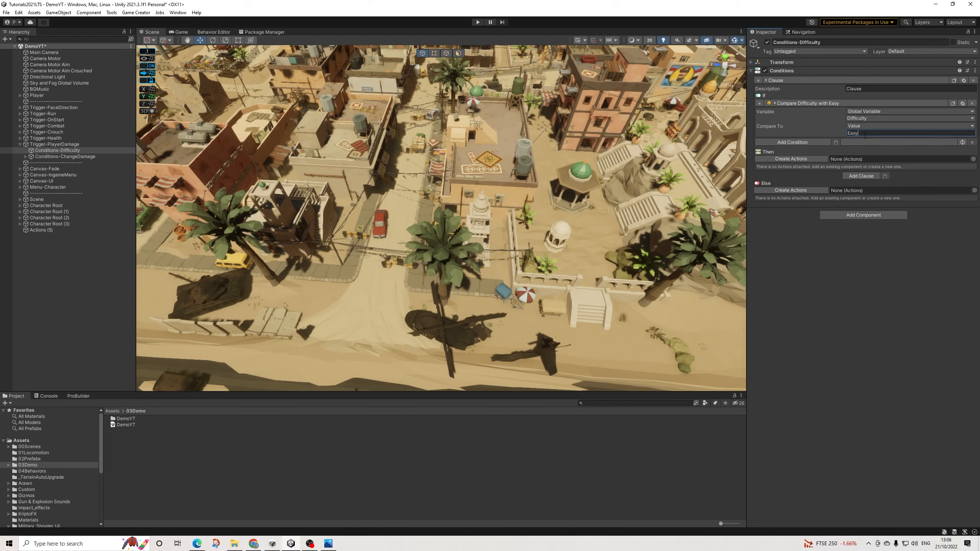
left_click(796, 160)
- Add a second clause with a pasted condition comparing Difficulty with Normal, and create its Then actions
left_click(859, 196)
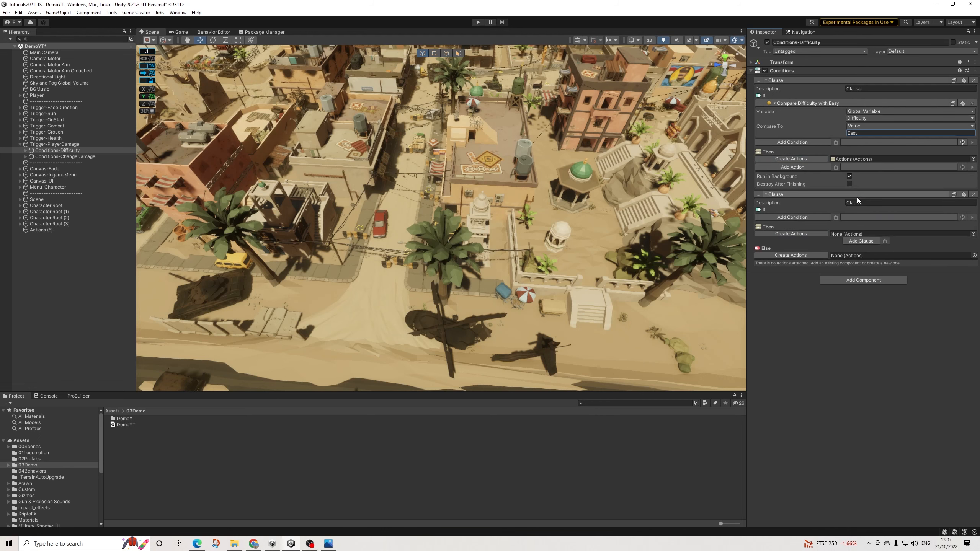
left_click(836, 217)
left_click(861, 247)
type("Normal")
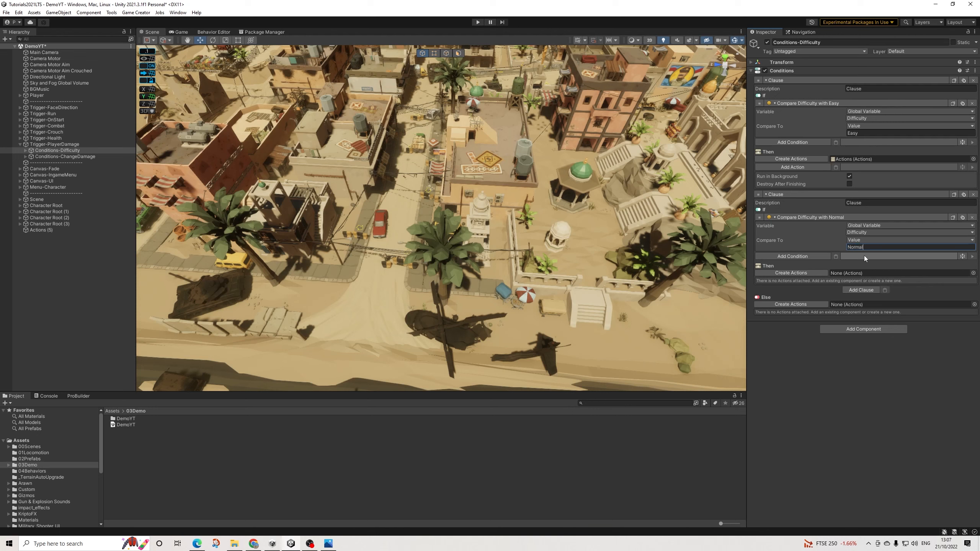
left_click(805, 275)
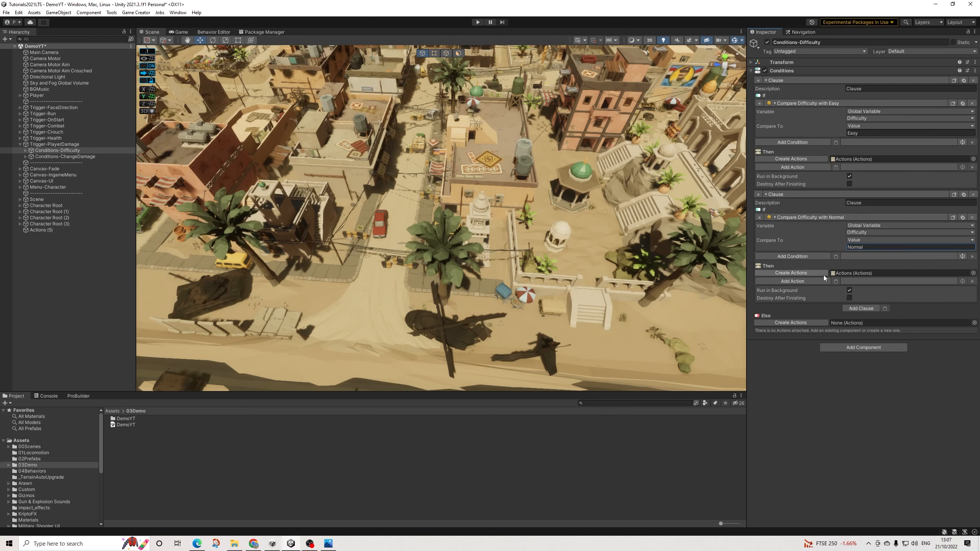
- Add a third clause with a pasted condition comparing Difficulty with Hard, and create its Then actions
left_click(858, 309)
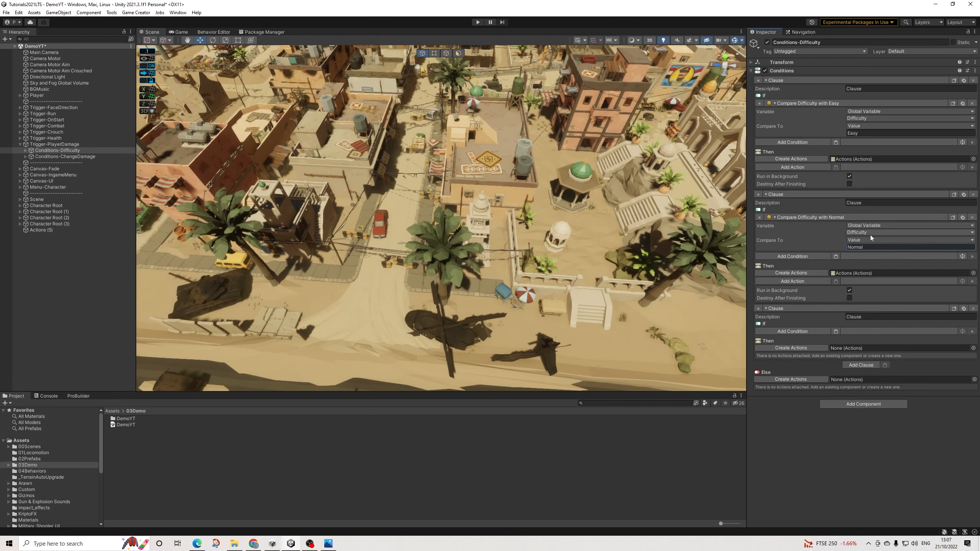
left_click(840, 331)
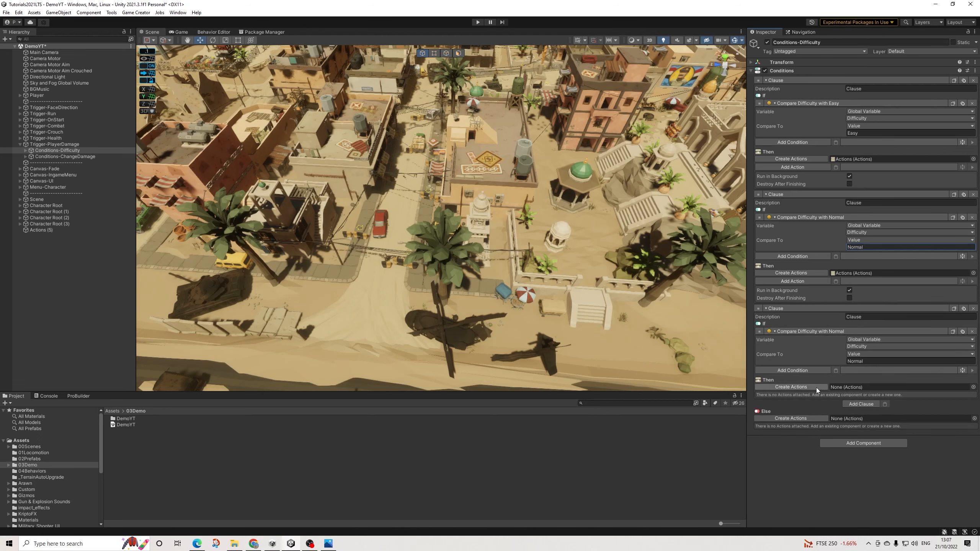
left_click(816, 388)
left_click(875, 361)
type("Hard")
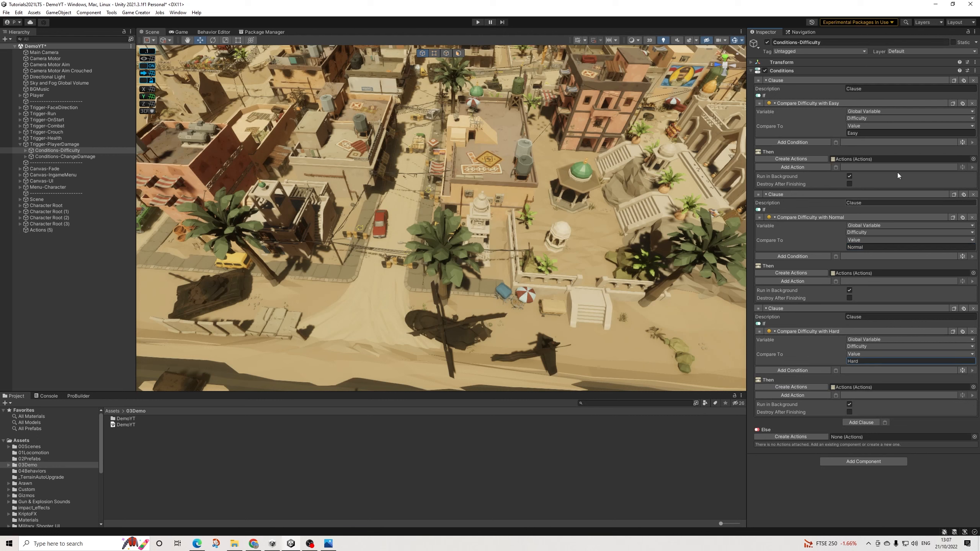
- In the Easy clause, add a Variable Number action that assigns 2 to Trigger-PlayerDamage's local variable DifficultyRating
left_click(799, 169)
type("assign")
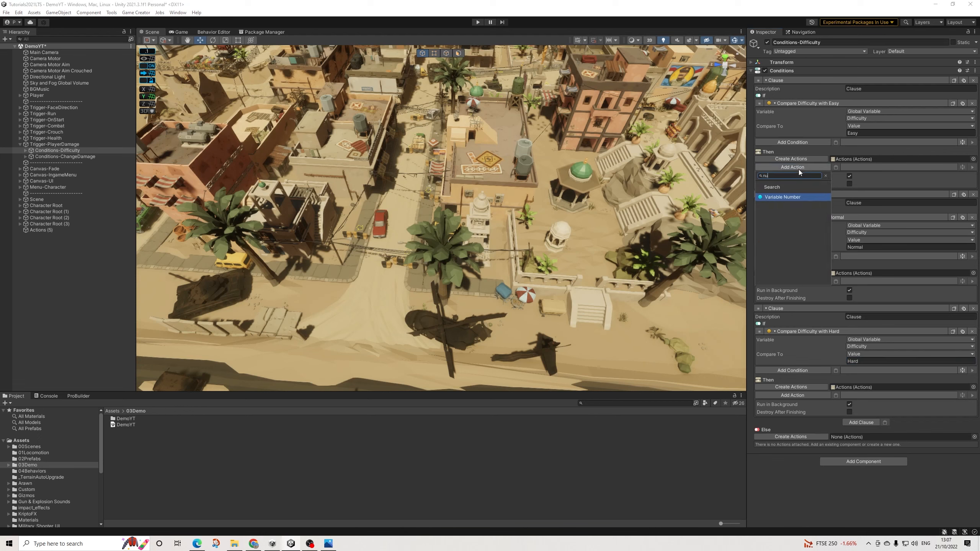
key("Return")
left_click(849, 175)
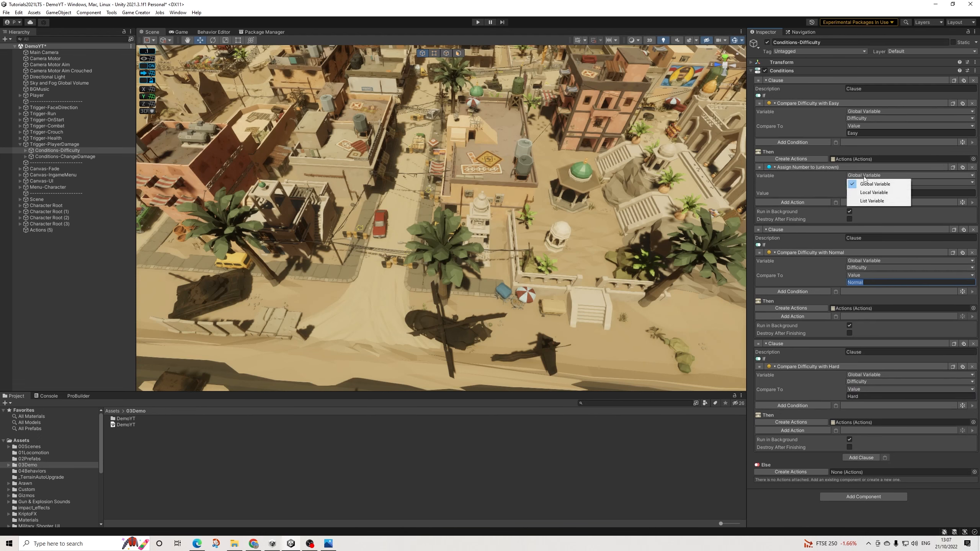
left_click(868, 192)
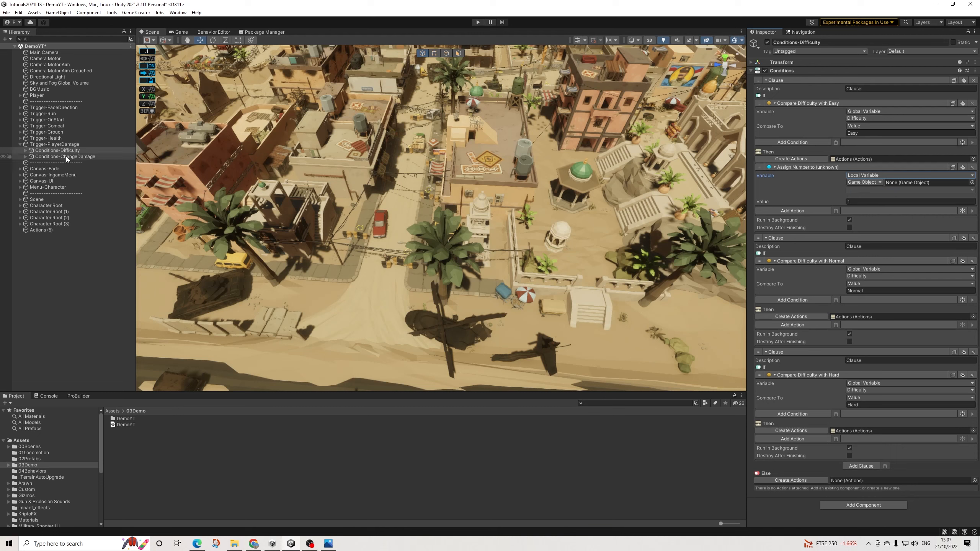
left_click_drag(60, 144, 926, 182)
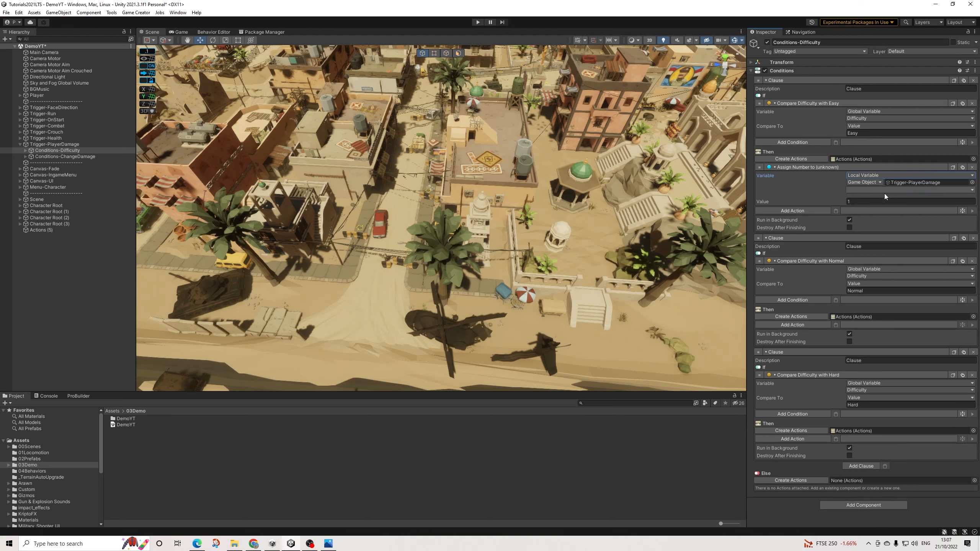
left_click(883, 190)
left_click(883, 187)
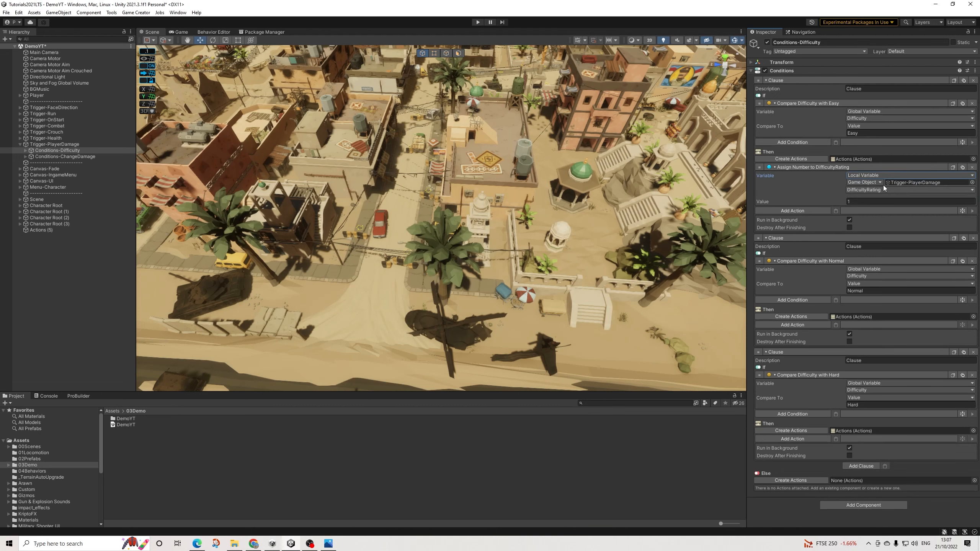
left_click(855, 203)
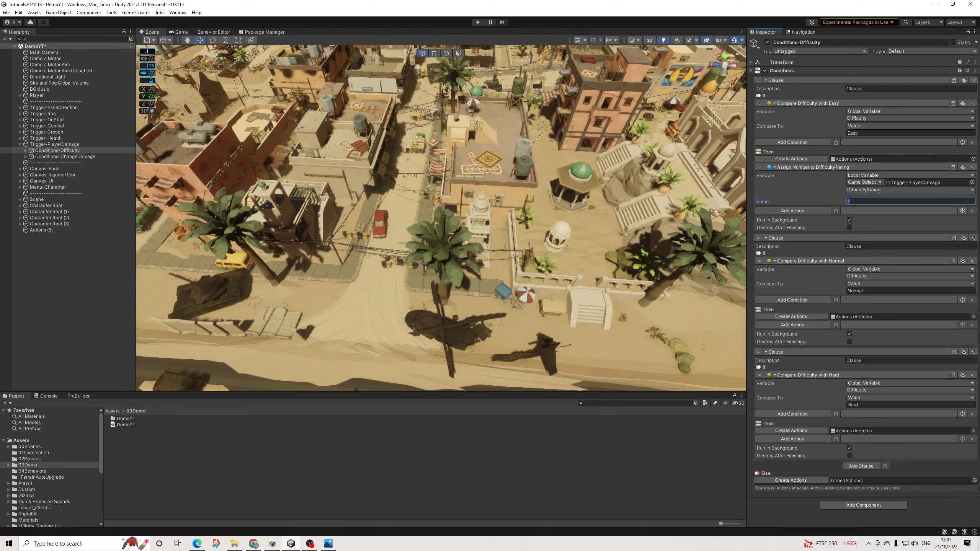
type("2")
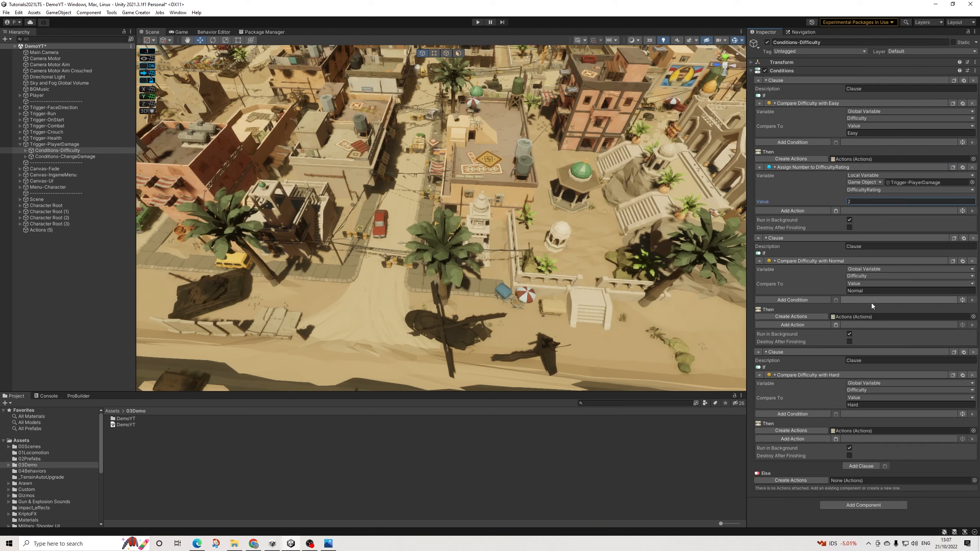
- Paste the DifficultyRating assignment into the other clauses, with value 0 for Normal and -2 for Hard
left_click(838, 324)
left_click(857, 359)
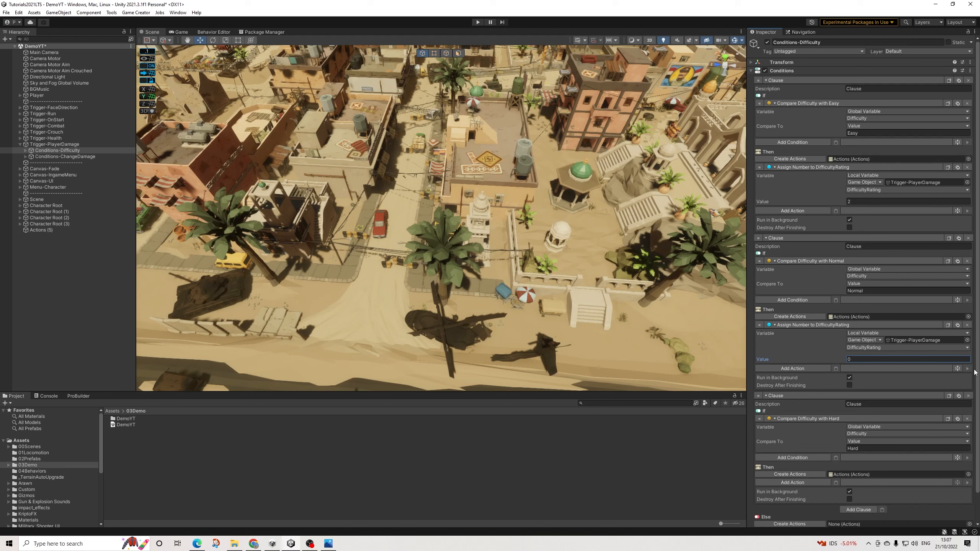
left_click(836, 483)
scroll(849, 483, "down", 3)
left_click(865, 454)
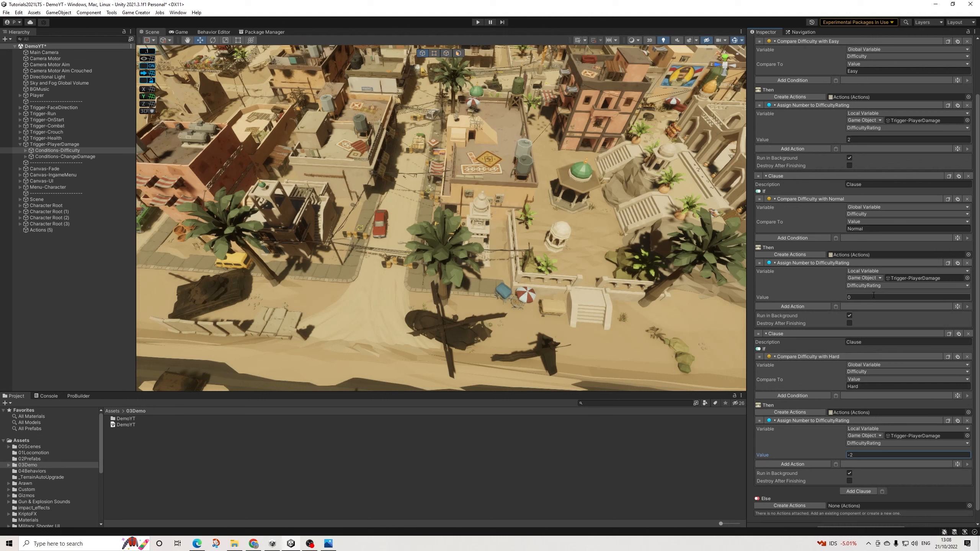
- Add a Call Conditions action targeting Conditions-ChangeDamage to the Easy clause's actions
left_click(818, 149)
type("cond")
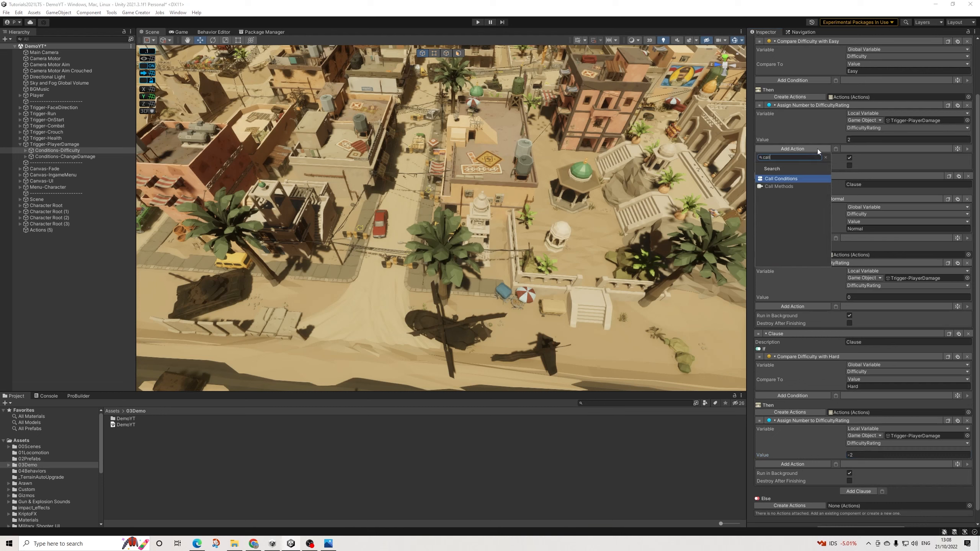
key("Return")
left_click_drag(88, 157, 879, 167)
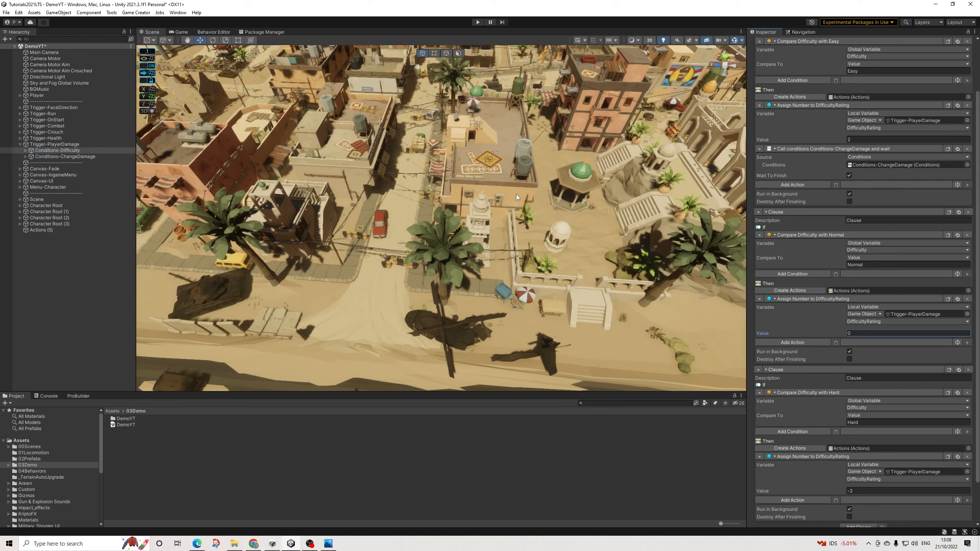
- Copy the Easy clause's Call Conditions action for Conditions-ChangeDamage and paste it into the Normal and Hard clauses' actions
left_click(949, 149)
left_click(836, 342)
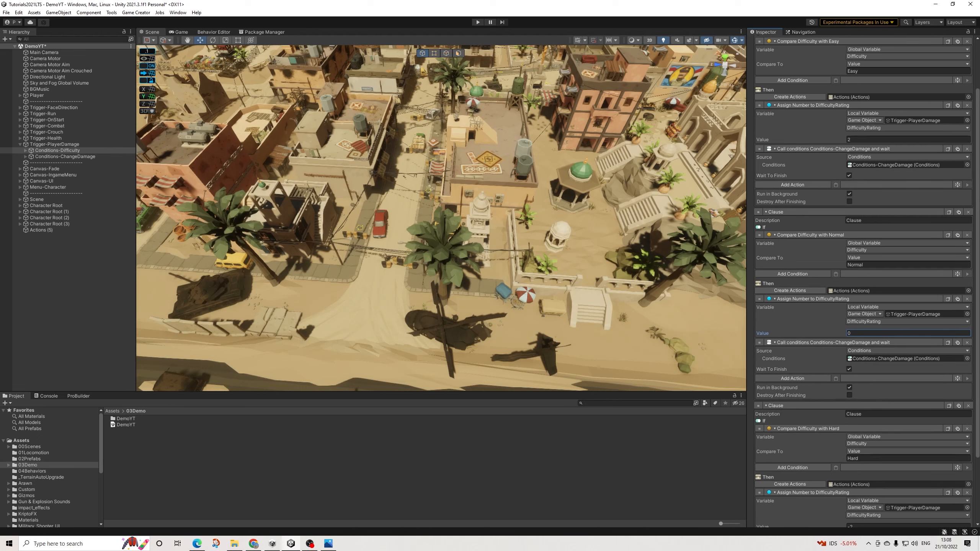
scroll(867, 401, "down", 3)
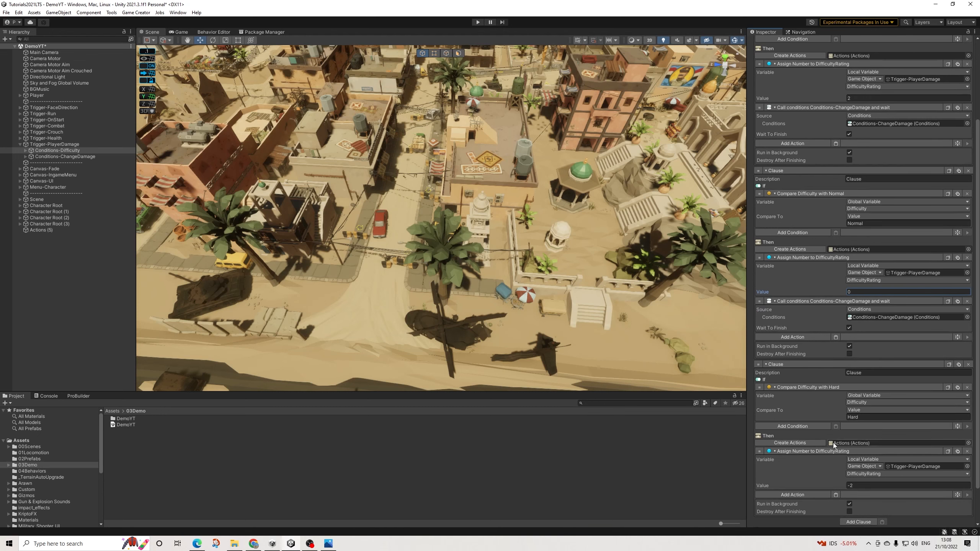
left_click(836, 495)
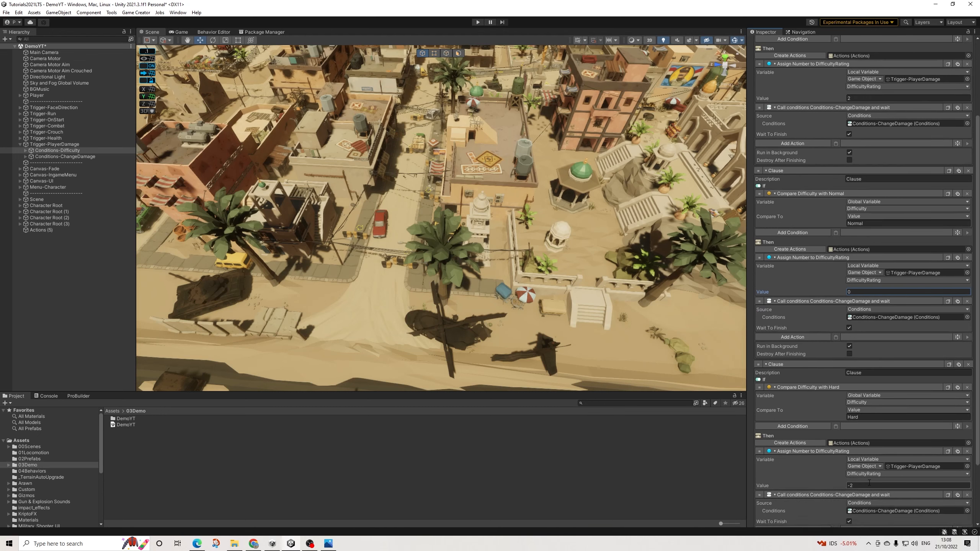
scroll(873, 483, "down", 2)
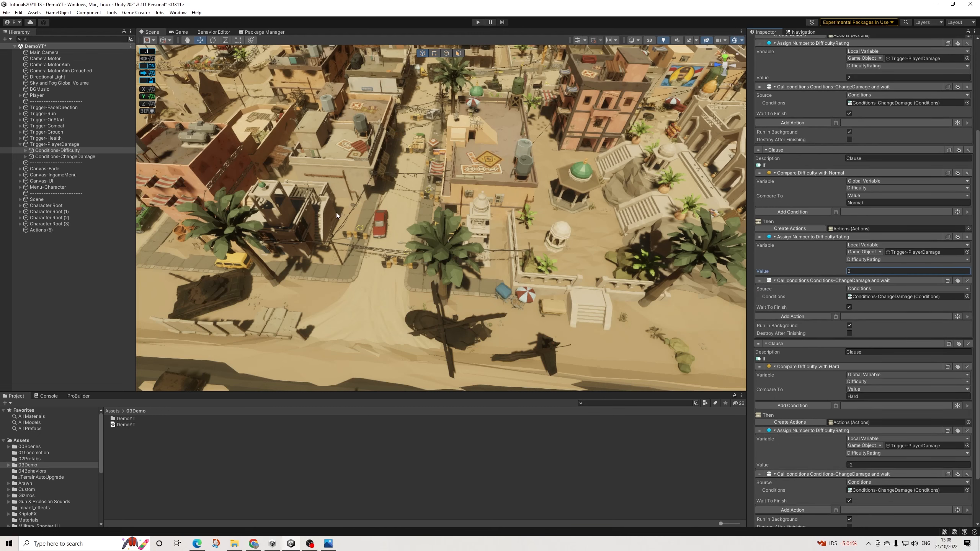
- Examine how Trigger-PlayerDamage's three triggers, Conditions-Difficulty and Conditions-ChangeDamage are linked
left_click(83, 157)
left_click(72, 144)
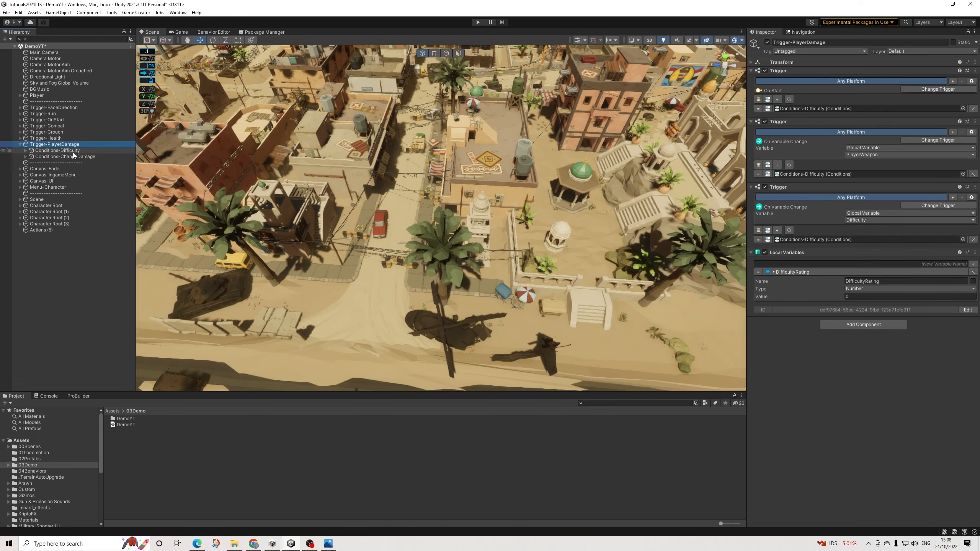
left_click(69, 157)
left_click(54, 145)
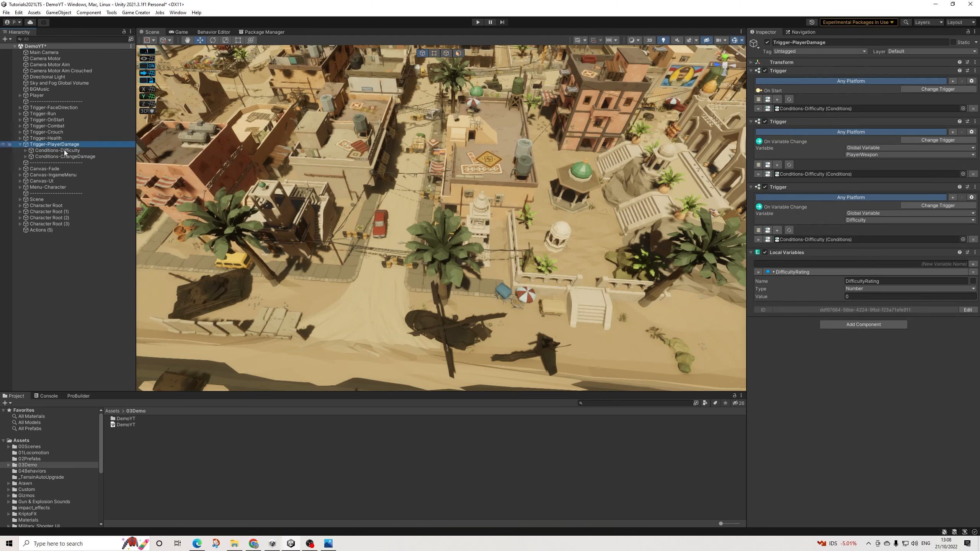
left_click(64, 150)
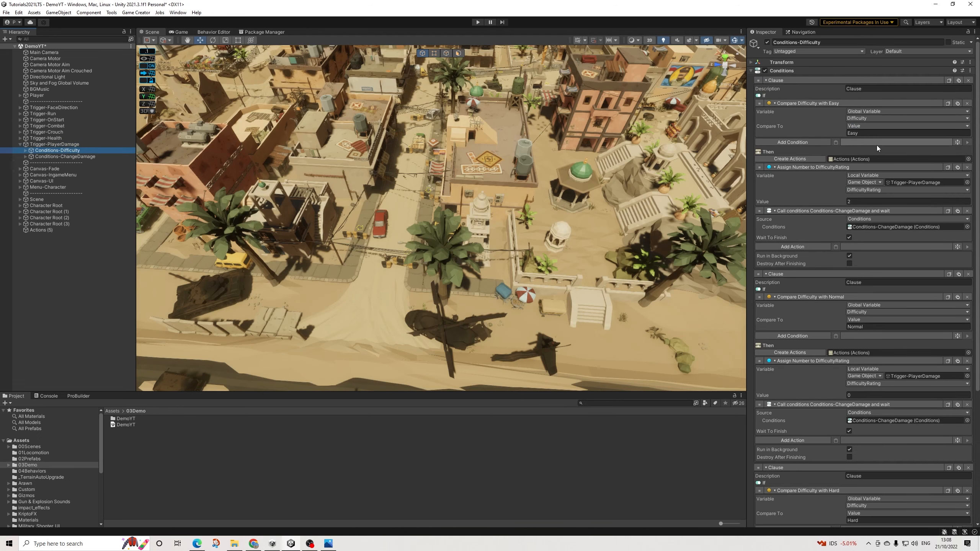
left_click(62, 144)
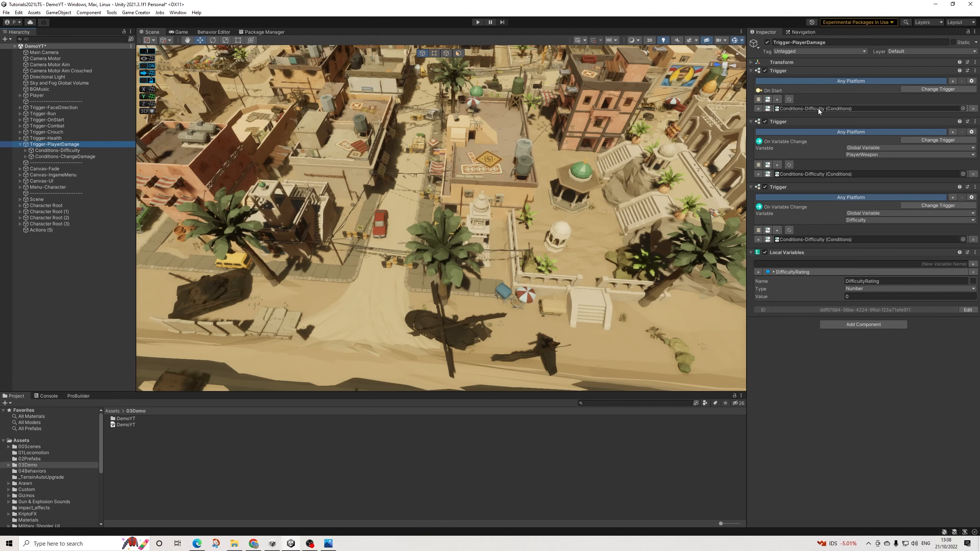
left_click(76, 150)
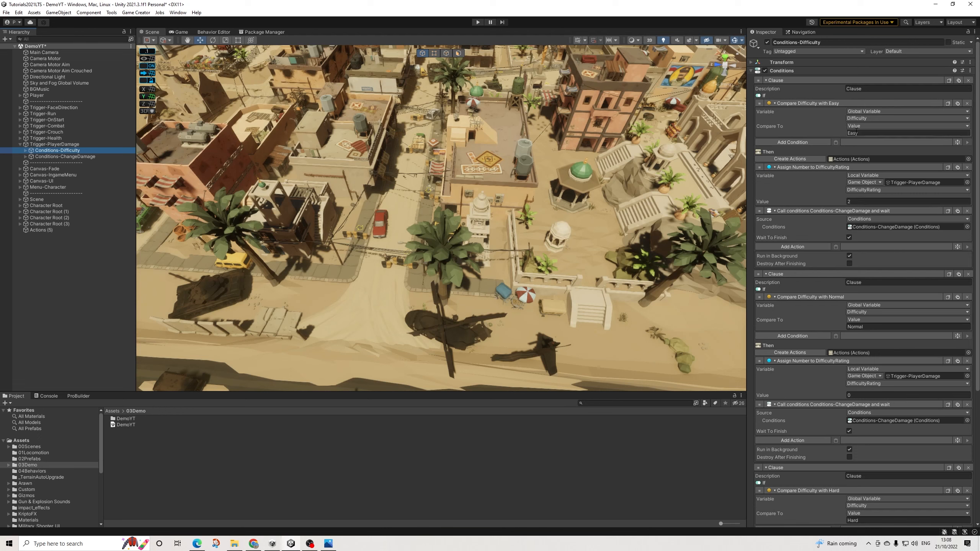
left_click(54, 144)
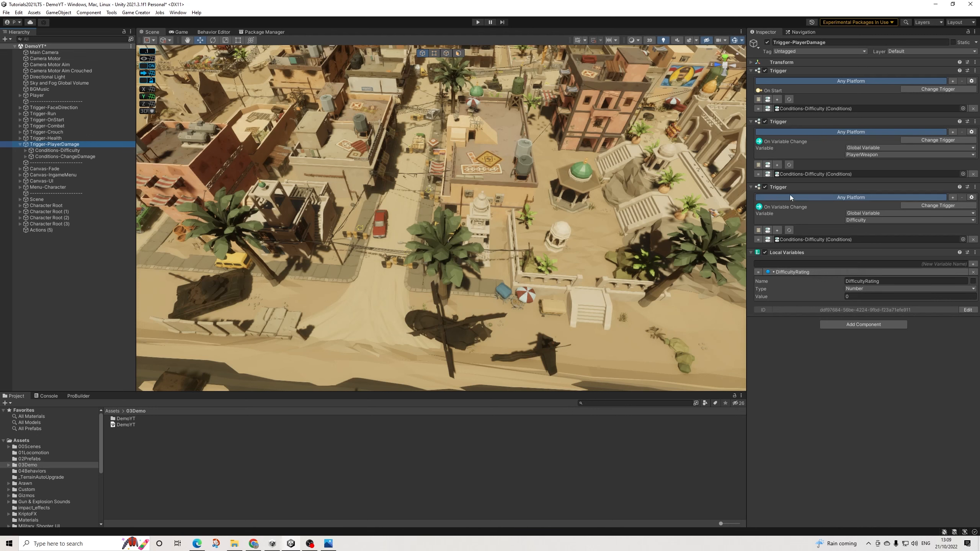
- In Conditions-ChangeDamage, add a Math expression action to the BasicPistol clause with the expression 10 + {1}
left_click(59, 156)
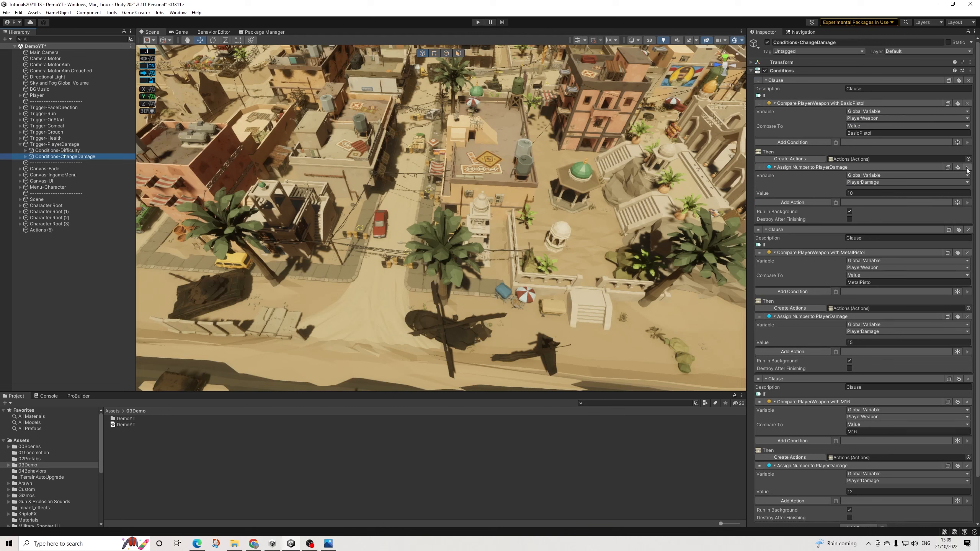
left_click(813, 203)
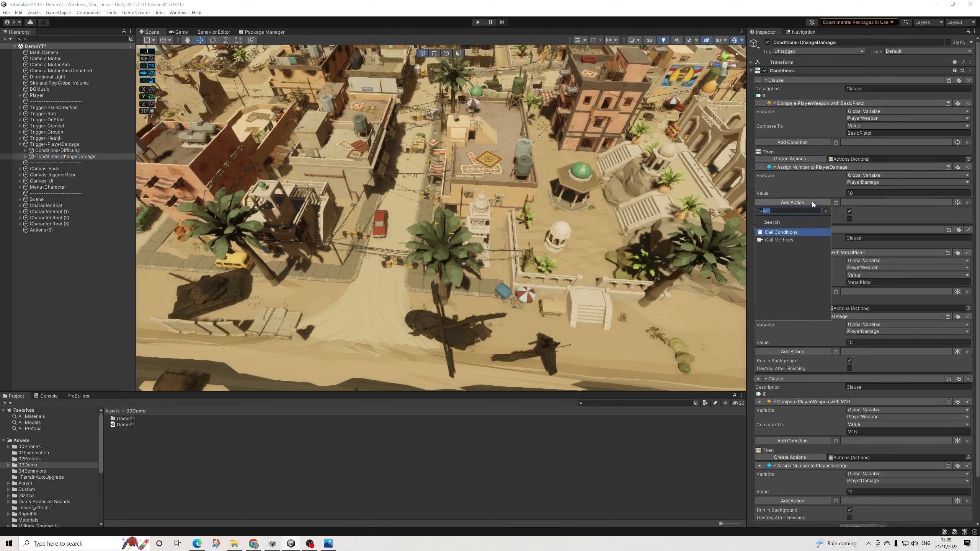
type("math")
key("Return")
key("alt+Tab")
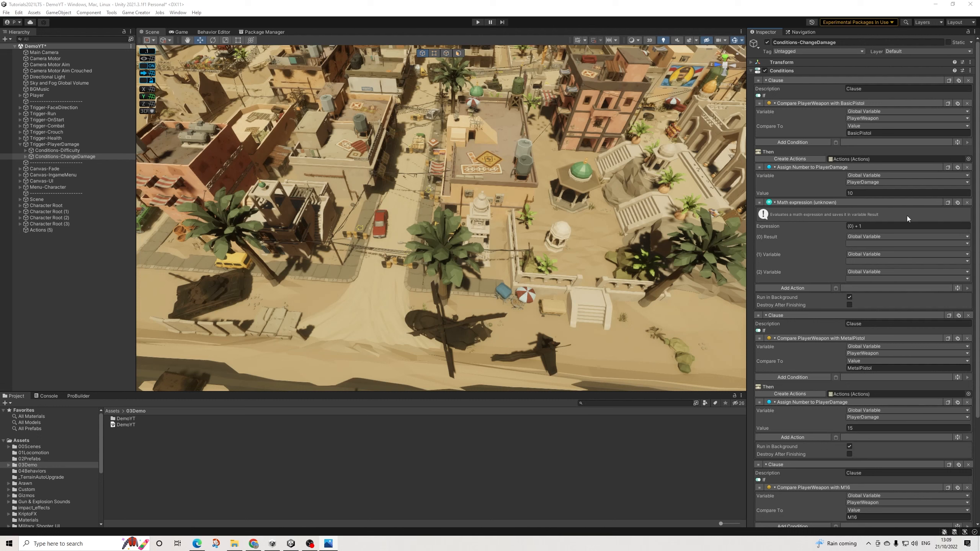
left_click(860, 226)
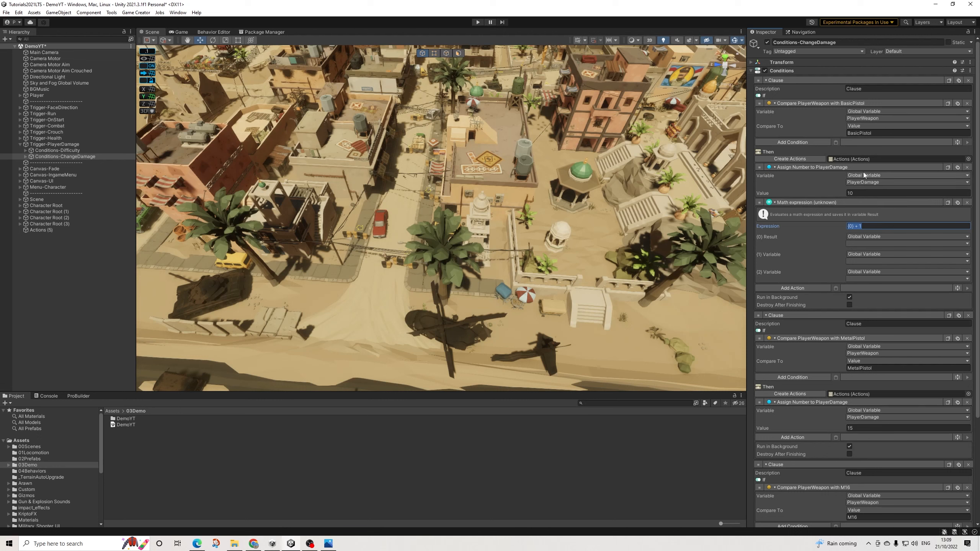
type("1")
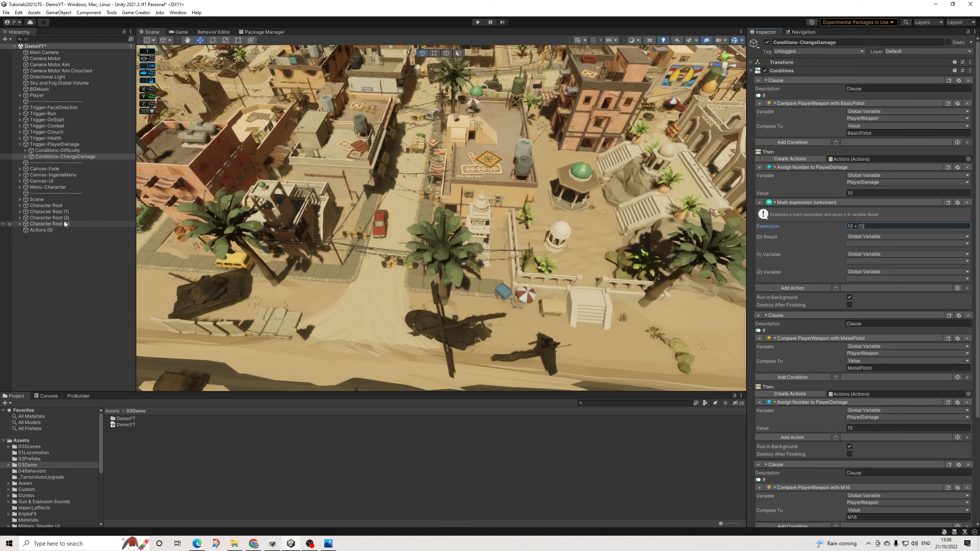
- Check Trigger-PlayerDamage's local variable, and save the BasicPistol math expression's result in the global variable PlayerDamage
left_click(54, 144)
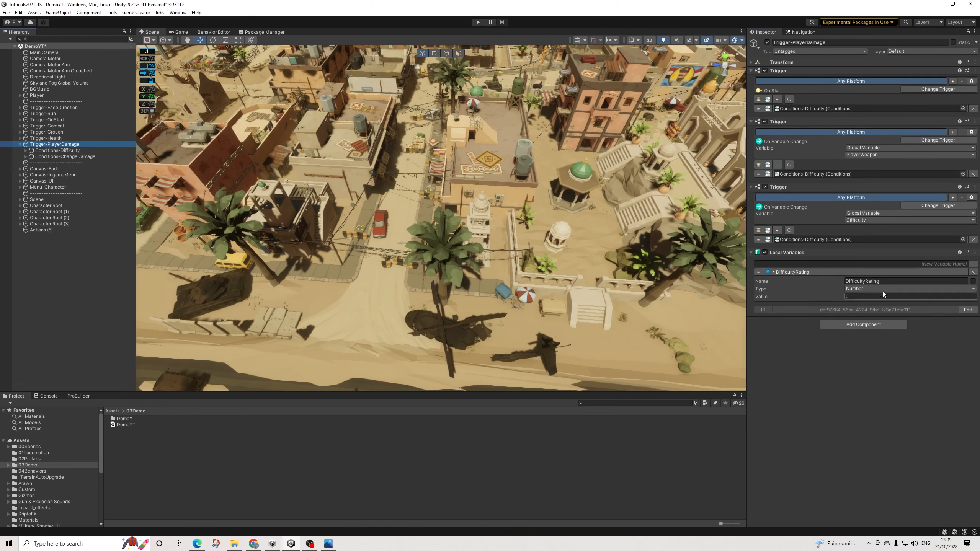
left_click(76, 157)
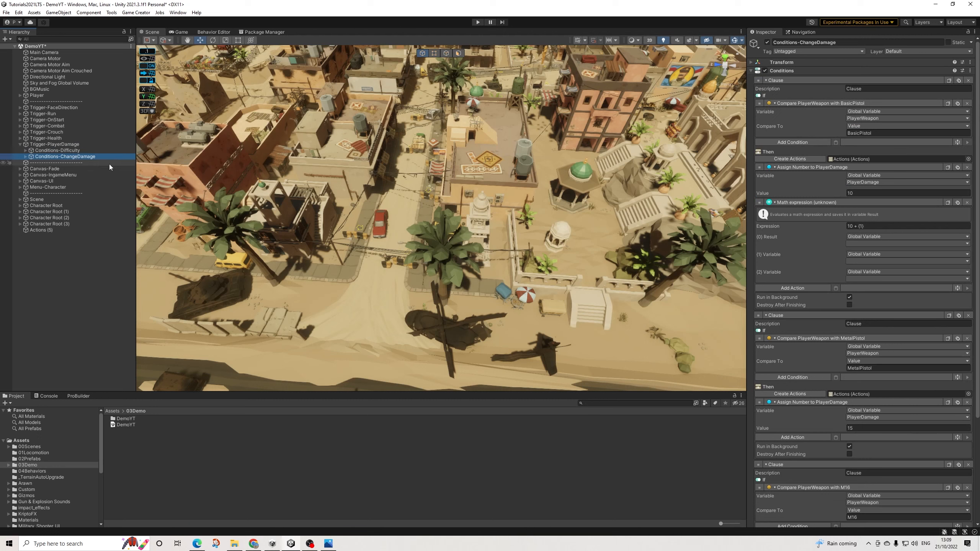
left_click(863, 245)
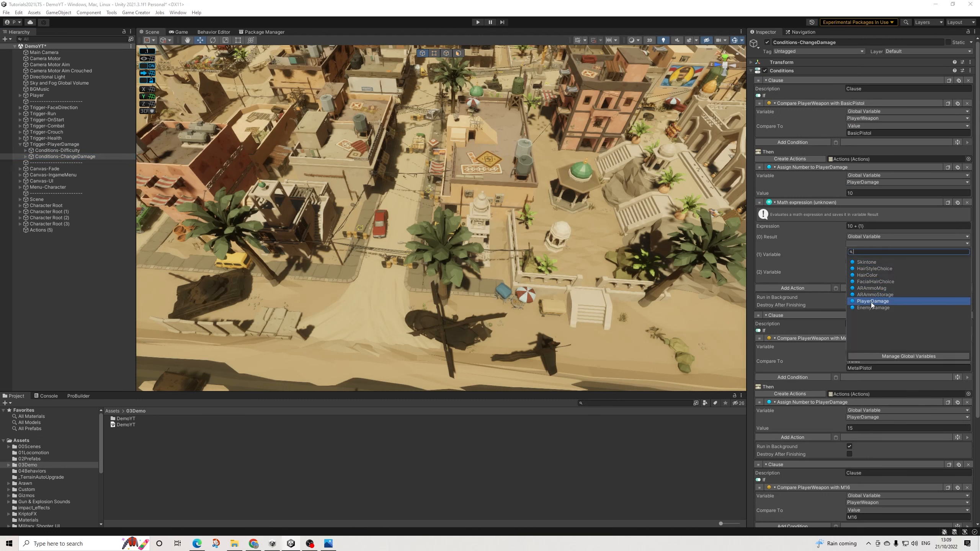
left_click(873, 302)
- Set variable {1} to Trigger-PlayerDamage's local variable DifficultyRating and remove the BasicPistol clause's Assign Number action
left_click(860, 261)
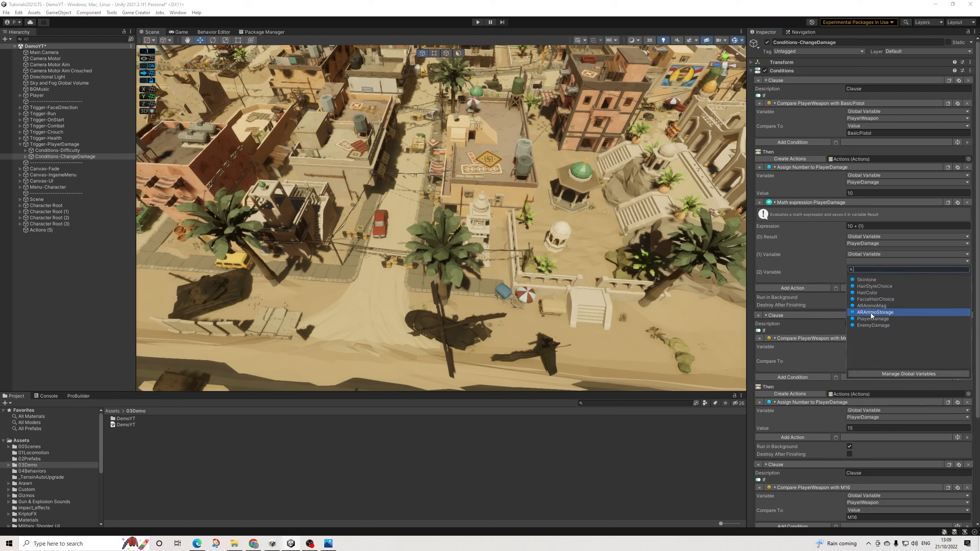
left_click(868, 254)
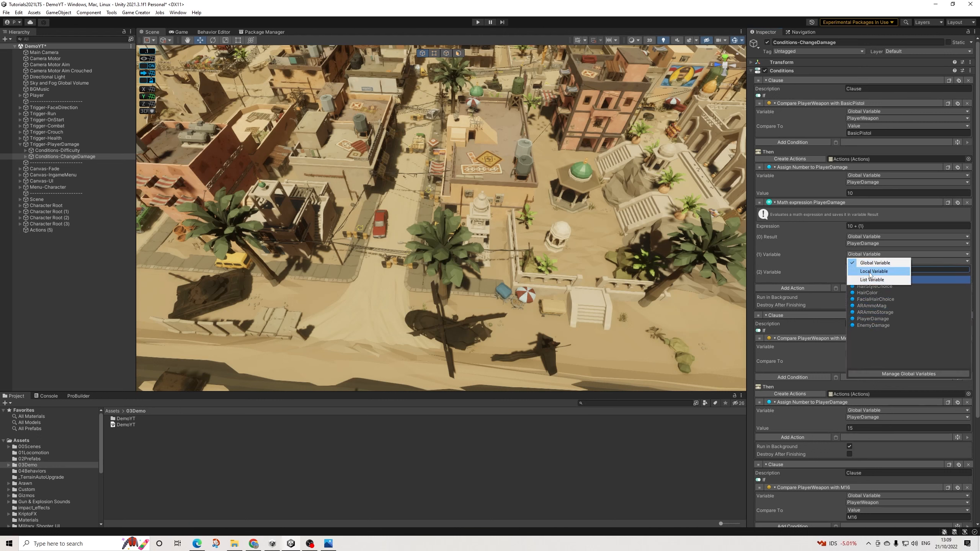
left_click(873, 272)
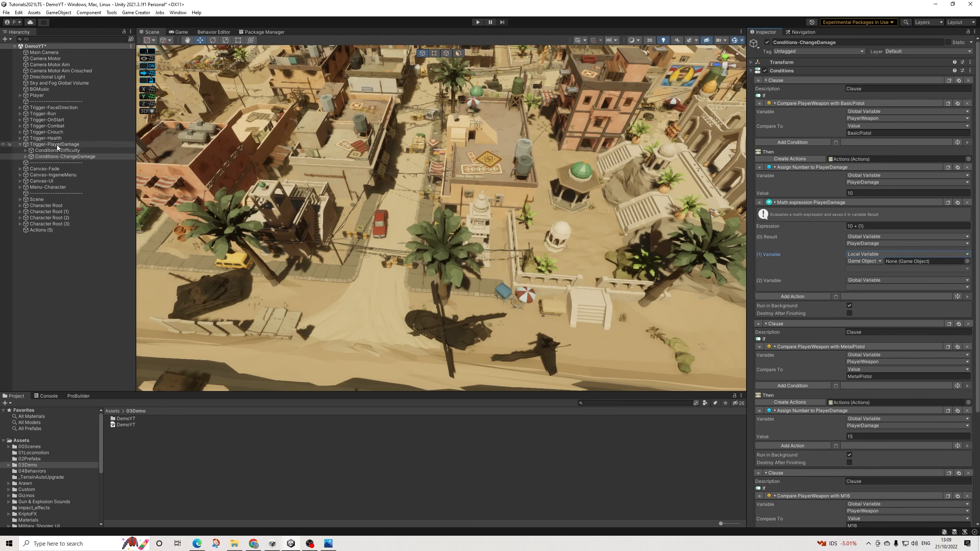
left_click_drag(893, 279, 901, 263)
left_click(865, 269)
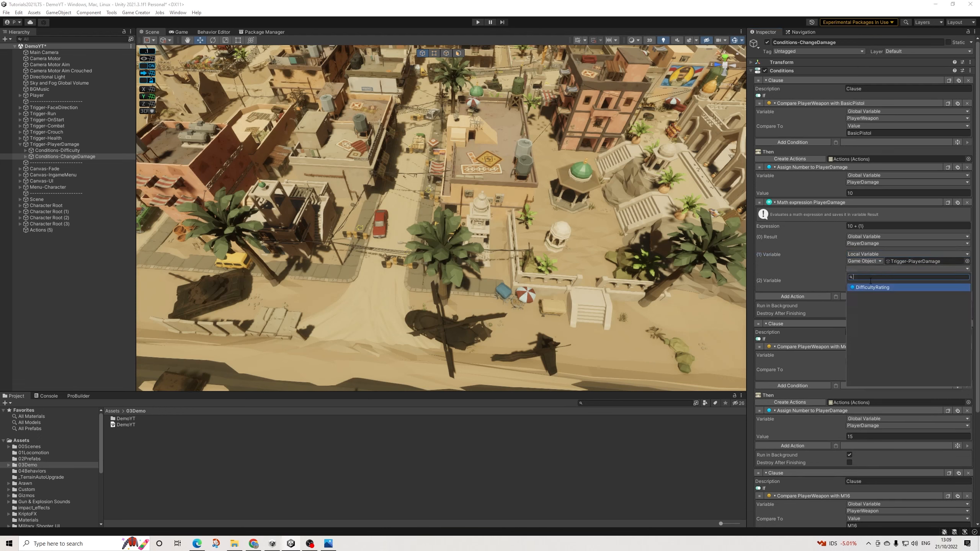
left_click(871, 288)
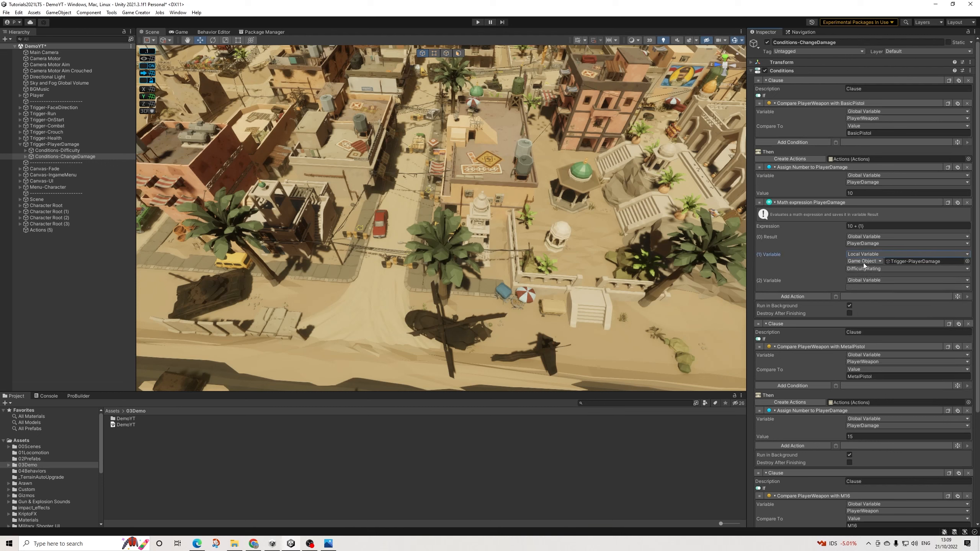
left_click(851, 226)
left_click(968, 168)
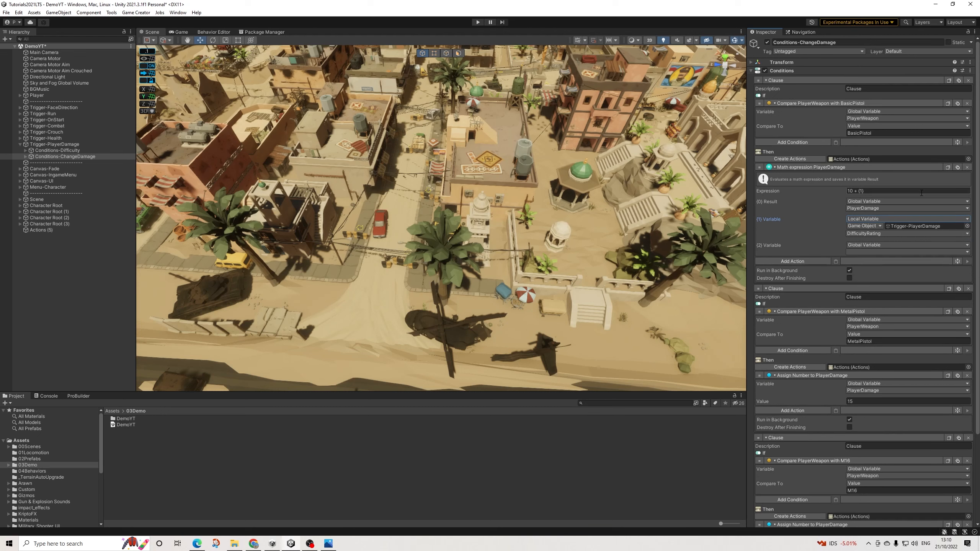
- Copy the BasicPistol math expression into the MetalPistol clause's actions and set its expression to 15 + {1}
left_click(949, 168)
scroll(876, 327, "down", 3)
left_click(836, 370)
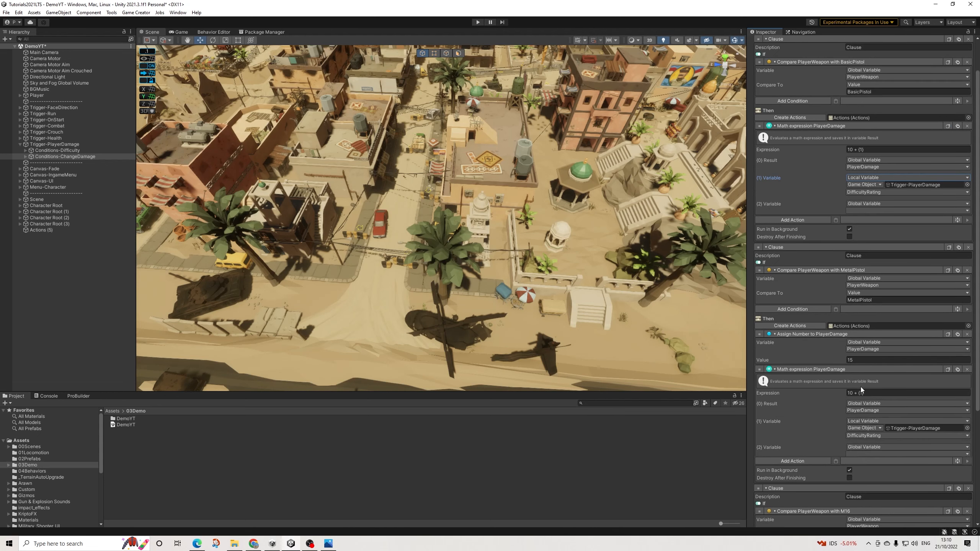
left_click(851, 393)
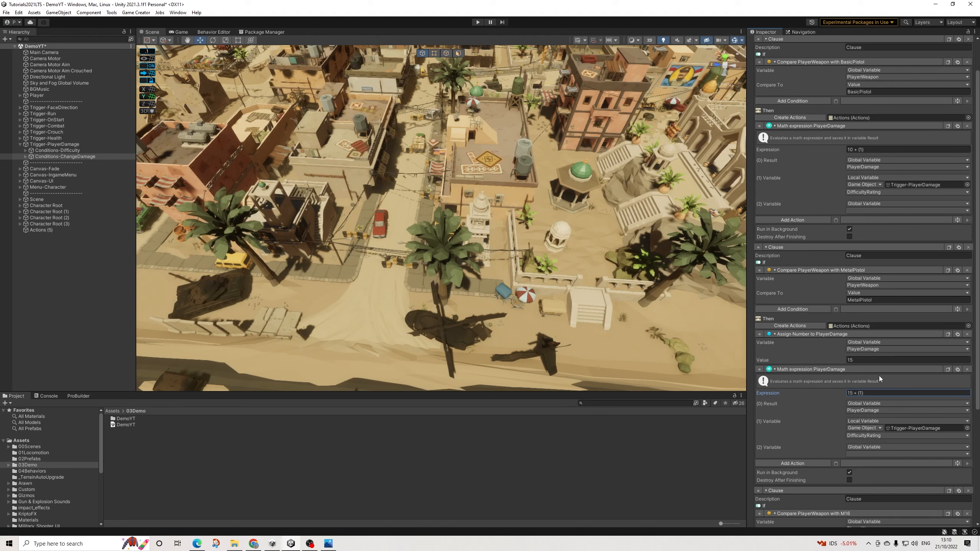
- Copy the MetalPistol math expression into the M16 clause's actions and set its expression to 12 + {1}
scroll(879, 375, "down", 9)
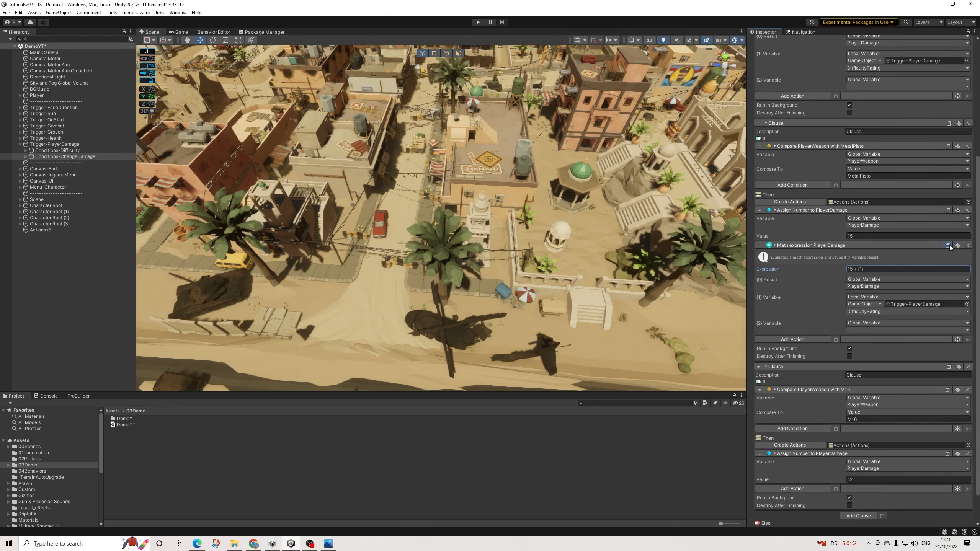
scroll(862, 420, "down", 3)
left_click(838, 453)
double_click(843, 476)
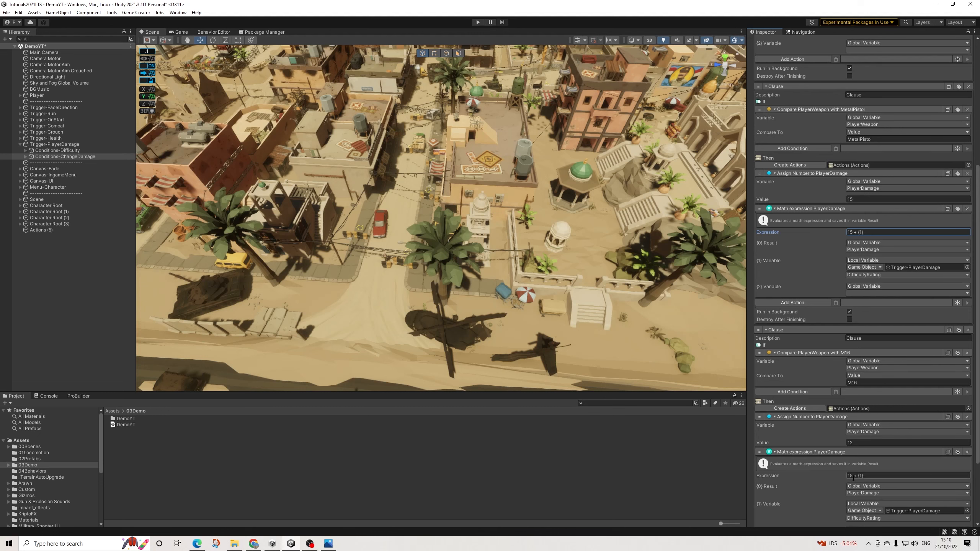
type("12")
- Remove the Assign Number to PlayerDamage actions from the M16 and MetalPistol clauses
left_click(968, 417)
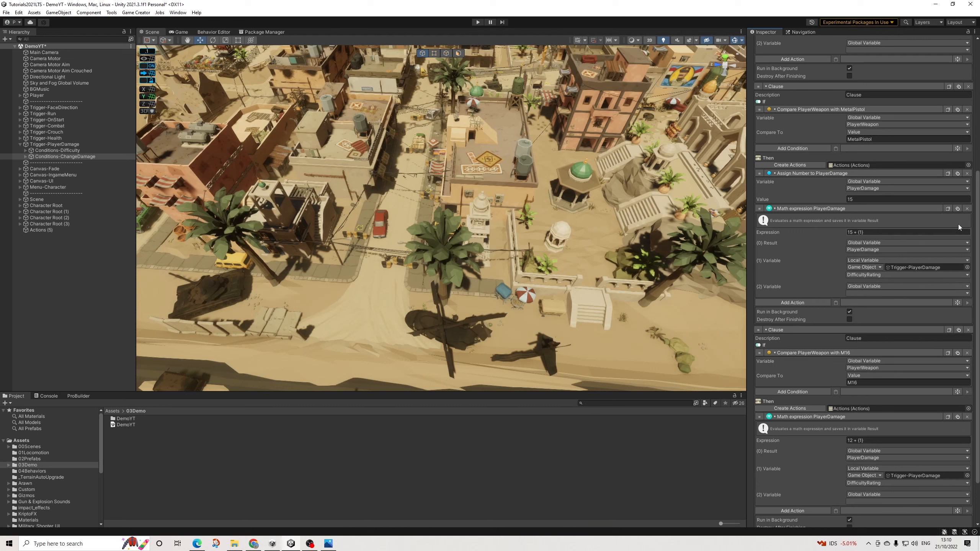
left_click(968, 174)
scroll(896, 274, "down", 1)
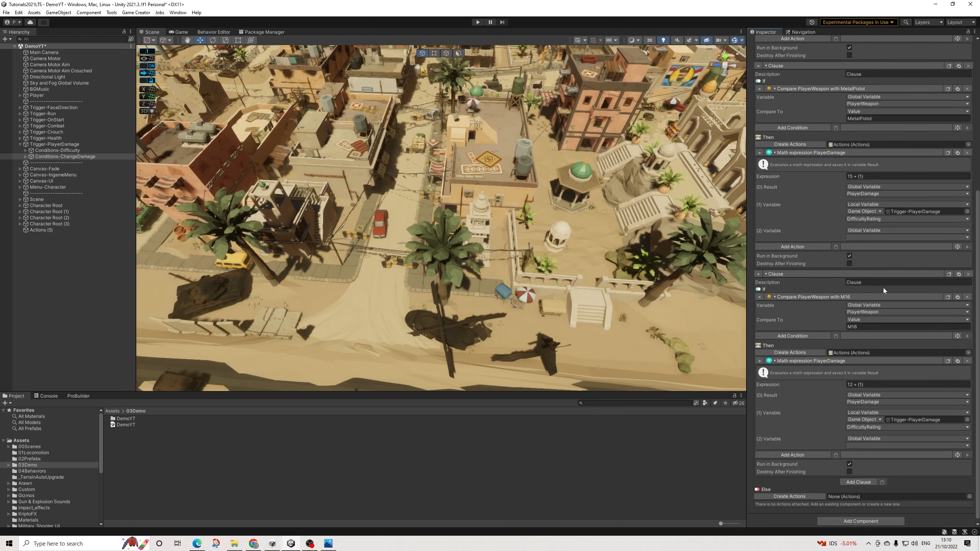
scroll(864, 313, "up", 10)
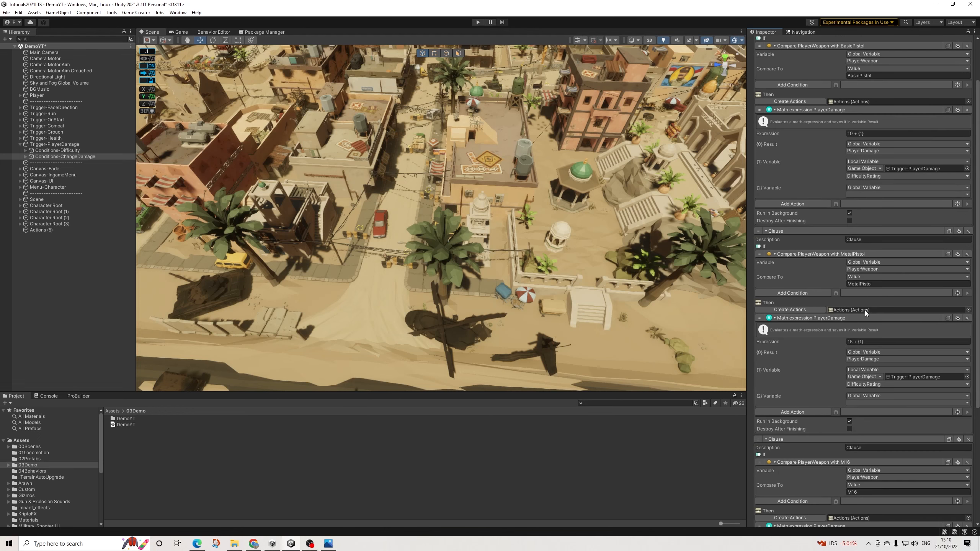
- Review the Conditions-Difficulty clauses and Trigger-PlayerDamage's triggers, and open the global variables in the Game Creator preferences
left_click(60, 151)
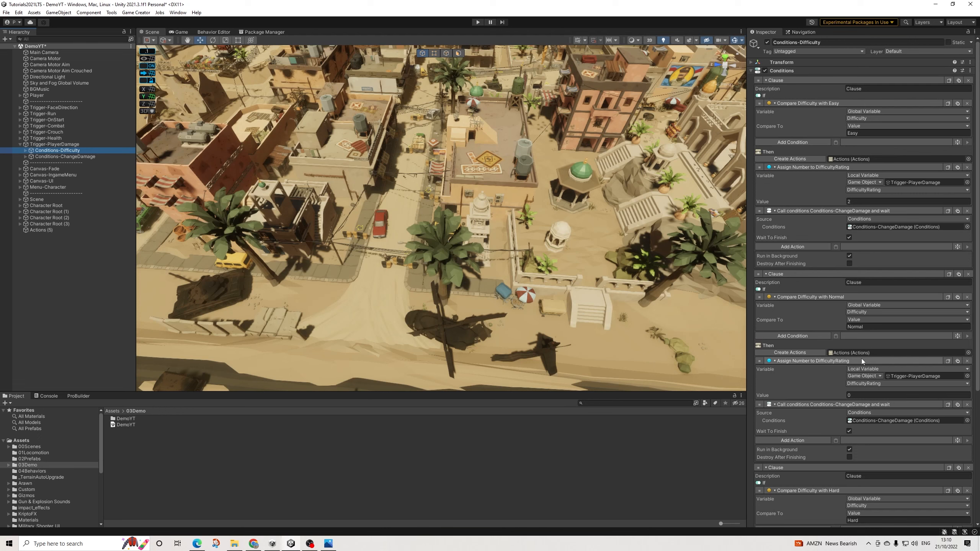
scroll(859, 365, "down", 8)
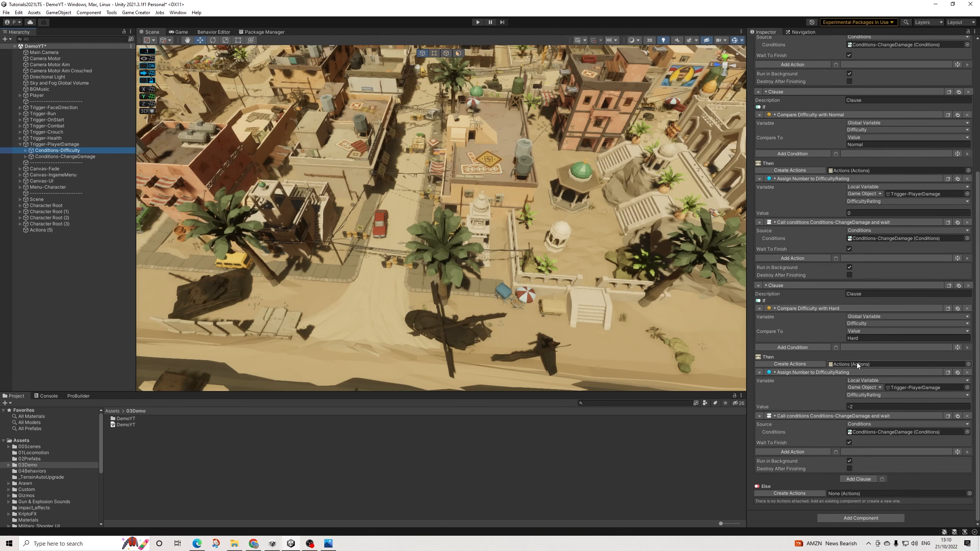
left_click(62, 145)
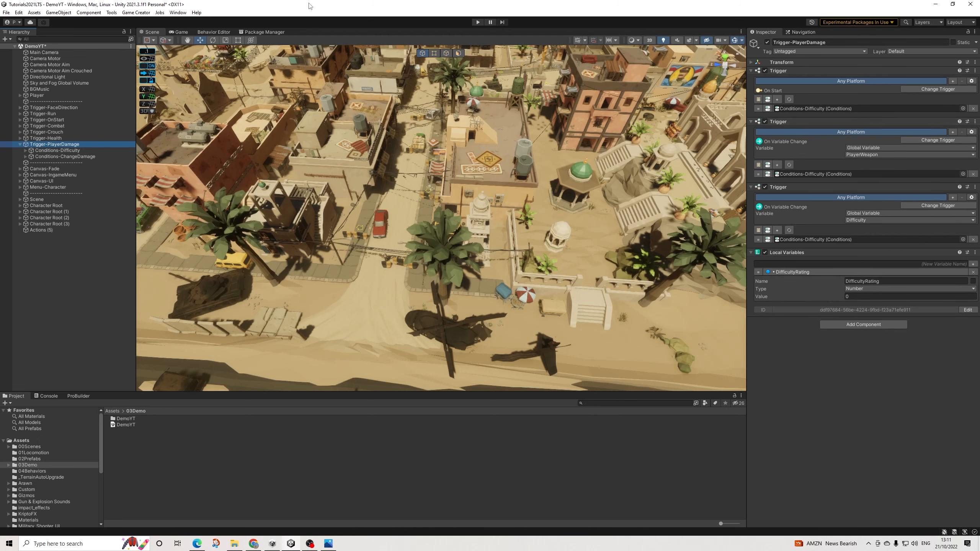
left_click(136, 12)
left_click(161, 58)
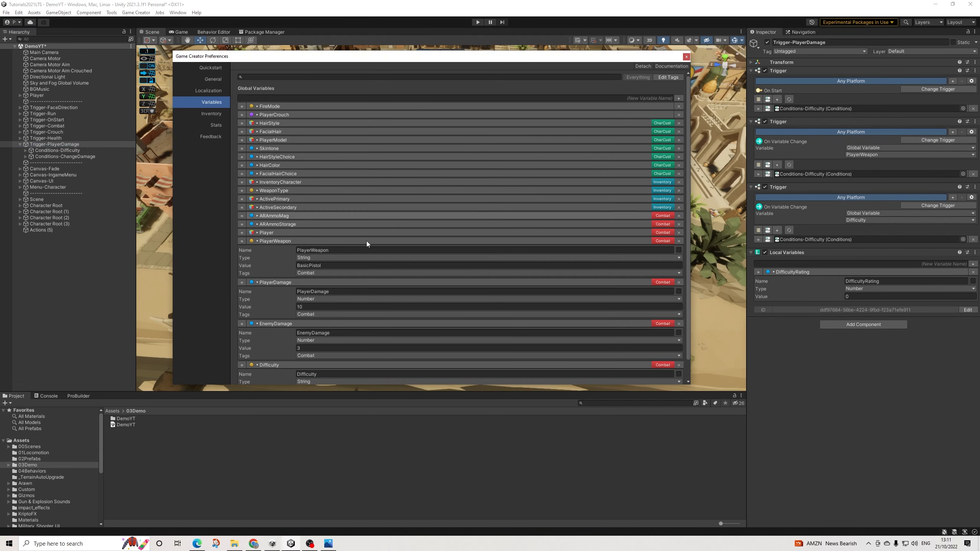
- Save the DemoYT scene and start play mode with the combat global variables in view
scroll(316, 307, "down", 1)
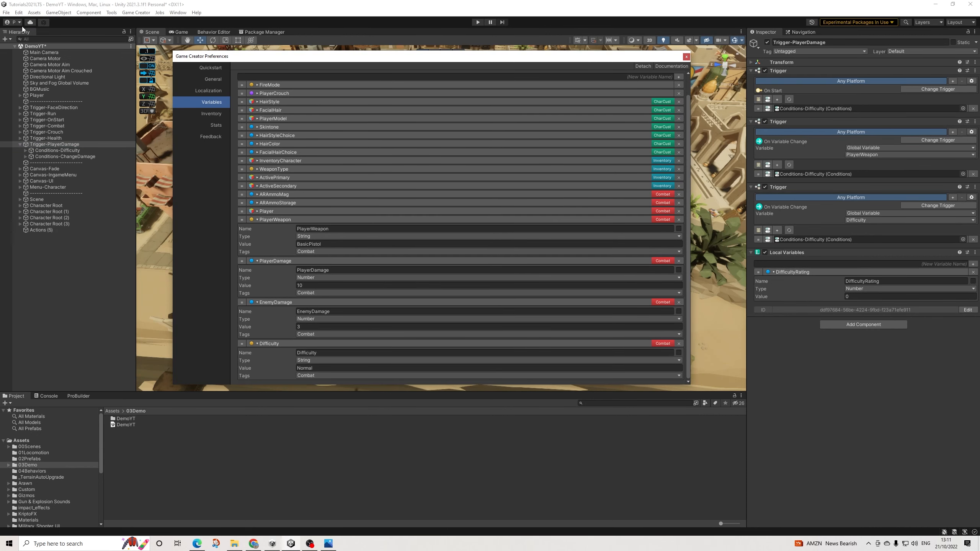
left_click(8, 13)
left_click(15, 50)
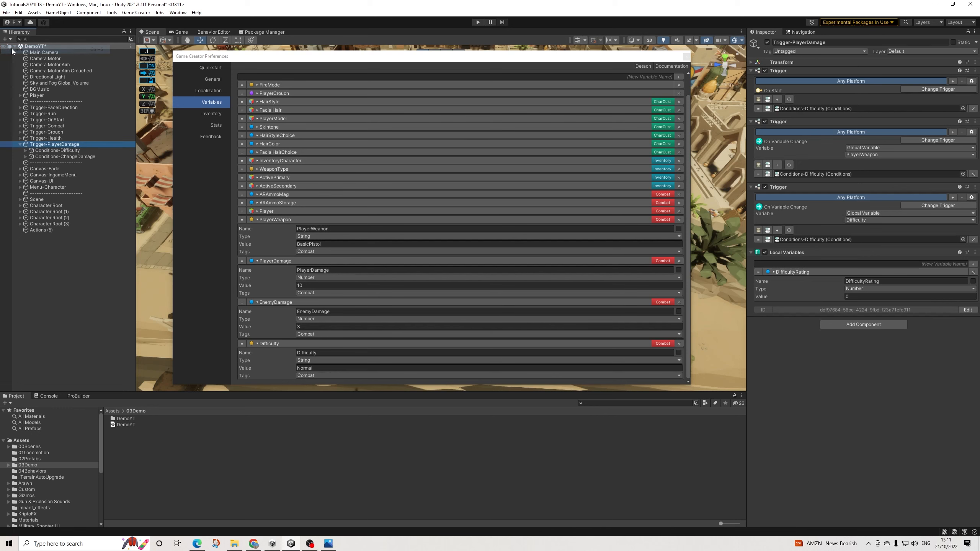
left_click(478, 22)
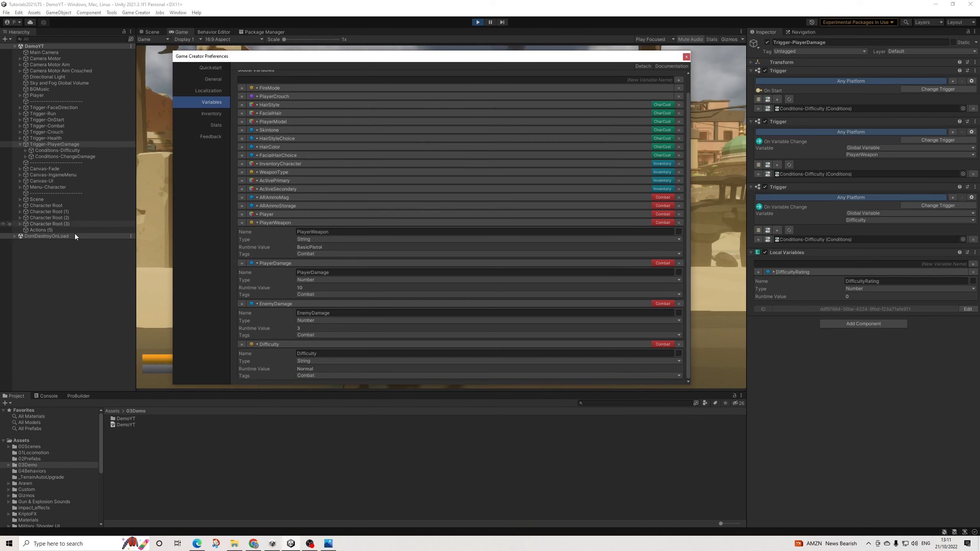
- Test PlayerDamage by running the Actions (5) assignments that set Difficulty to Easy, Normal and Hard, ending on Normal
left_click(52, 231)
scroll(836, 221, "down", 2)
scroll(836, 220, "up", 2)
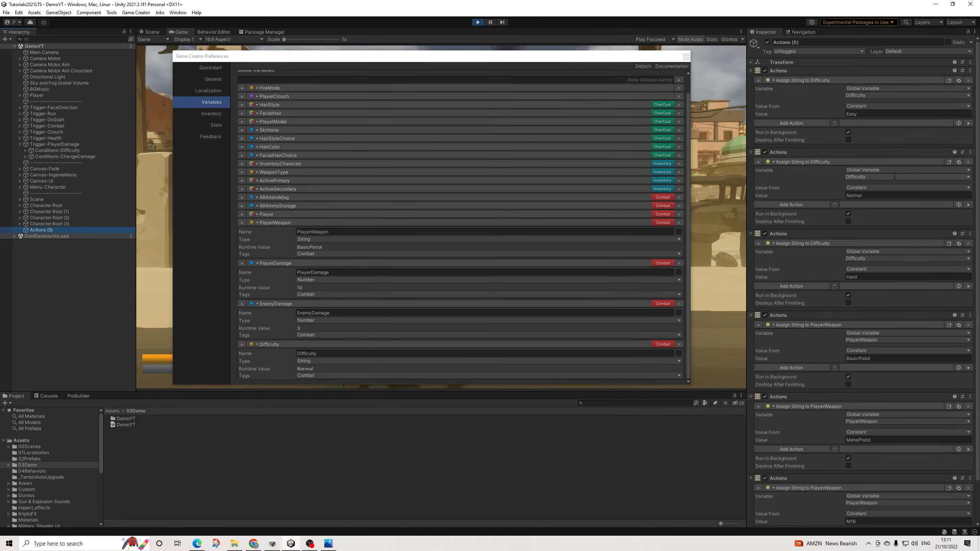
left_click(969, 123)
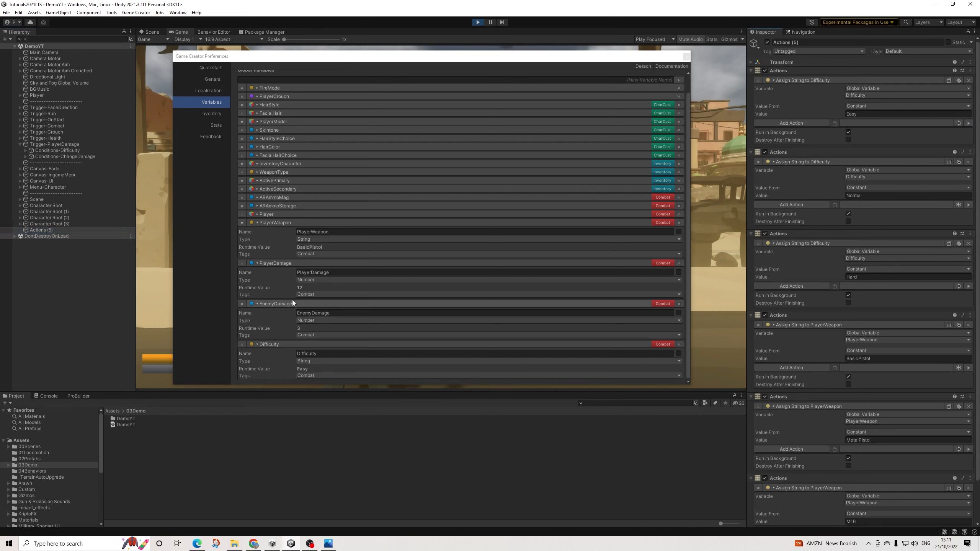
left_click(969, 205)
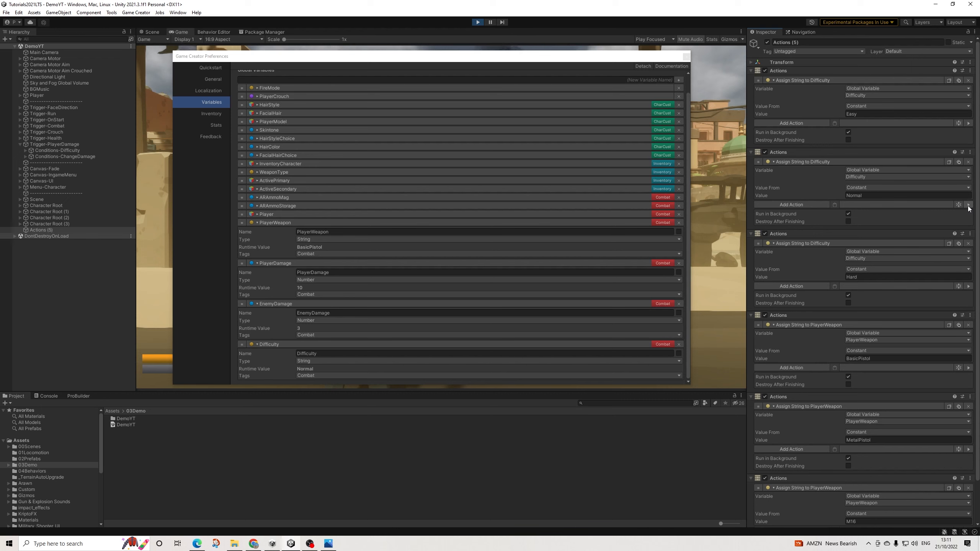
left_click(969, 286)
left_click(969, 205)
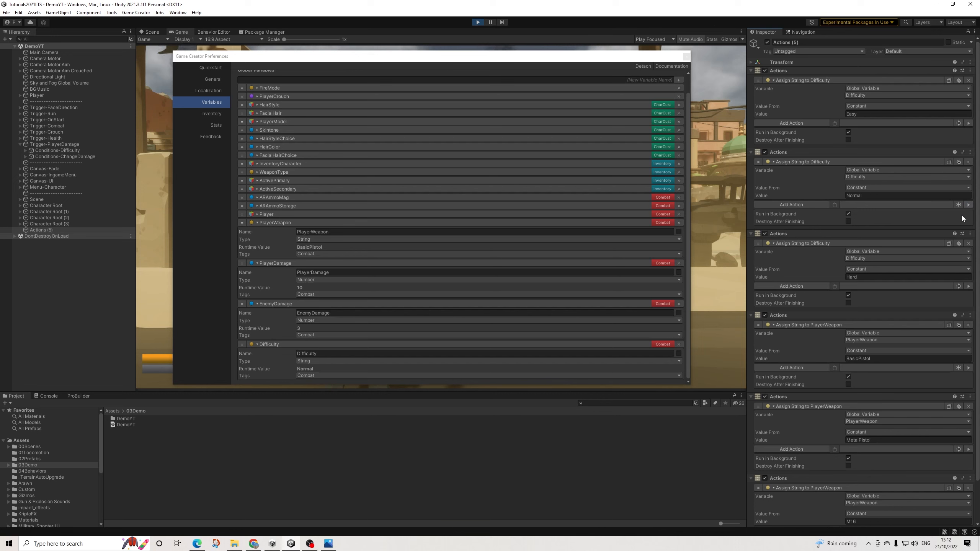
- Test PlayerDamage by running the PlayerWeapon assignments for MetalPistol and BasicPistol together with the Easy and Normal difficulty assignments
left_click(969, 449)
left_click(969, 368)
left_click(970, 449)
left_click(969, 449)
left_click(969, 124)
left_click(969, 205)
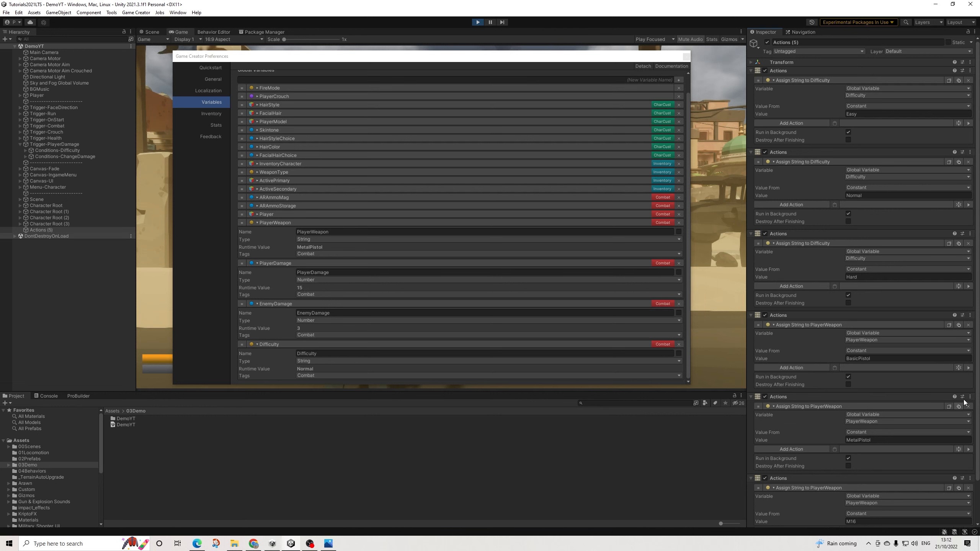
left_click(969, 368)
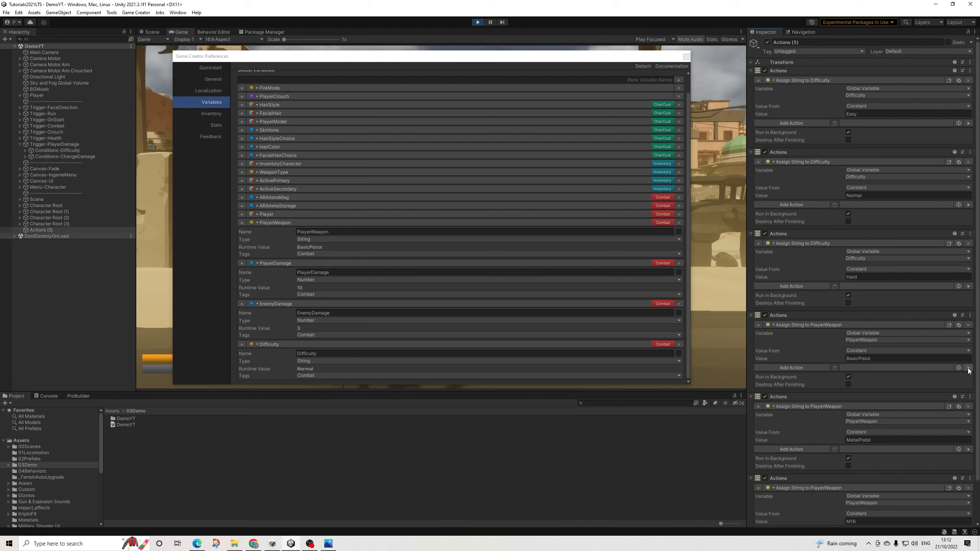
left_click(968, 123)
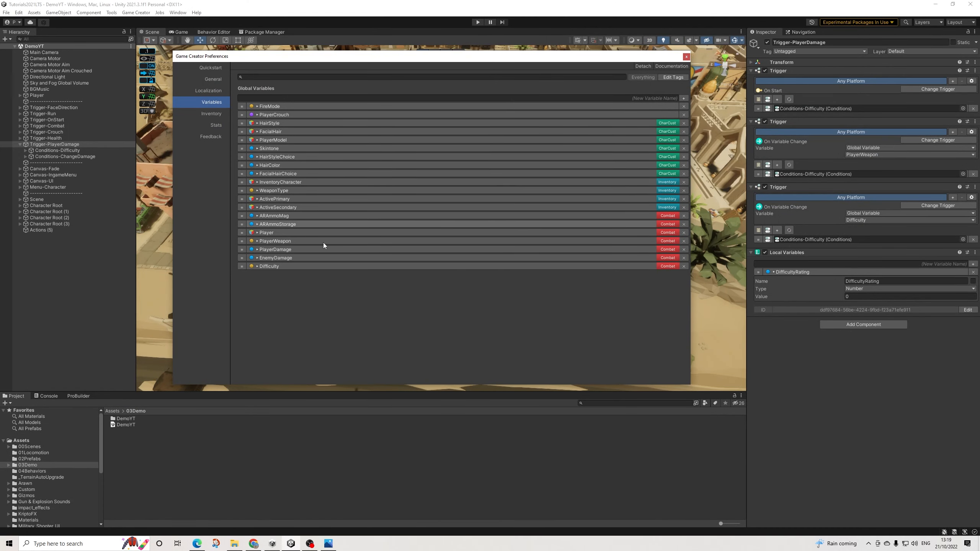
- In Conditions-Difficulty's Easy clause, duplicate the Assign Number to DifficultyRating action and make the duplicate set global variable EnemyDamage to 2.5
left_click(291, 257)
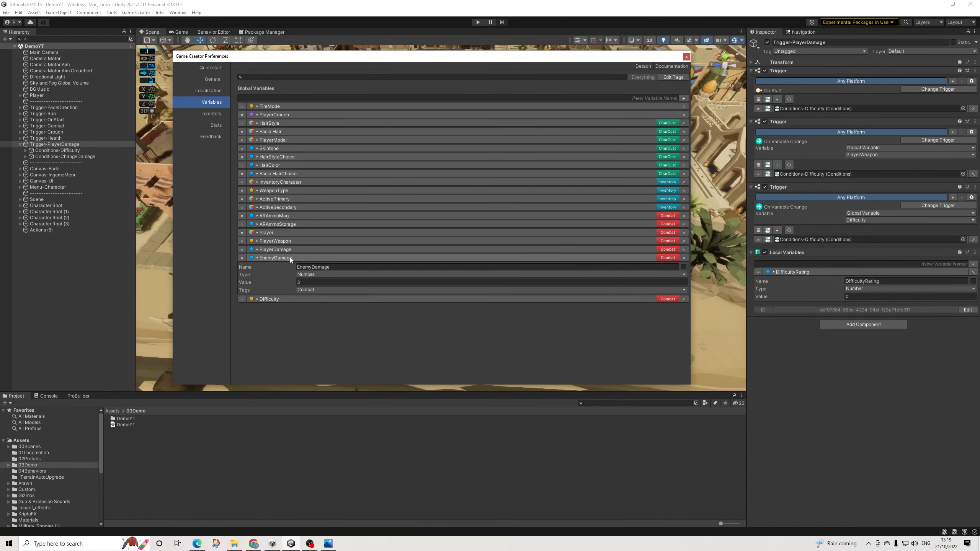
left_click(264, 257)
left_click(62, 150)
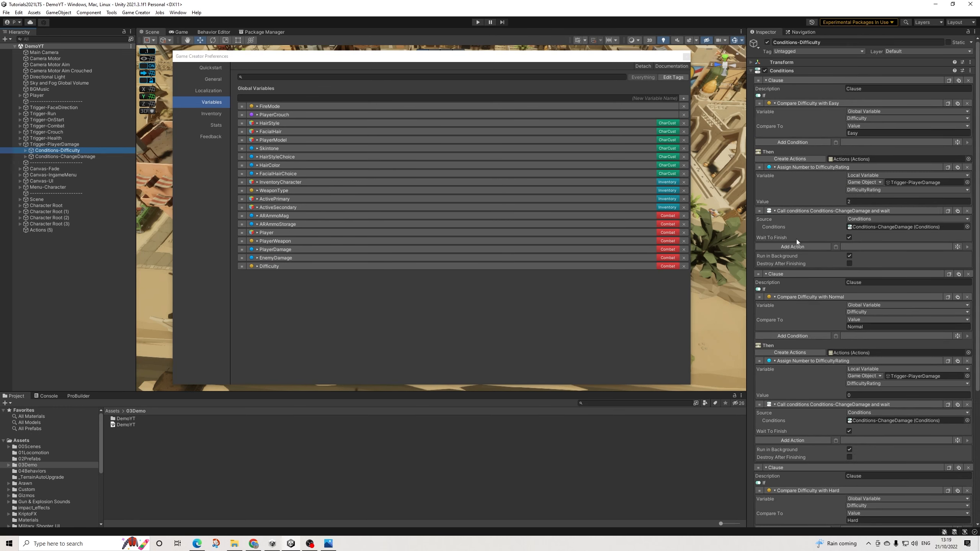
left_click(958, 167)
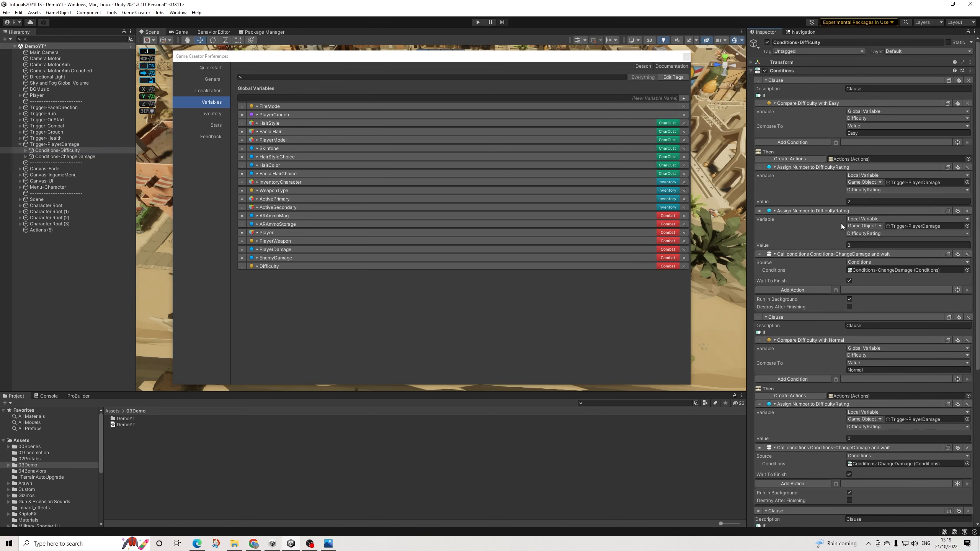
left_click(864, 226)
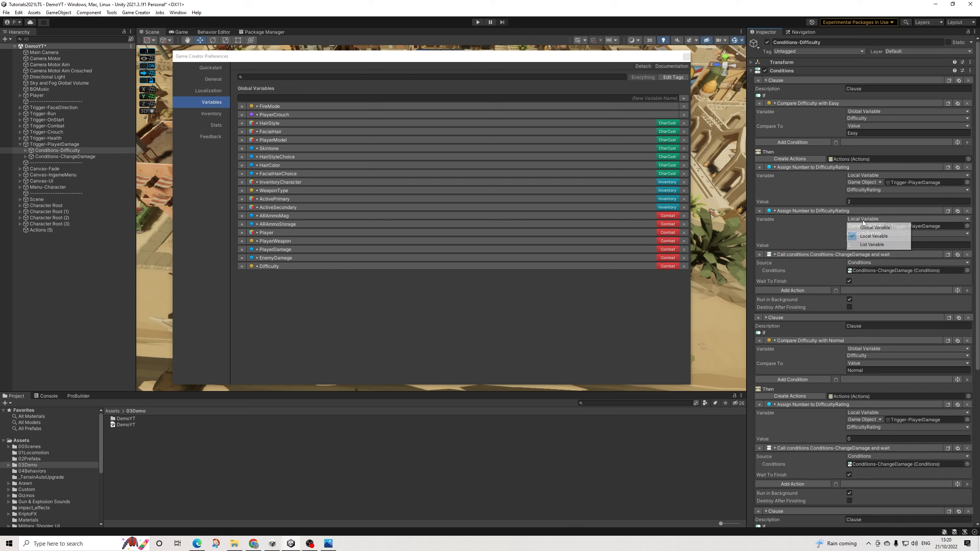
left_click(866, 228)
left_click(864, 227)
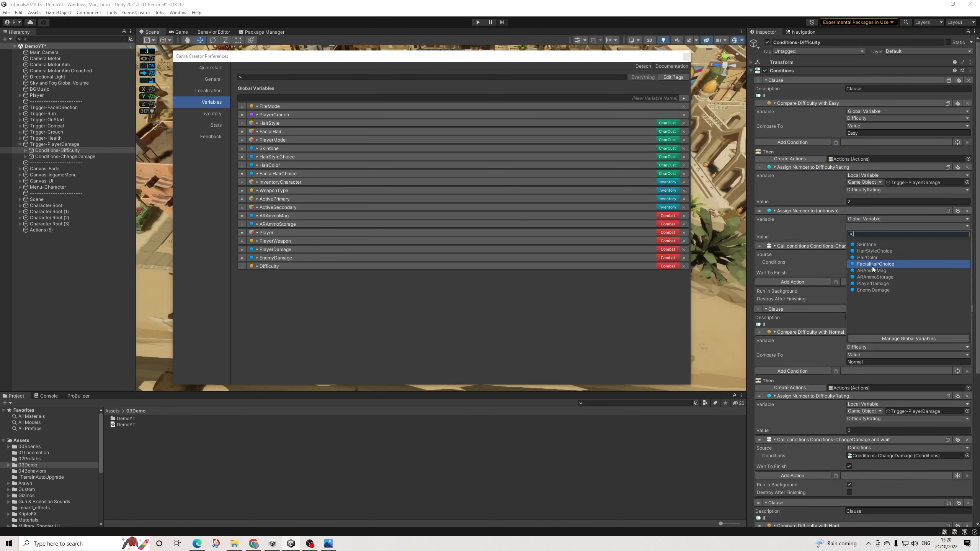
left_click(875, 289)
left_click(864, 236)
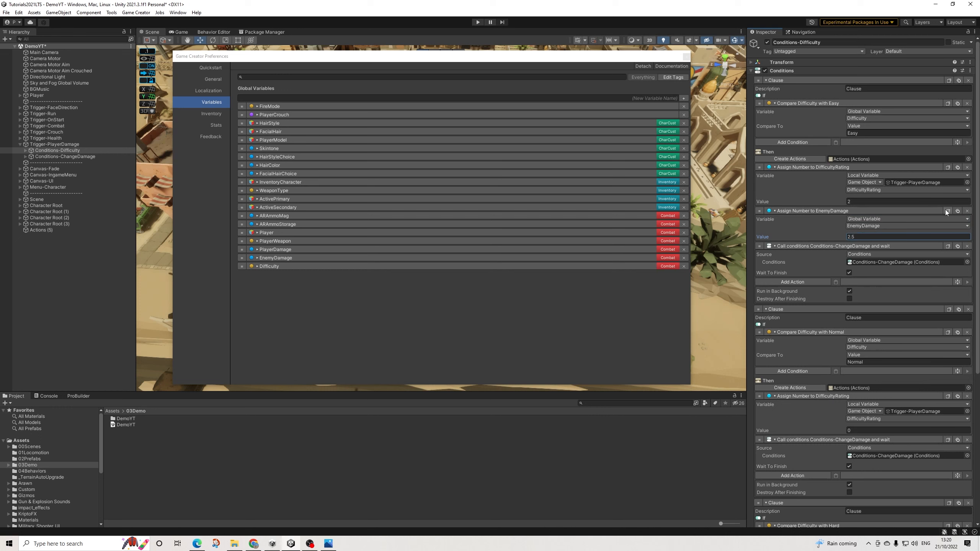
- Copy the EnemyDamage assignment into the Normal clause, set its value to 3, and place it before the Conditions-ChangeDamage call
scroll(859, 286, "down", 2)
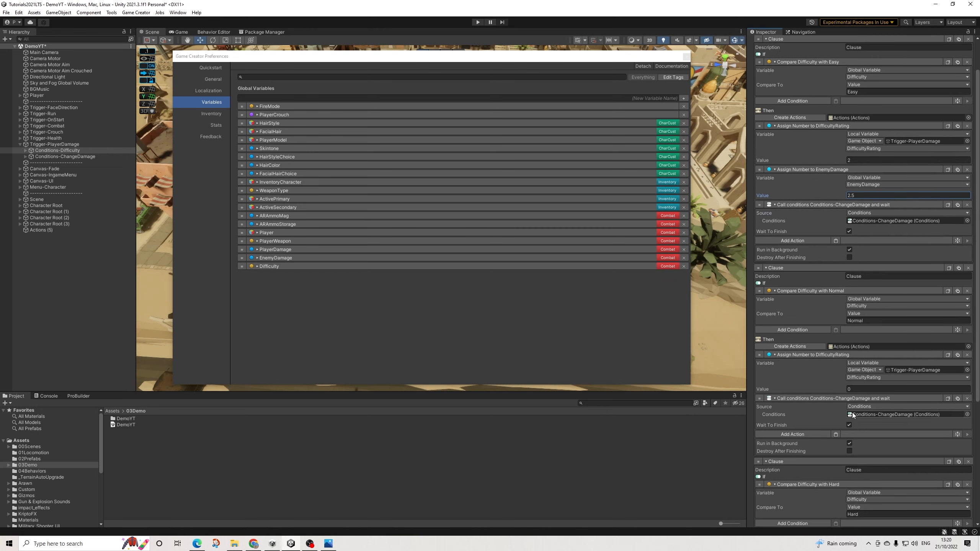
scroll(837, 414, "down", 1)
left_click(836, 414)
left_click(864, 441)
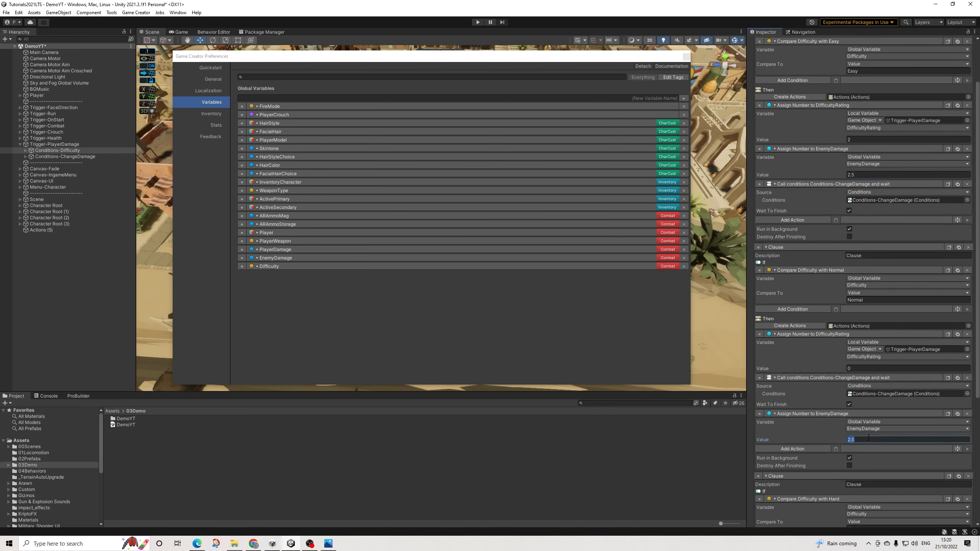
type("3")
left_click_drag(758, 381, 760, 444)
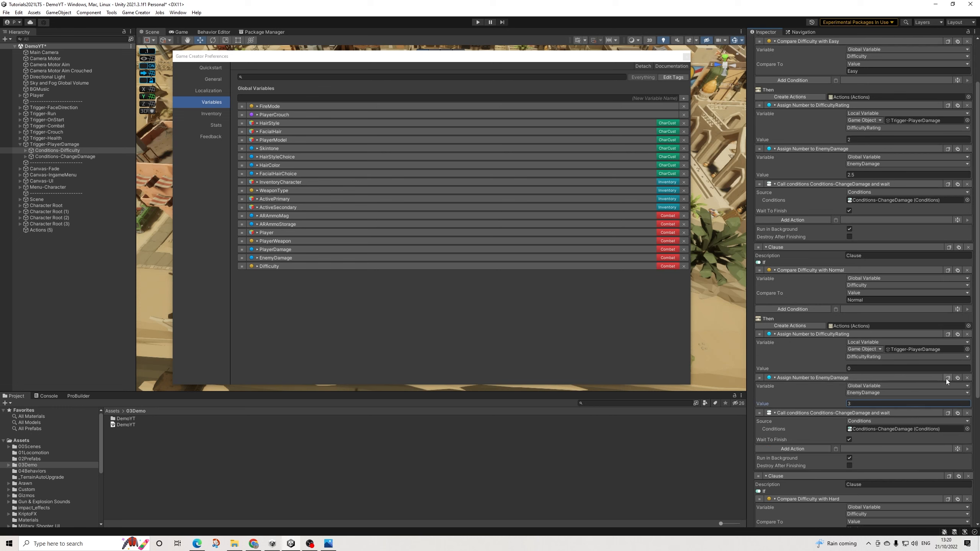
- Add the EnemyDamage assignment to the Hard clause with value 3.5, placed before the Conditions-ChangeDamage call
scroll(909, 385, "down", 3)
scroll(910, 386, "down", 4)
left_click(837, 452)
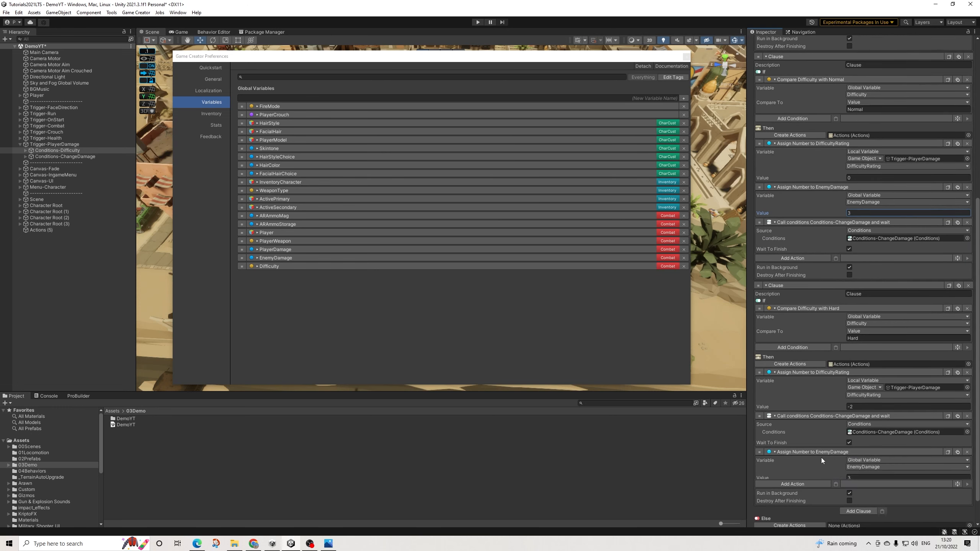
left_click(858, 478)
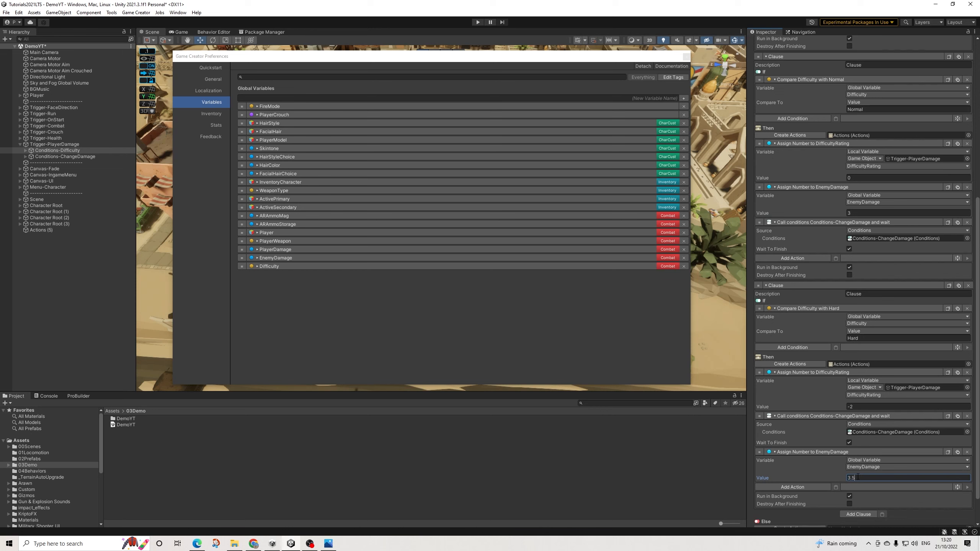
left_click_drag(759, 452, 765, 427)
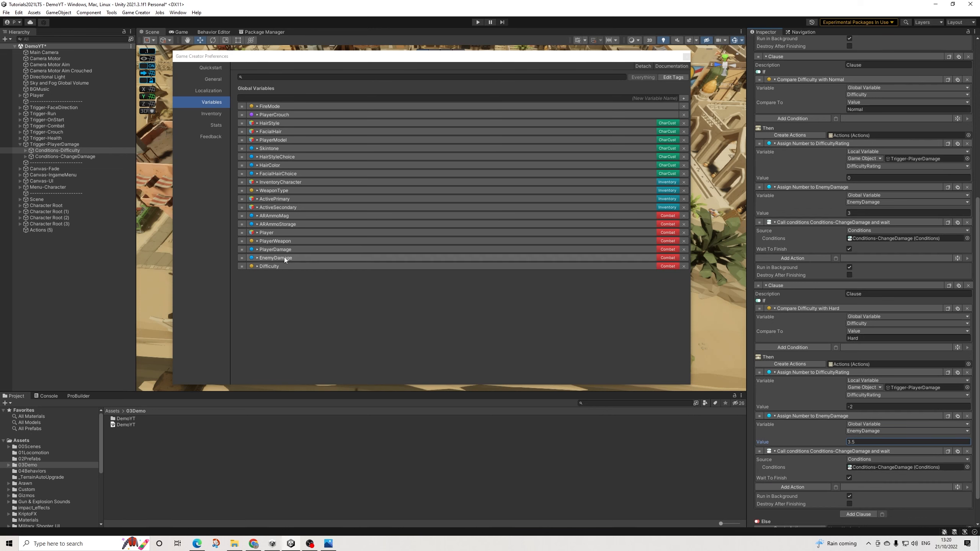
- Save the scene after checking the Difficulty global variable, and close the Game Creator preferences
left_click(272, 267)
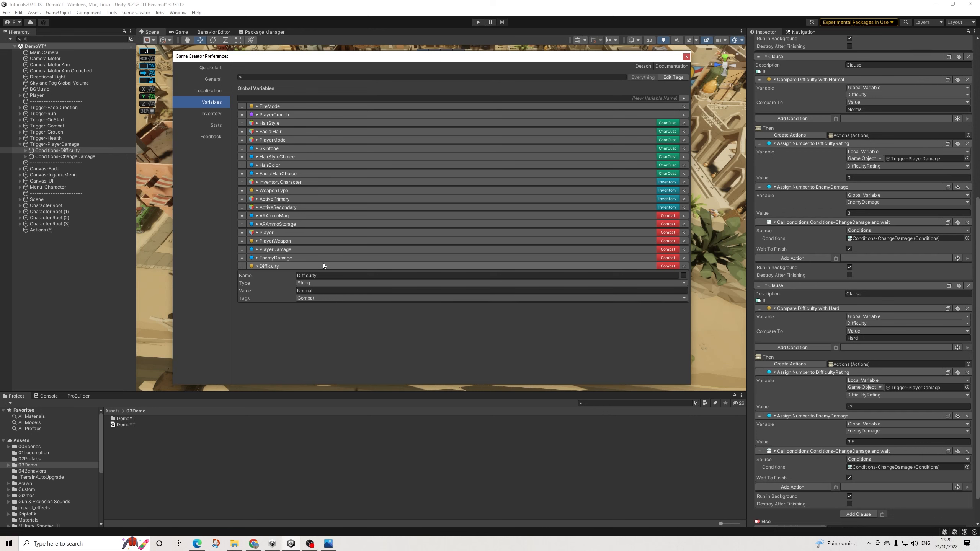
left_click(6, 12)
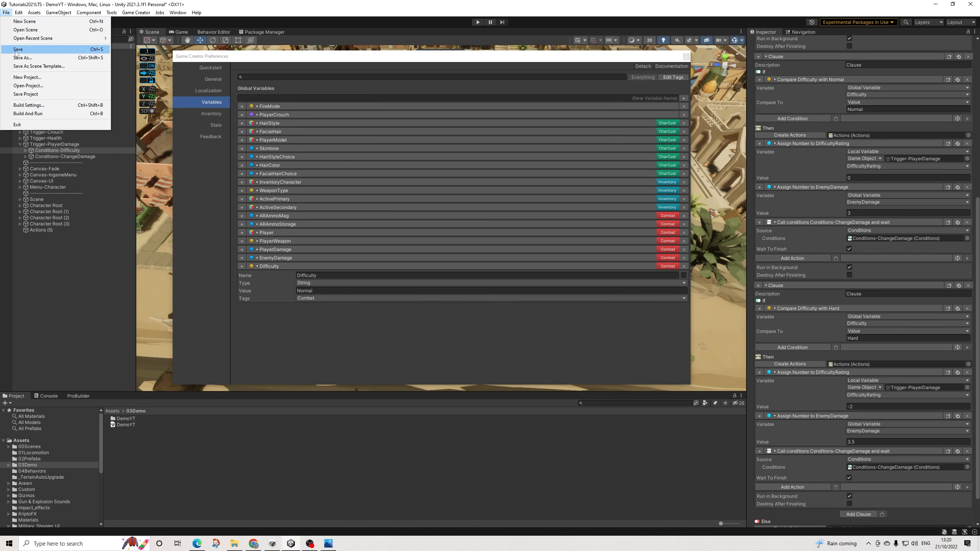
left_click(15, 51)
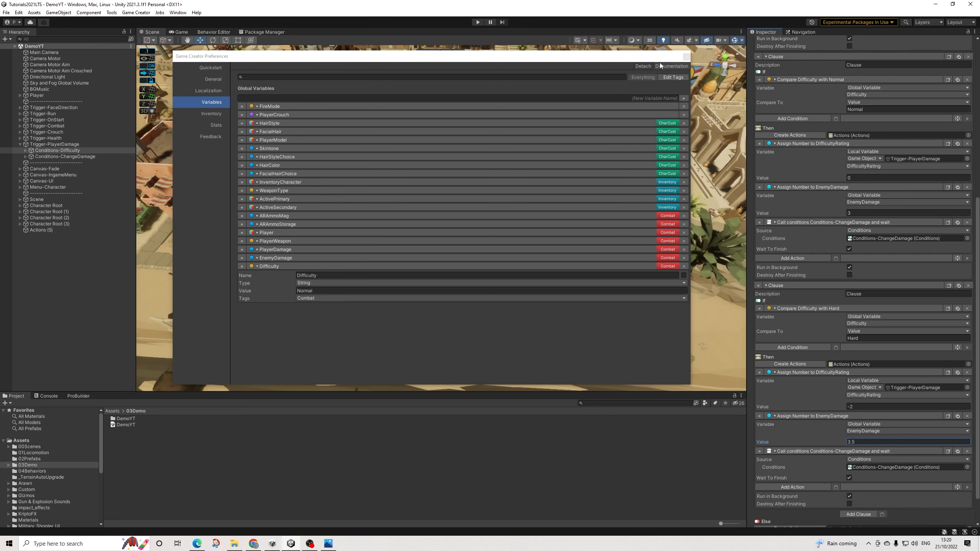
left_click(686, 57)
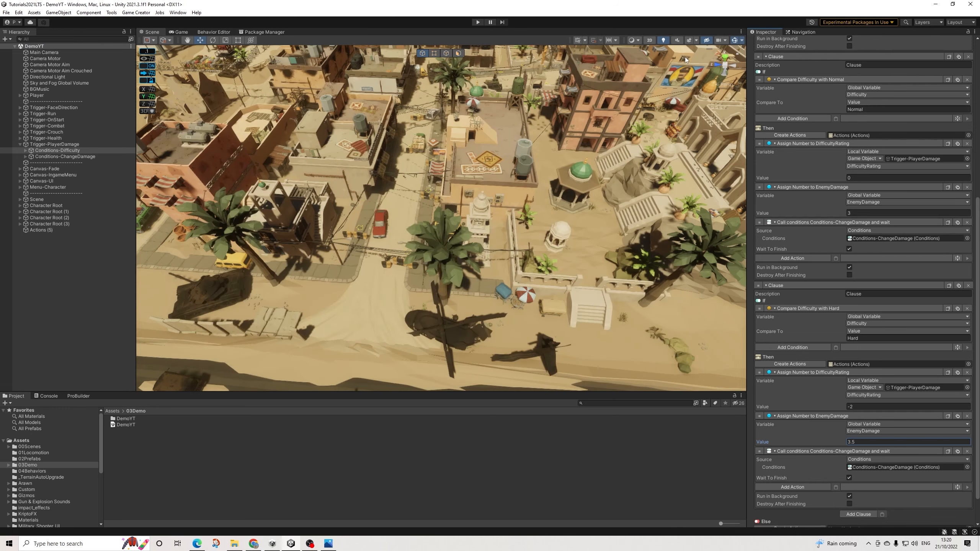
- Open the 00MainMenu scene from the 00Scenes folder and expand Canvas down to the children of Panel-Settings
left_click(31, 447)
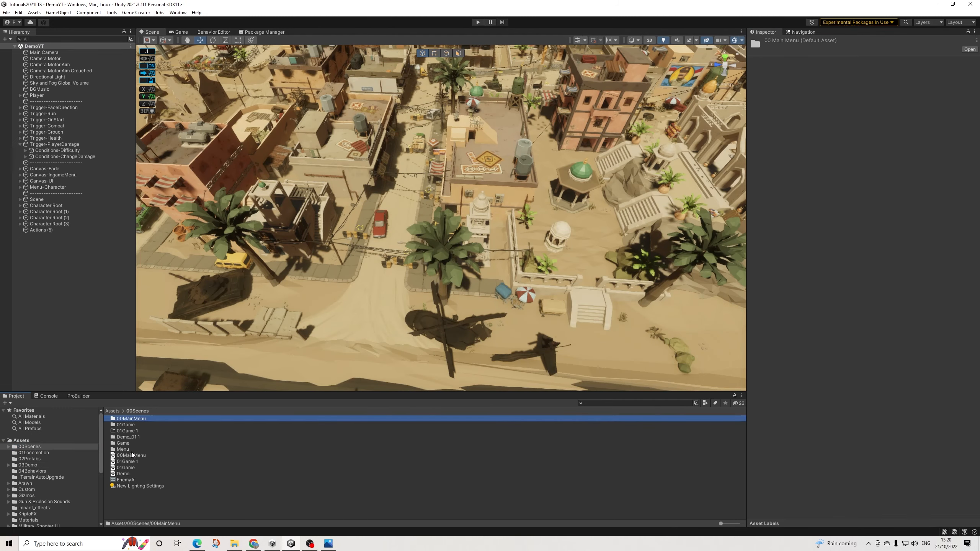
left_click(131, 455)
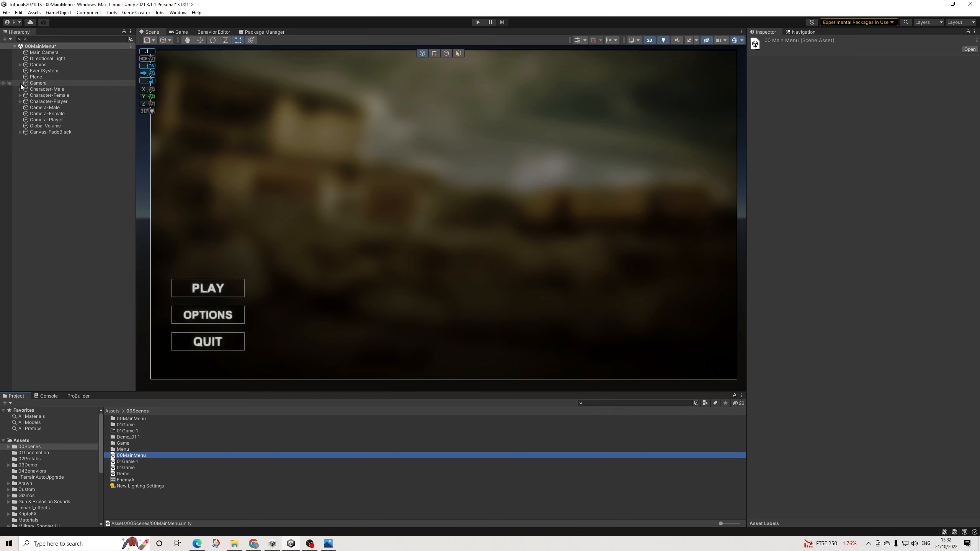
left_click(20, 64)
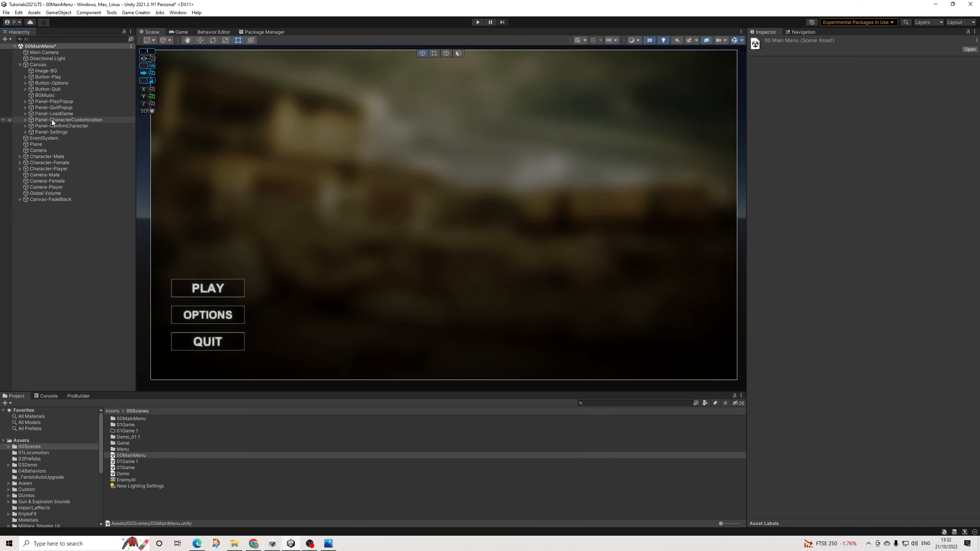
left_click(26, 132)
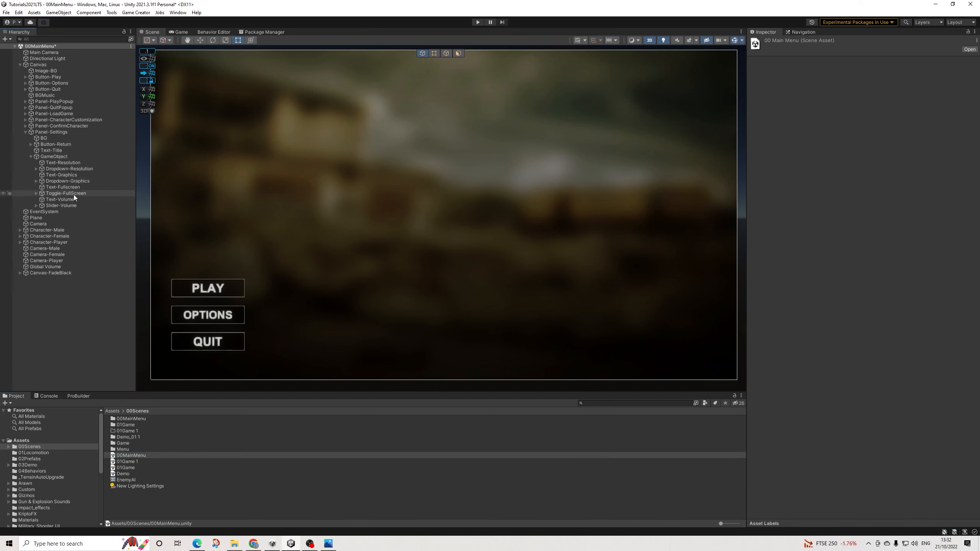
- Set Panel-Settings' Canvas Group alpha to 1 and enable Interactable and Blocks Raycasts
left_click(54, 132)
left_click(873, 265)
type("1")
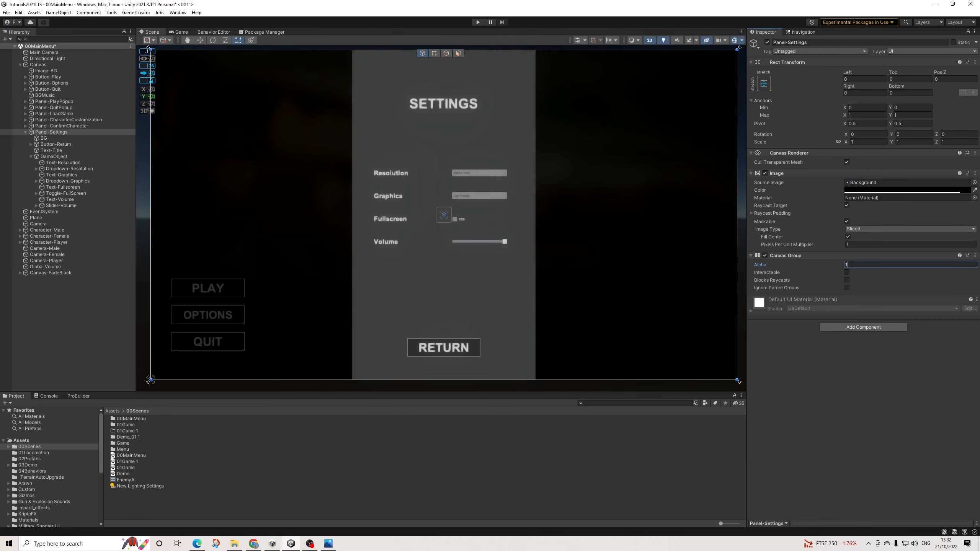
left_click(845, 272)
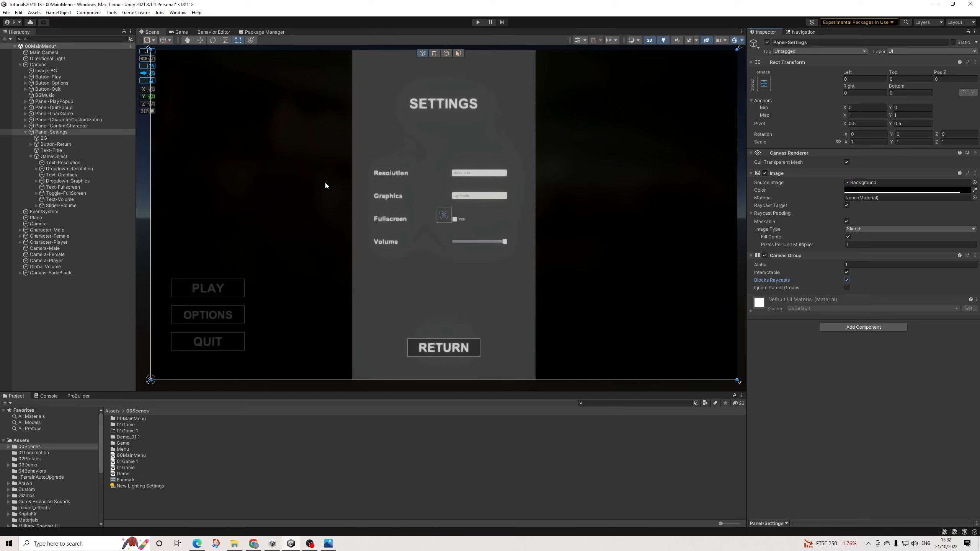
- Add a Game Creator UI Button to the main menu's canvas
right_click(54, 155)
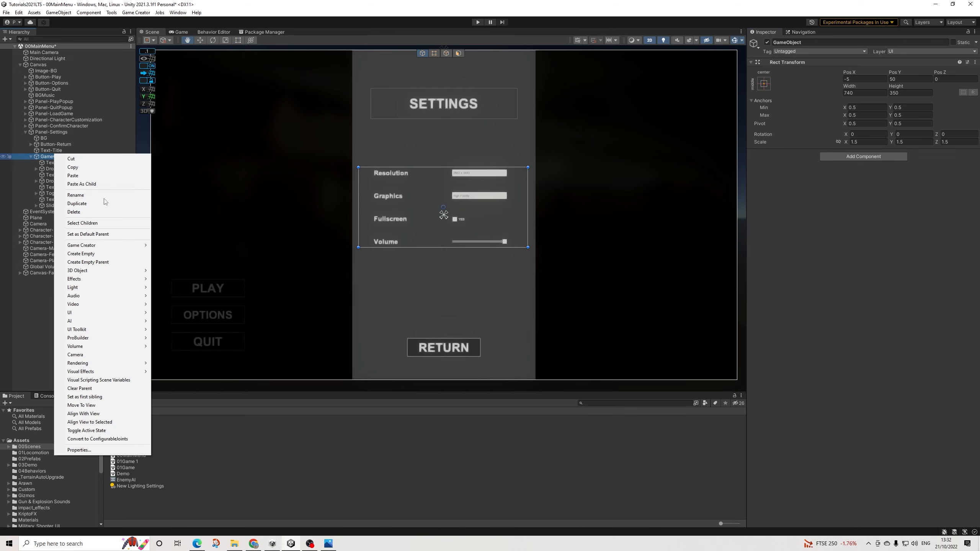
mouse_move(128, 245)
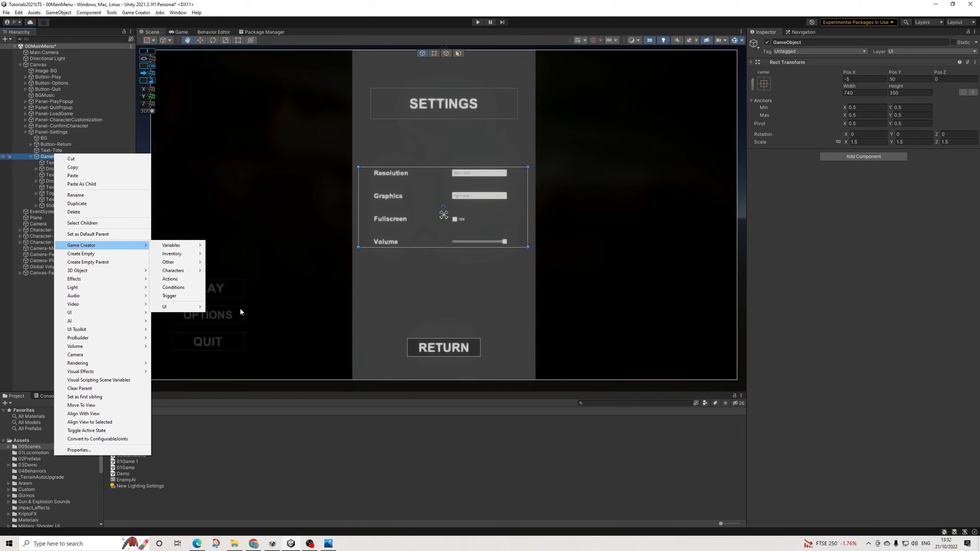
mouse_move(181, 306)
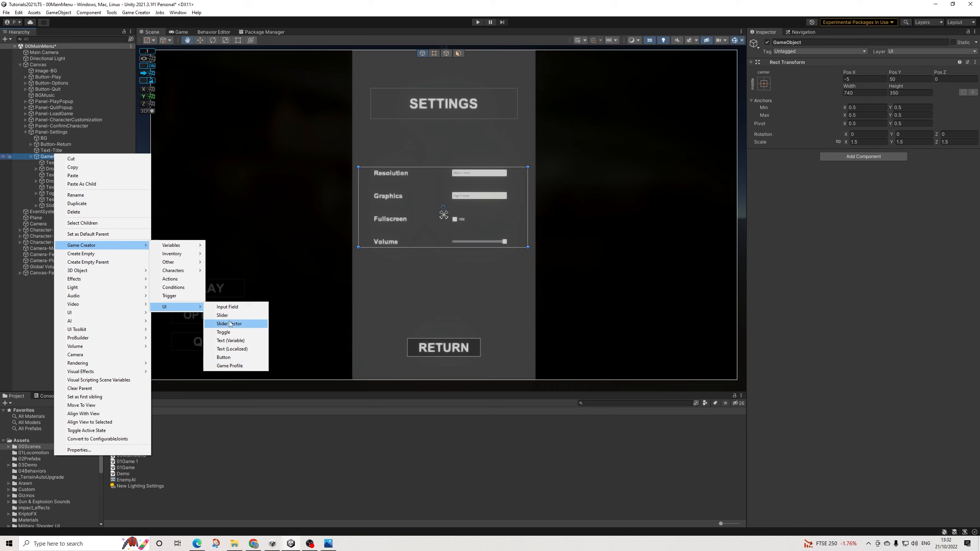
left_click(227, 359)
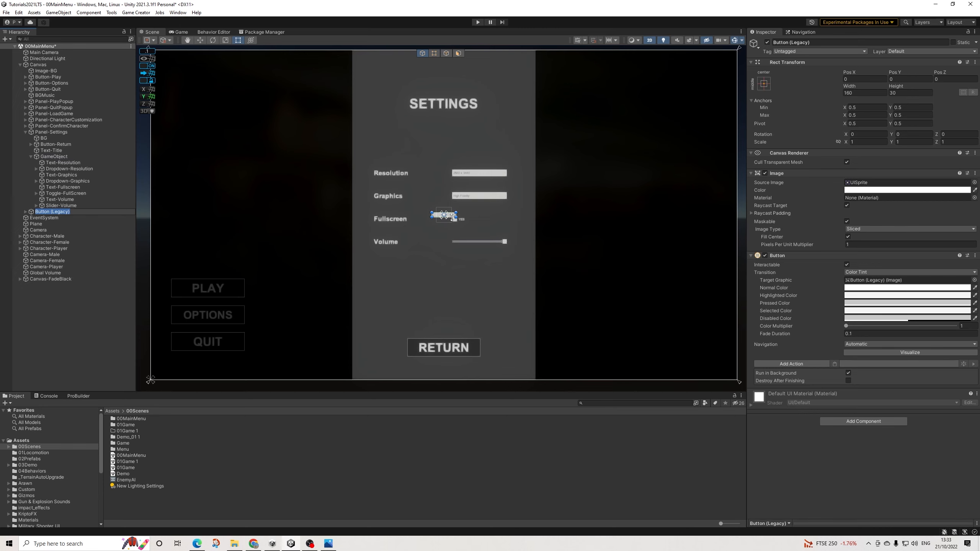
- Move the new button below the Volume slider and set its height to 40
scroll(456, 215, "up", 2)
scroll(454, 215, "up", 2)
left_click_drag(453, 218, 491, 298)
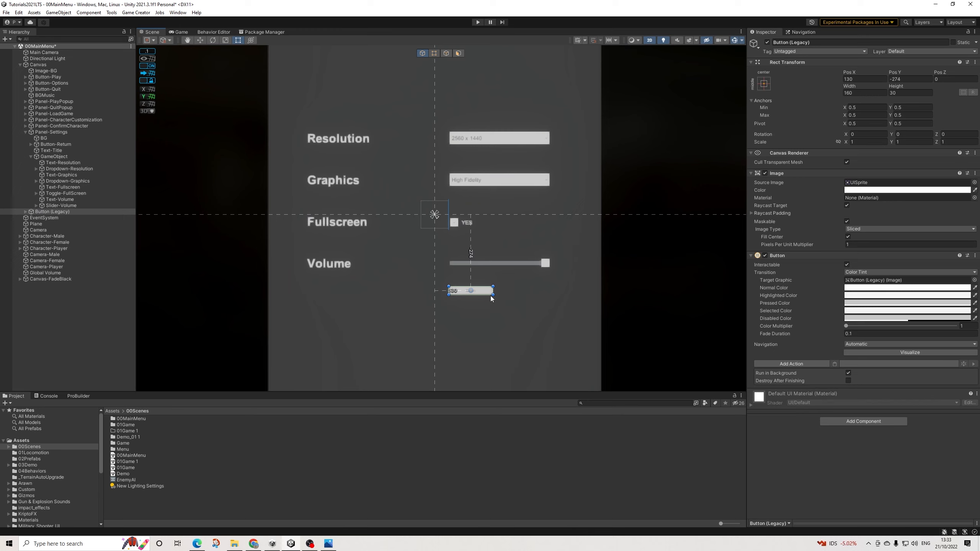
left_click_drag(491, 296, 492, 300)
left_click(928, 93)
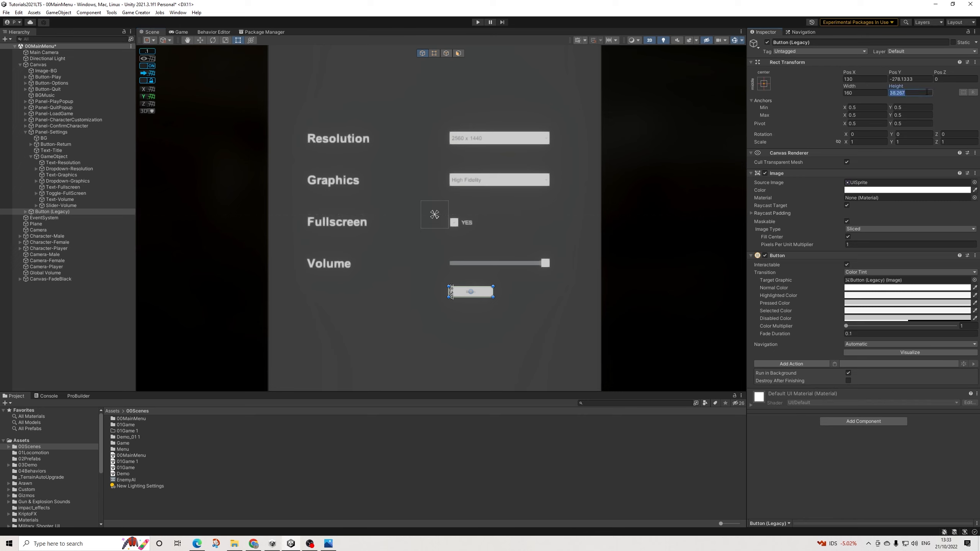
type("40")
- Expand the new button and select its text child object
left_click(37, 205)
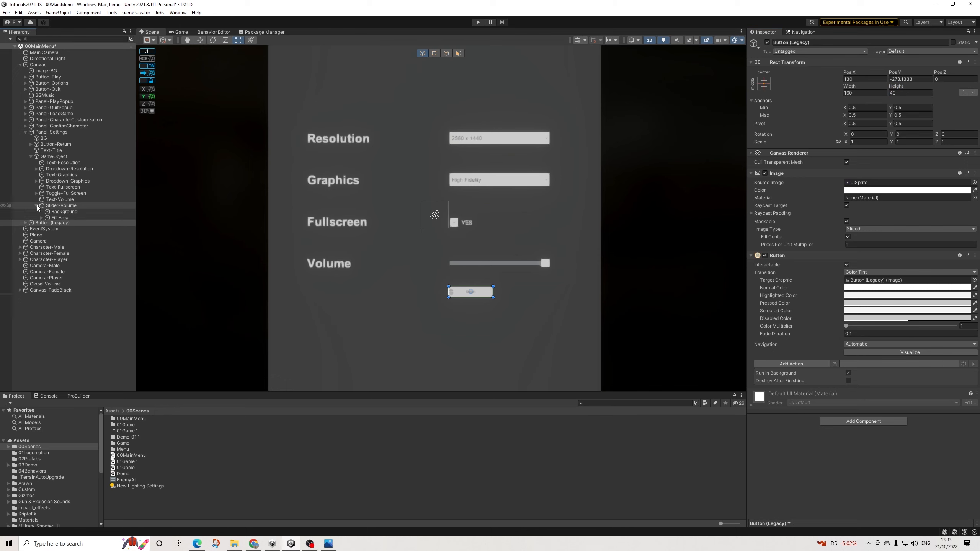
left_click(37, 206)
left_click(25, 212)
left_click(49, 218)
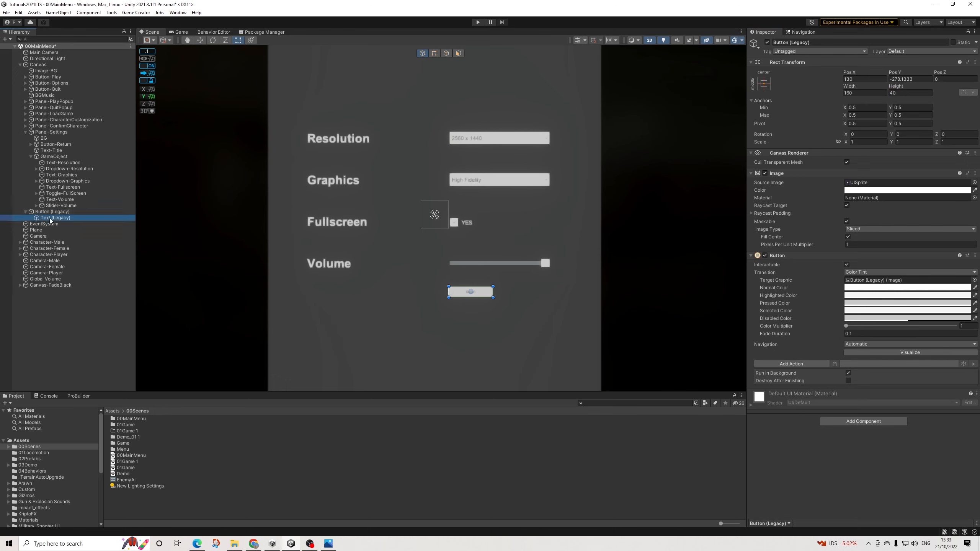
left_click(815, 42)
type("Easy")
key("Return")
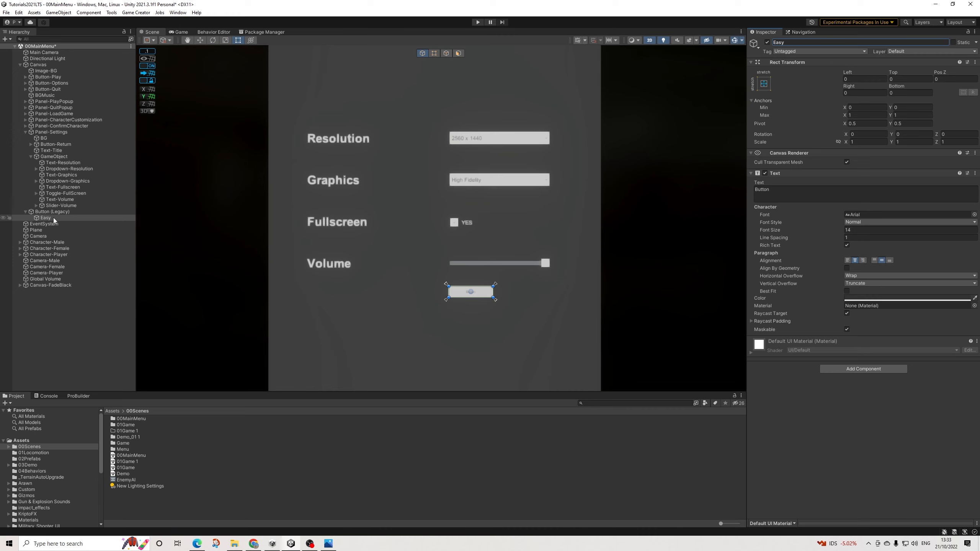
key("ctrl+z")
- Set the button's label text to "Easy" with a font size of 30
left_click(789, 191)
type("EA")
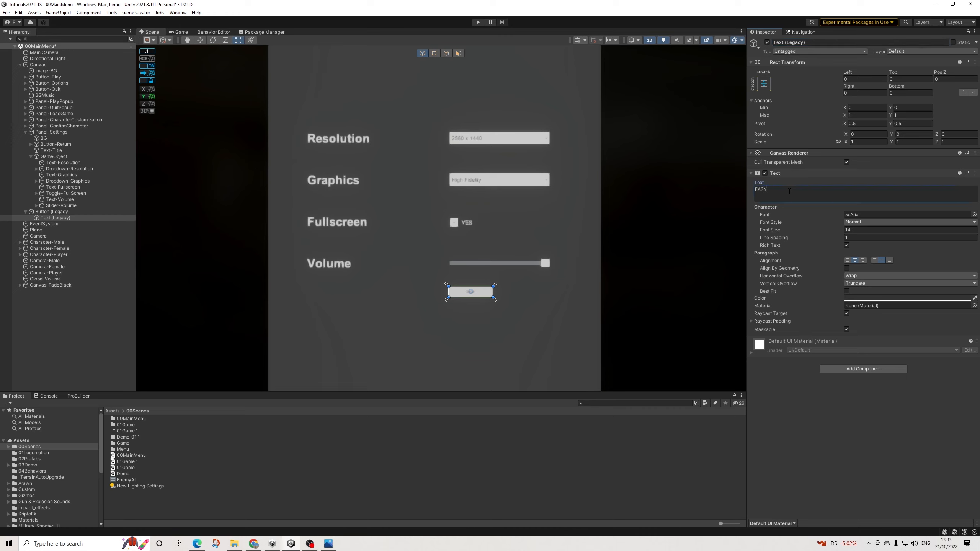
type("SY")
key("ctrl+a")
type("Easy")
left_click_drag(834, 230, 844, 233)
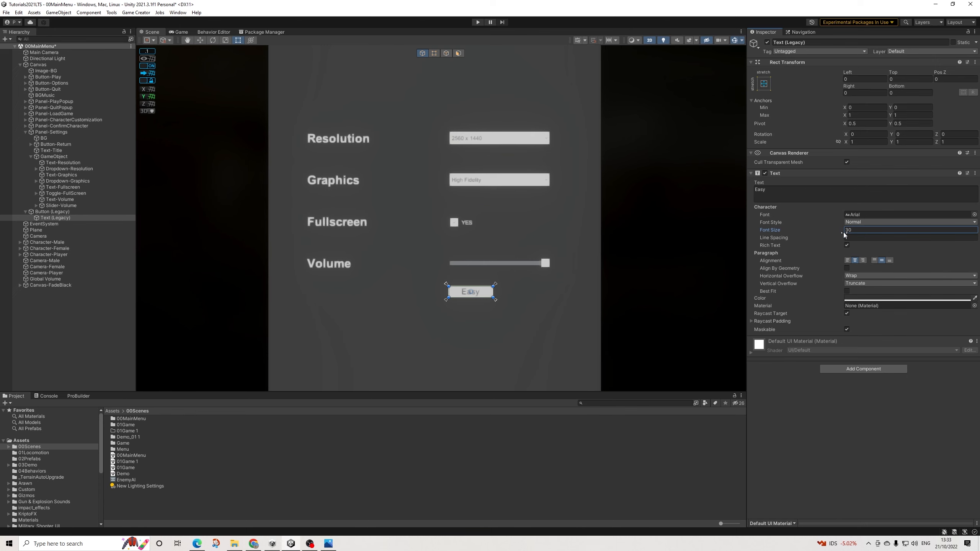
- Check how the Easy button looks in the Game view and return to the Scene view
left_click(56, 212)
left_click(52, 218)
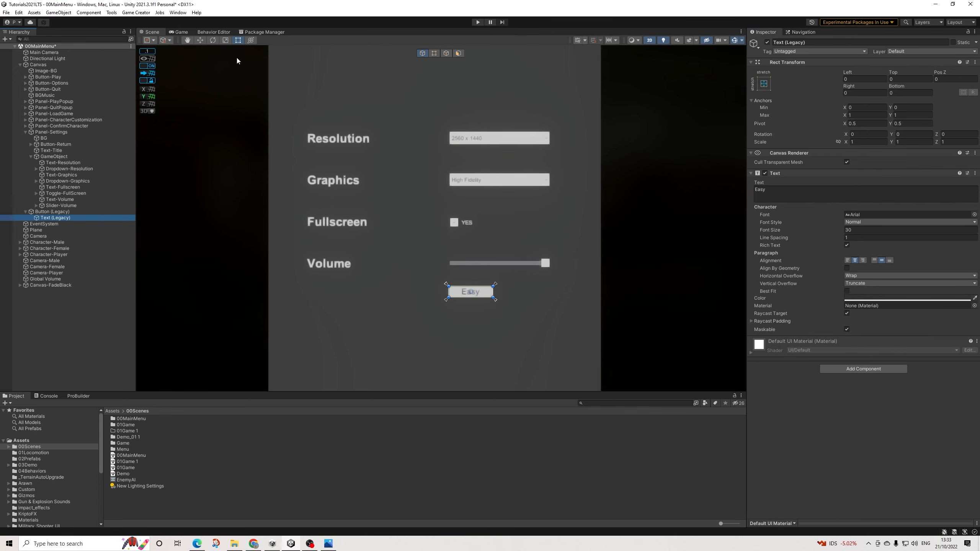
left_click(181, 33)
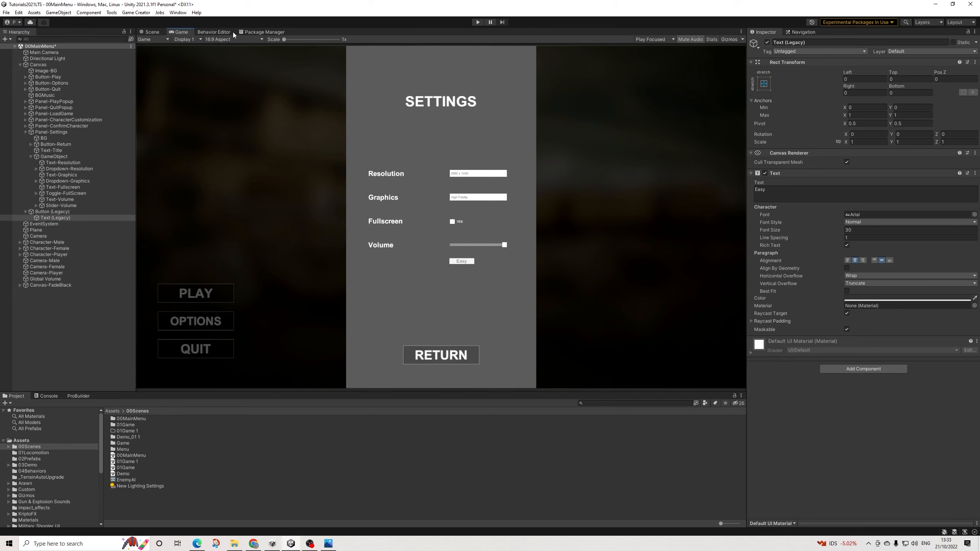
left_click(158, 32)
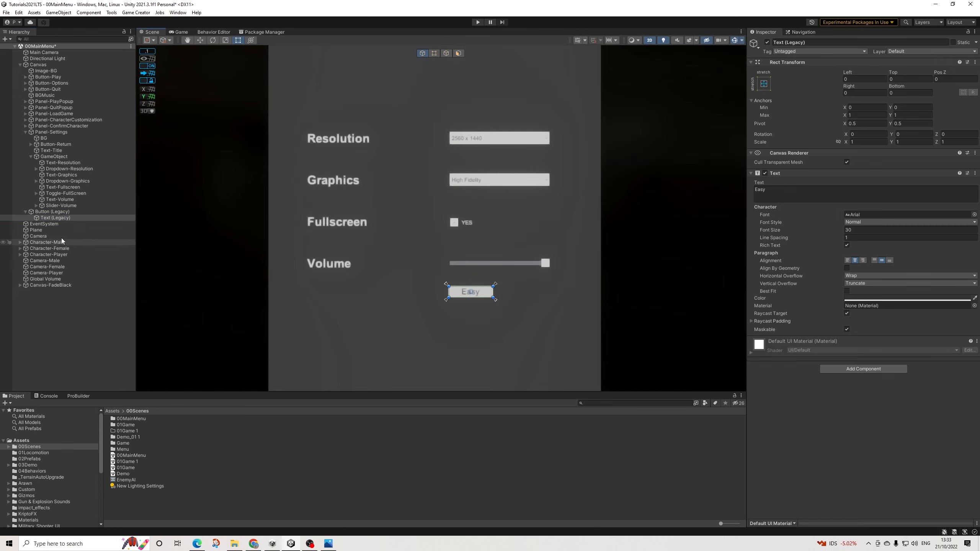
- Set the Easy button's height to 50
left_click(57, 213)
left_click(903, 93)
type("50")
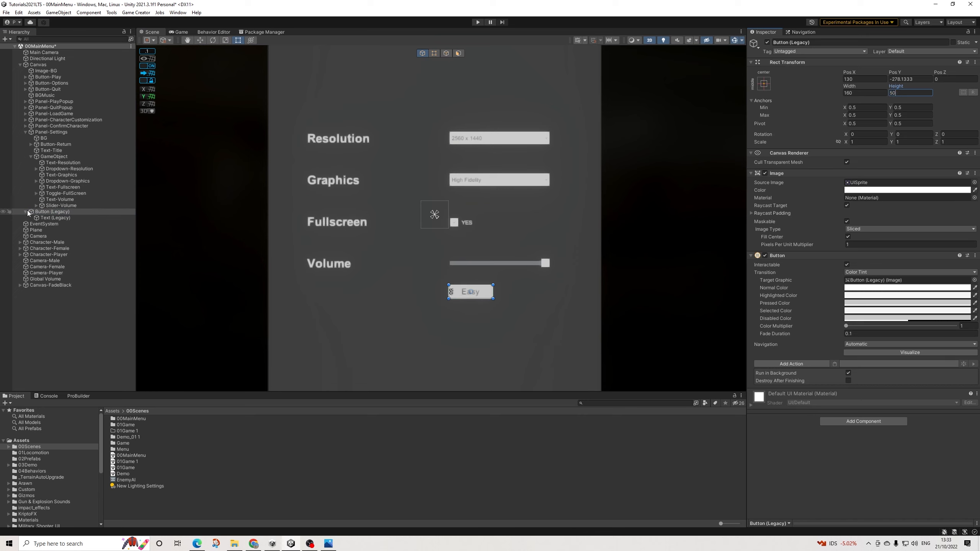
- Add a Variable String action to the Easy button that assigns the constant "Easy" to the global variable Difficulty
left_click(796, 363)
type("strin")
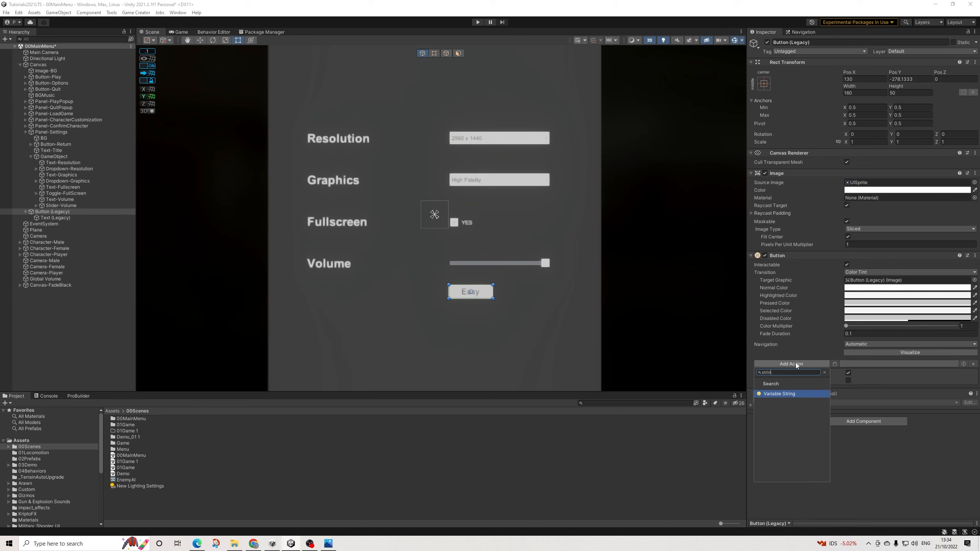
key("Return")
left_click(864, 379)
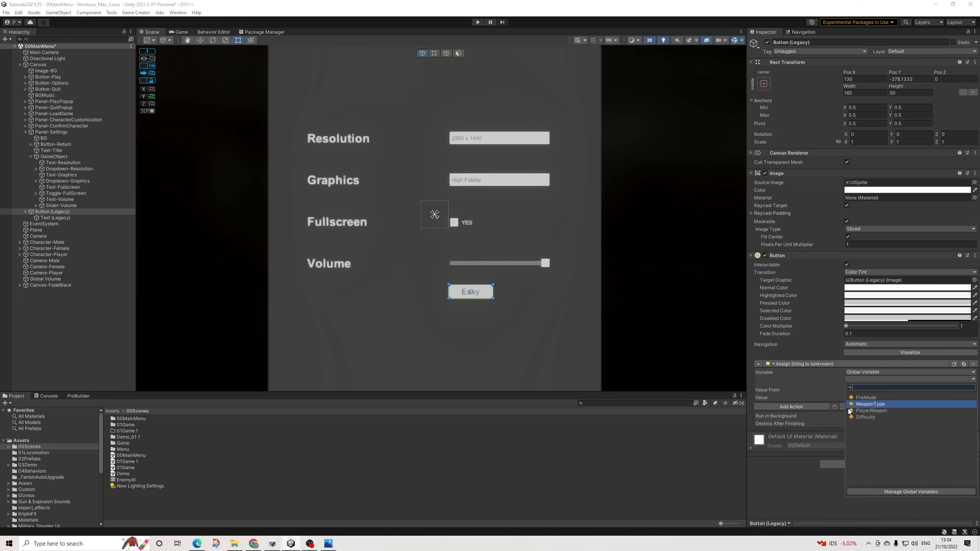
left_click(876, 418)
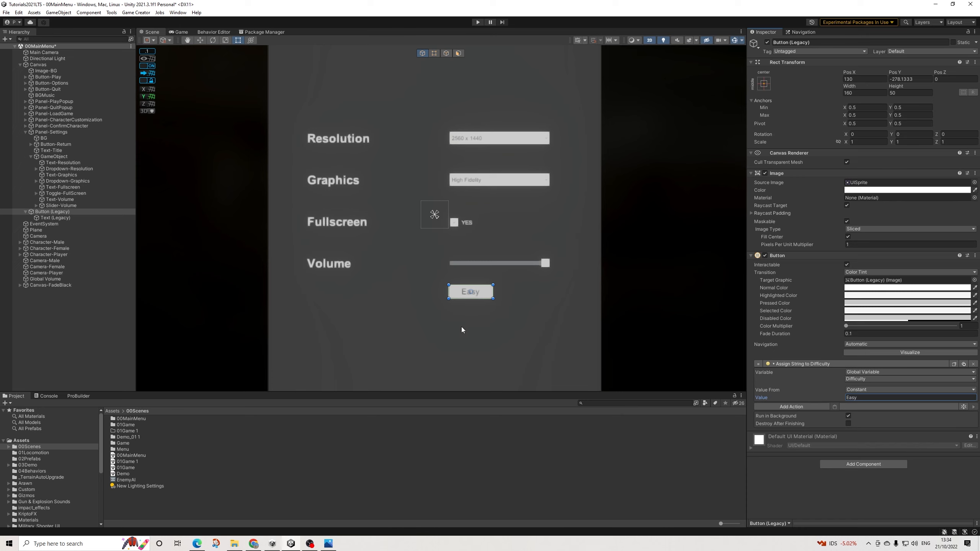
- Duplicate the Easy button and set the copy's Difficulty assignment to "Normal"
left_click(26, 212)
left_click(47, 213)
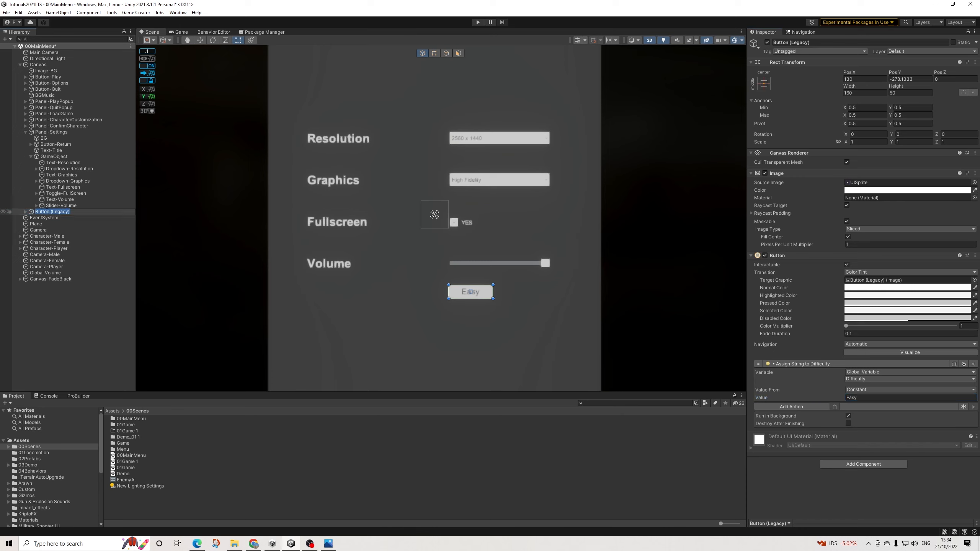
key("ctrl+d")
left_click(865, 398)
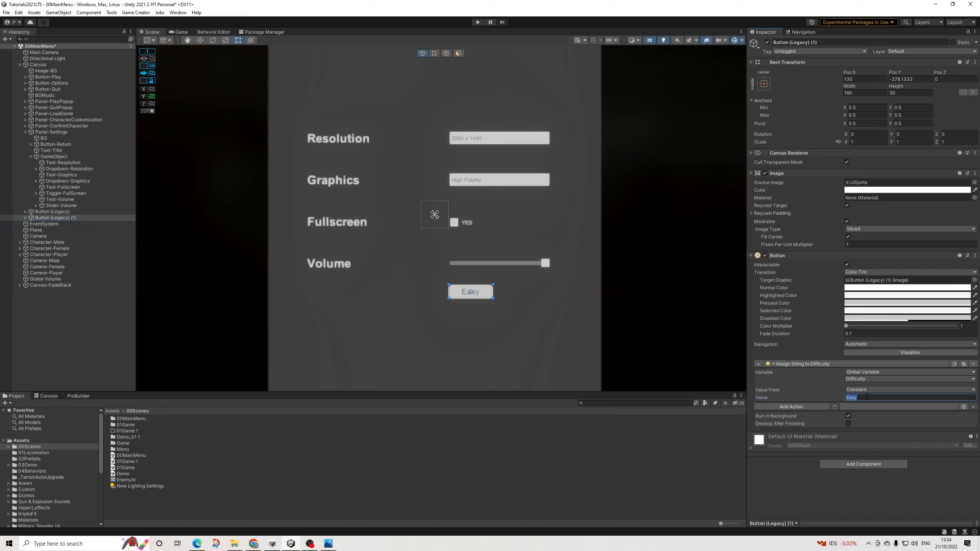
type("Normal")
- Duplicate the second button and set the new copy's Difficulty assignment to "Hard"
left_click(80, 217)
key("ctrl+d")
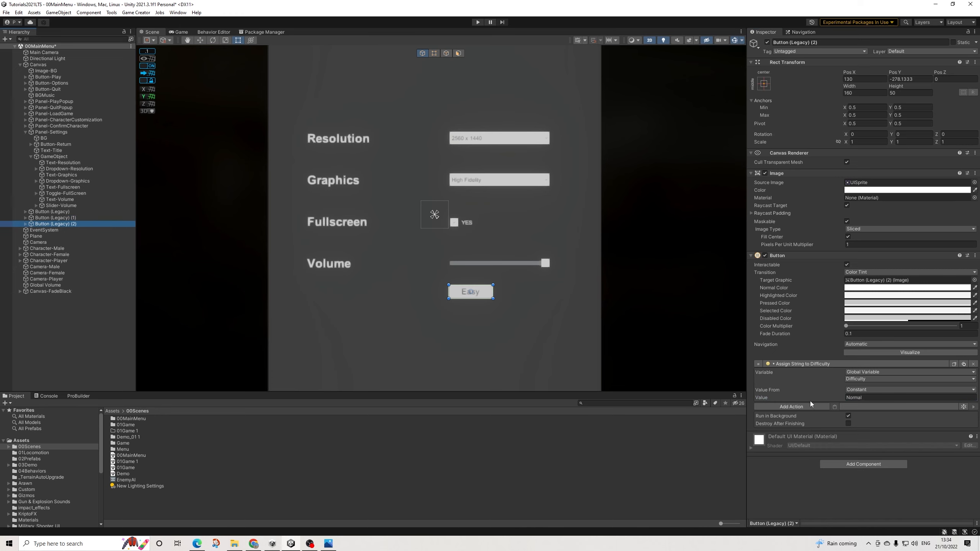
left_click(885, 398)
type("Hard")
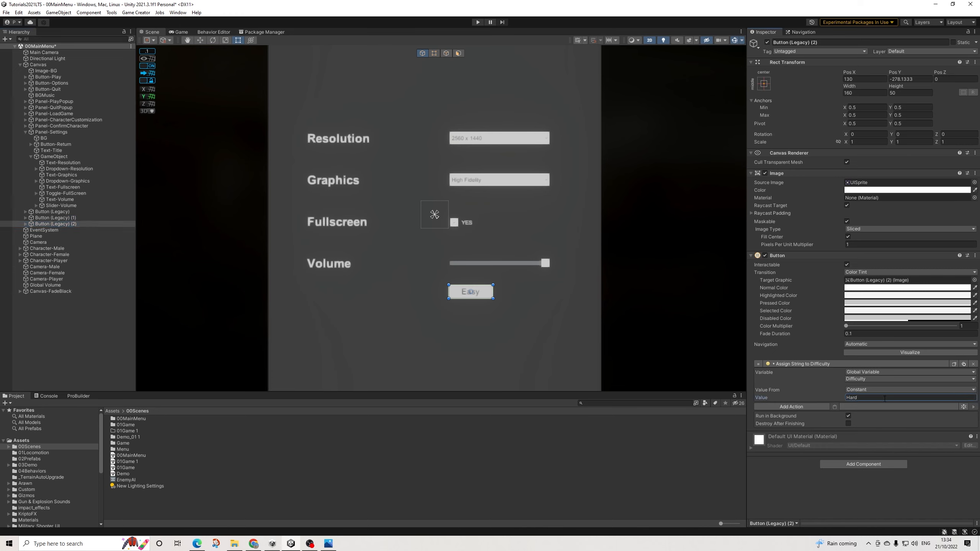
- Change the second button's label text to "Normal"
left_click(26, 224)
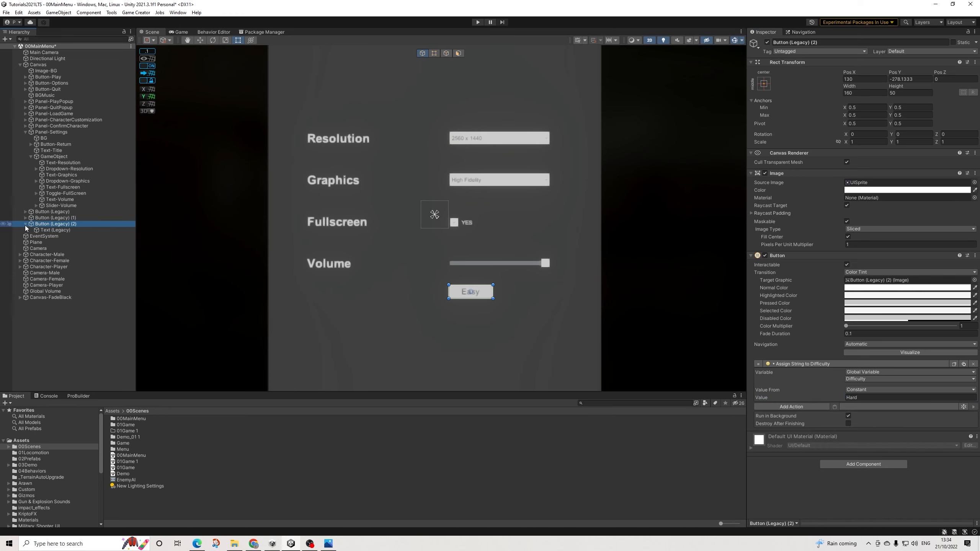
left_click(25, 218)
left_click(56, 224)
left_click(790, 192)
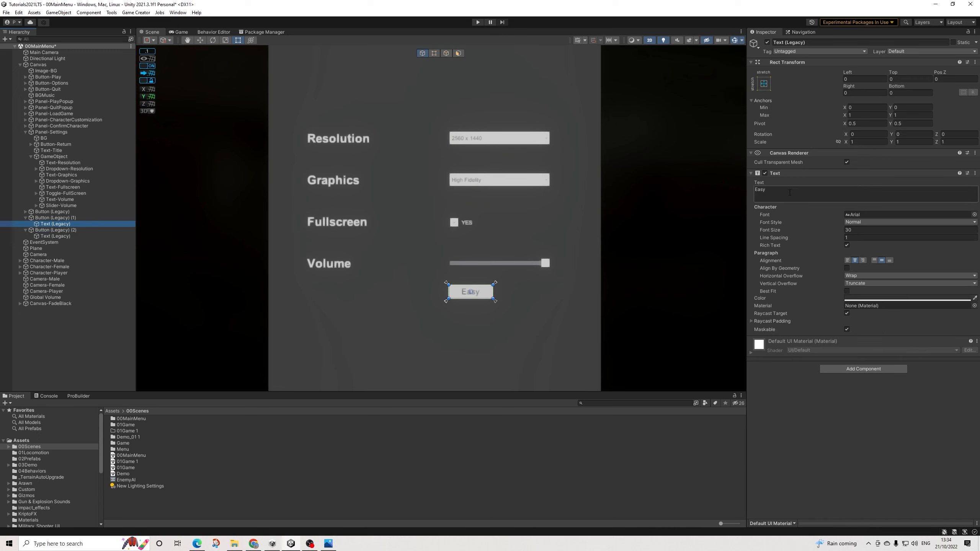
type("Normal")
- Change the third button's label text to "Hard" and collapse both duplicated buttons in the hierarchy
left_click(55, 236)
left_click(786, 193)
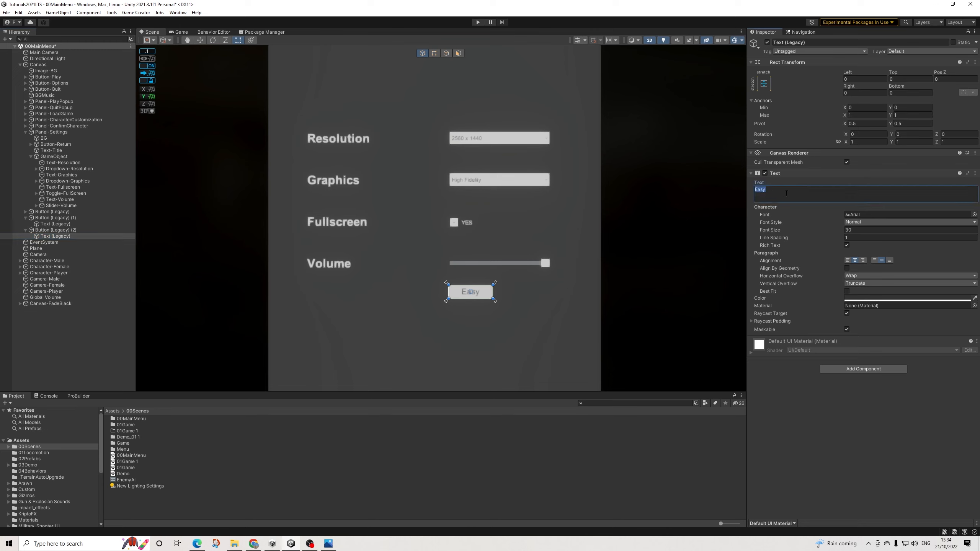
type("Hard")
left_click(28, 218)
left_click(25, 225)
left_click(25, 218)
left_click(26, 224)
- Line up the Normal and Hard buttons in a row beside Easy, at X positions of about 299 and 467
left_click(58, 218)
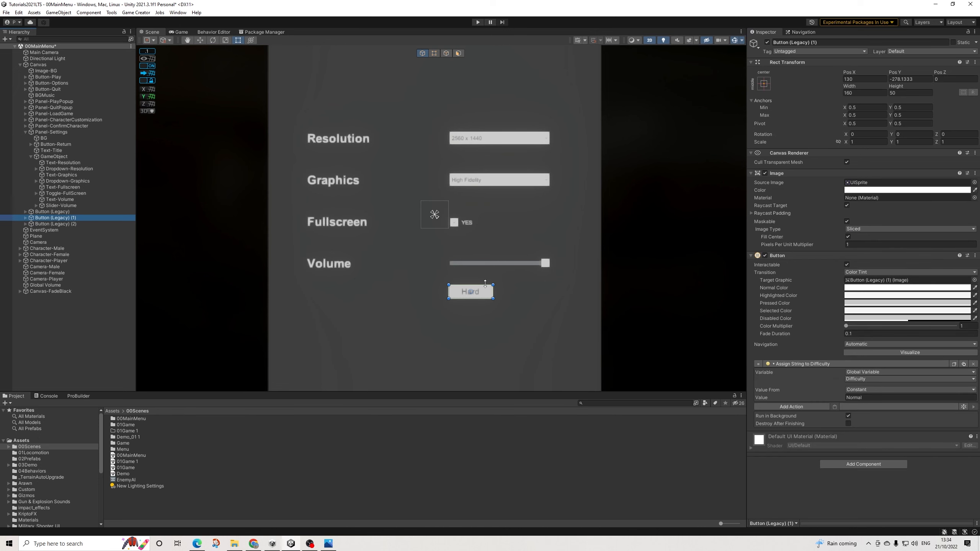
left_click_drag(484, 295, 534, 296)
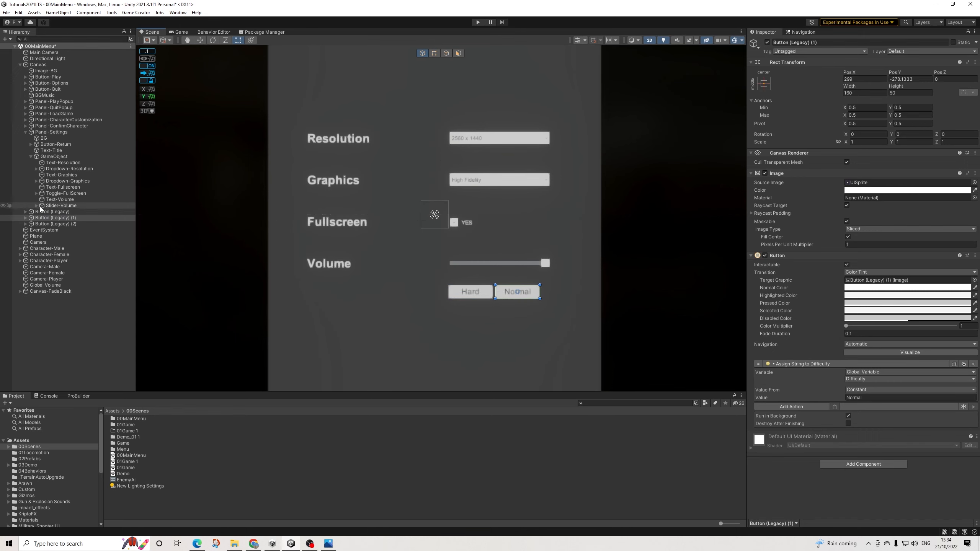
left_click(56, 224)
left_click_drag(472, 293, 579, 294)
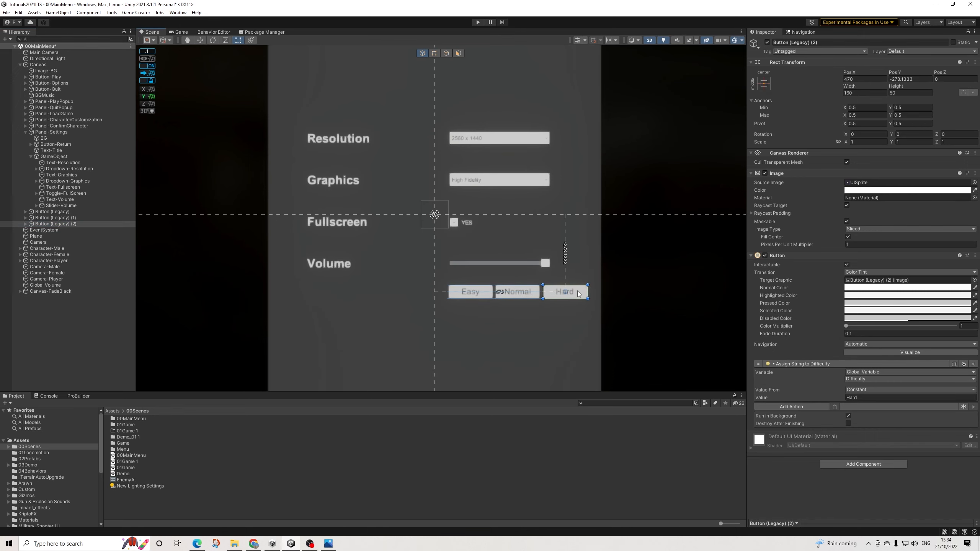
left_click(656, 311)
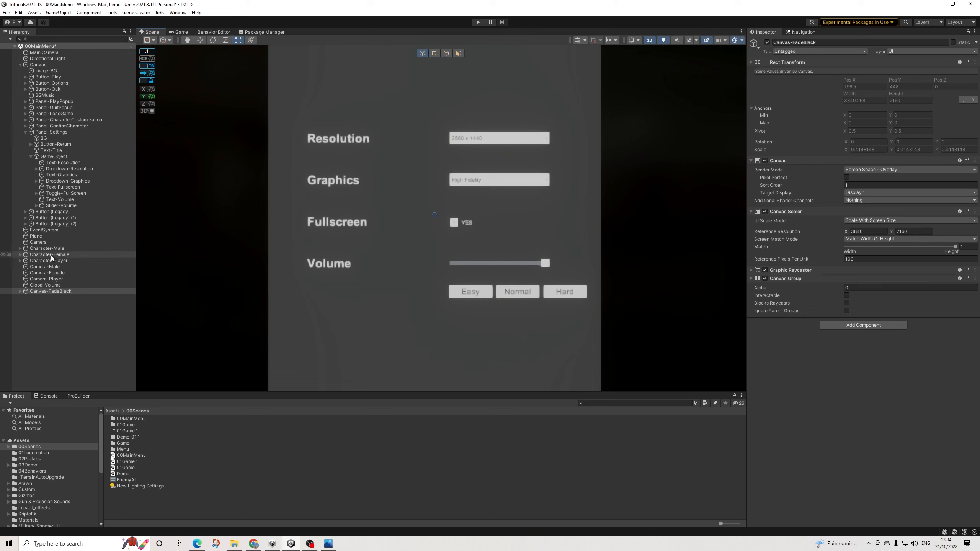
left_click(75, 225)
left_click_drag(577, 295, 577, 295)
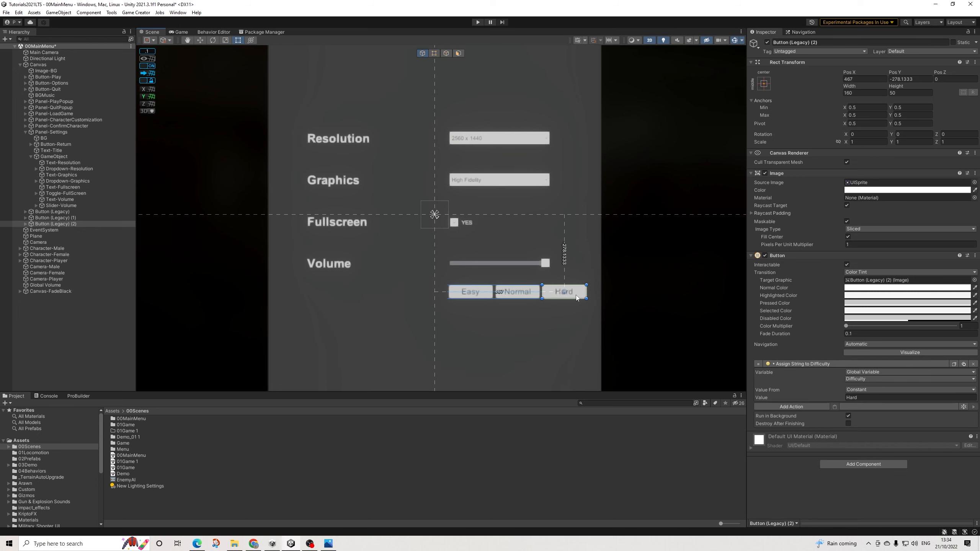
left_click(644, 293)
- Move all three difficulty buttons into the GameObject group under Panel-Settings
scroll(619, 298, "down", 2)
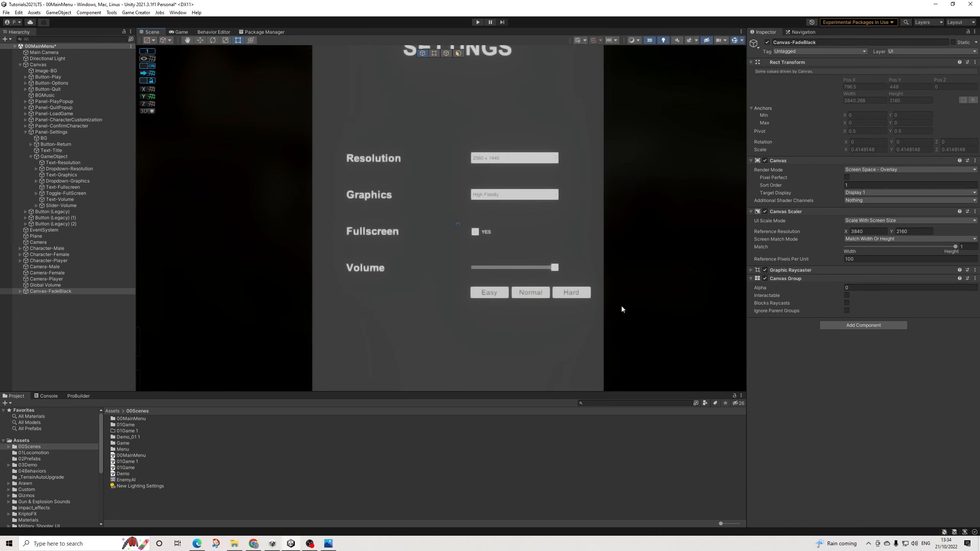
scroll(598, 300, "down", 1)
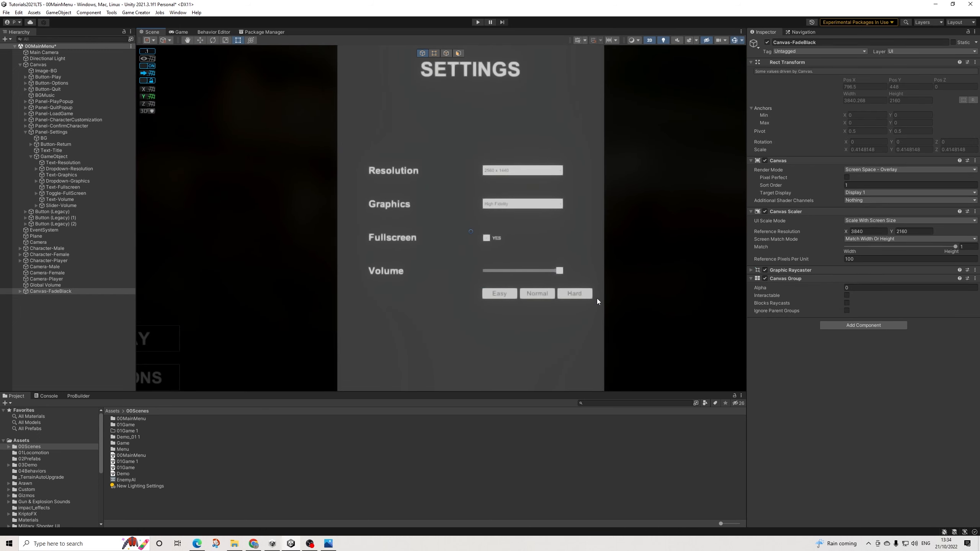
left_click(56, 225)
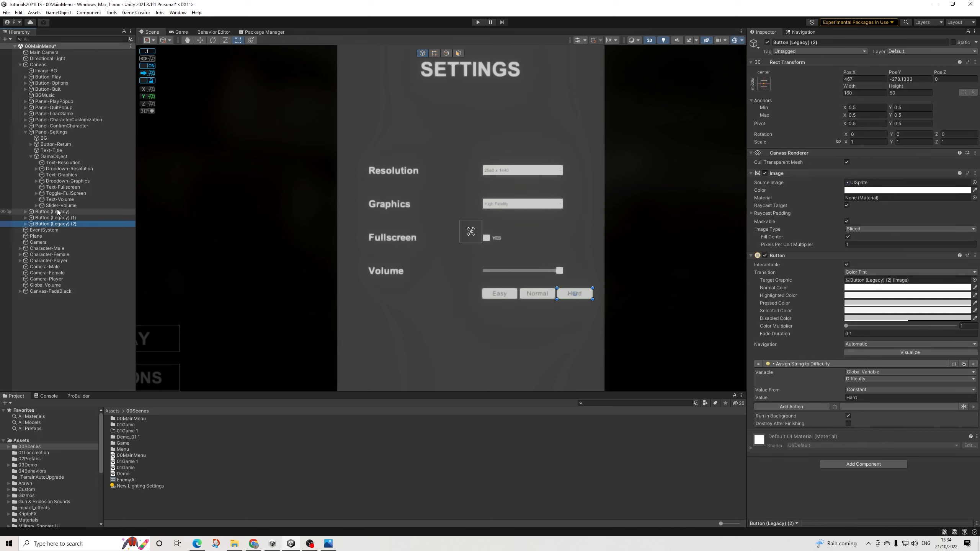
left_click(56, 211, "shift")
left_click_drag(52, 157, 52, 158)
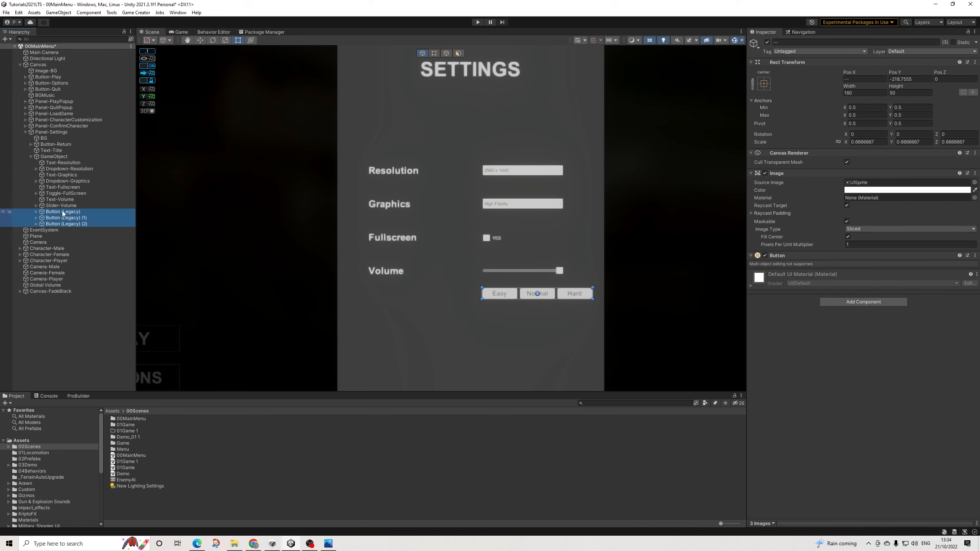
- Duplicate the Resolution label, order the copy above the difficulty buttons in the hierarchy, and place it level with the Easy button at Y about -218.76
left_click(59, 163)
key("ctrl+d")
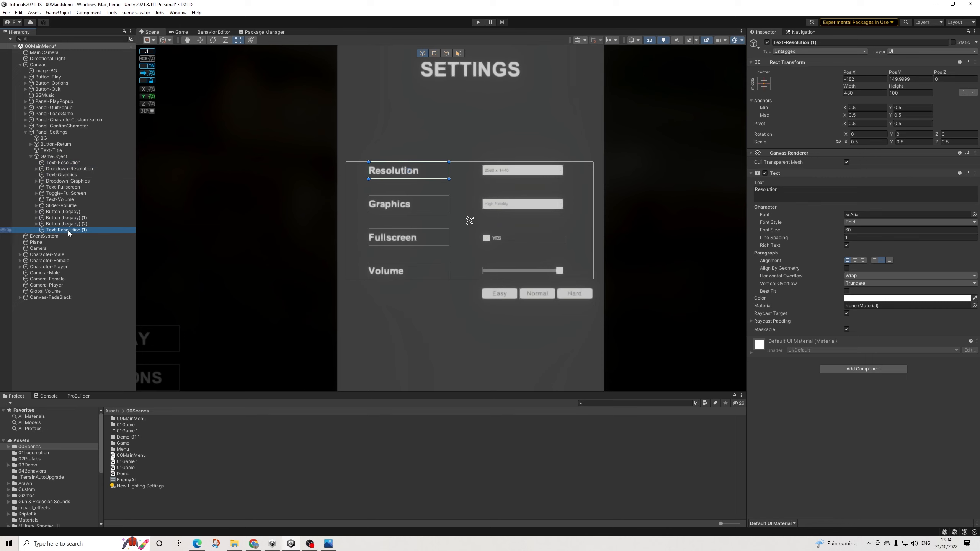
left_click_drag(63, 227, 65, 215)
left_click_drag(420, 173, 421, 299)
- Change the duplicated label's text to "Difficulty"
double_click(791, 195)
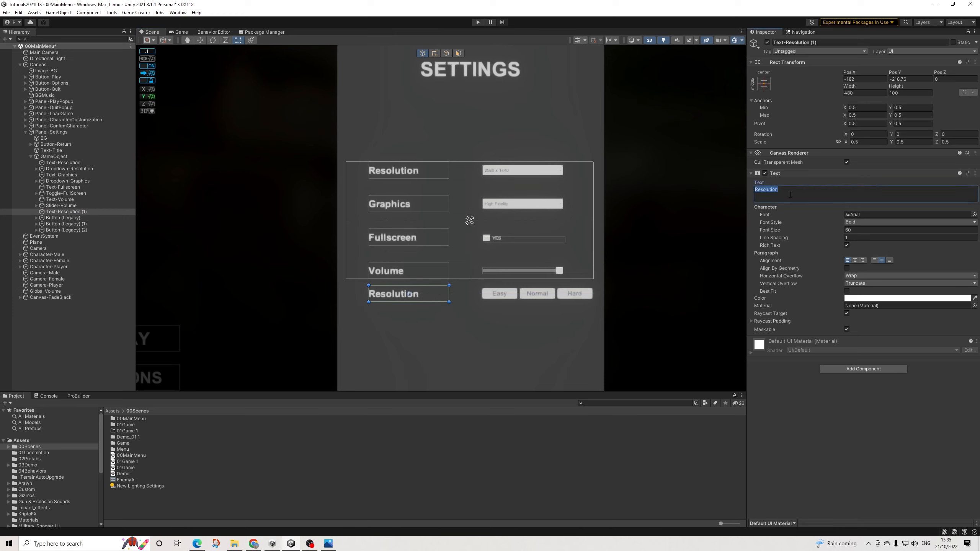
type("Difficulty")
key("BackSpace")
type("ty")
- Move the Difficulty label and its three buttons down together so the row matches the spacing of the rows above
left_click(69, 229, "shift")
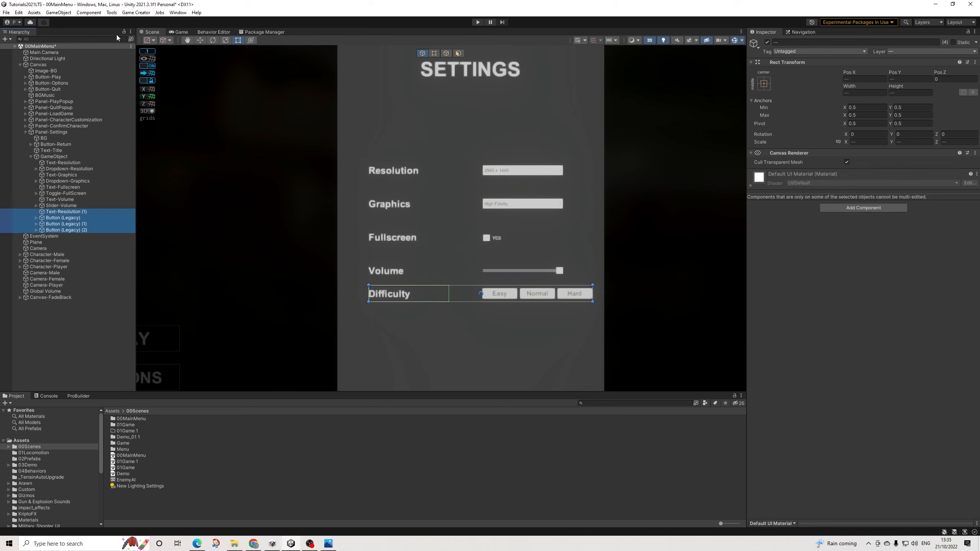
left_click(200, 40)
left_click_drag(482, 271, 480, 277)
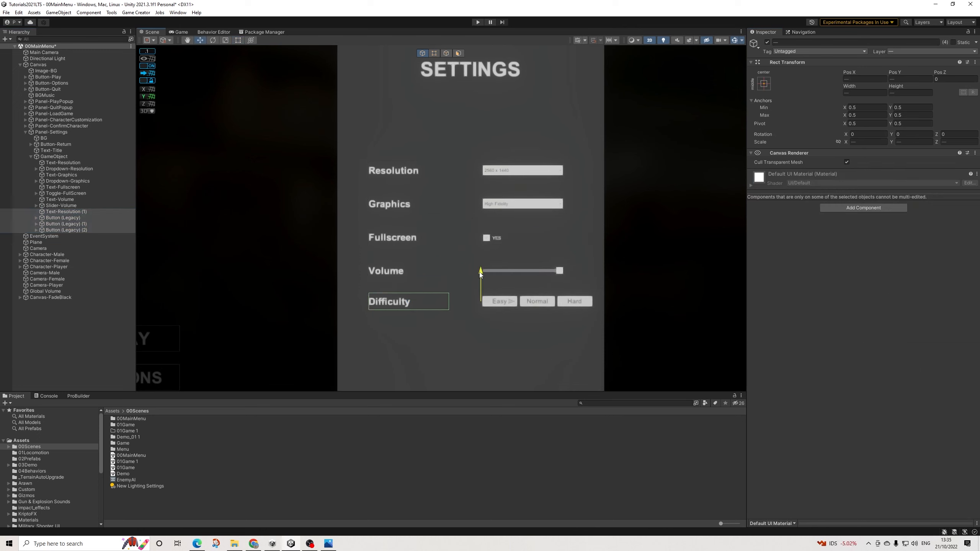
left_click_drag(480, 272, 479, 273)
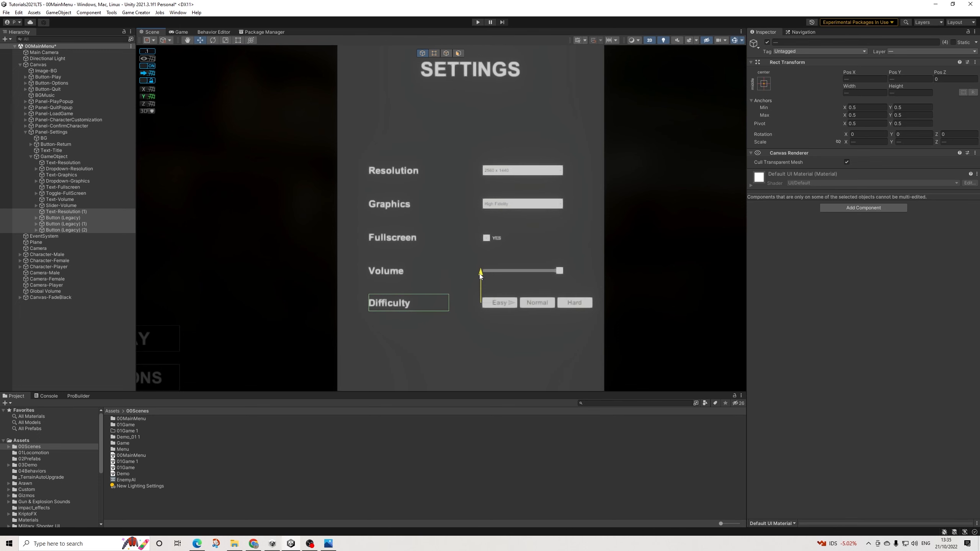
left_click(672, 294)
scroll(588, 312, "down", 1)
scroll(644, 311, "down", 1)
middle_click_drag(672, 312, 594, 306)
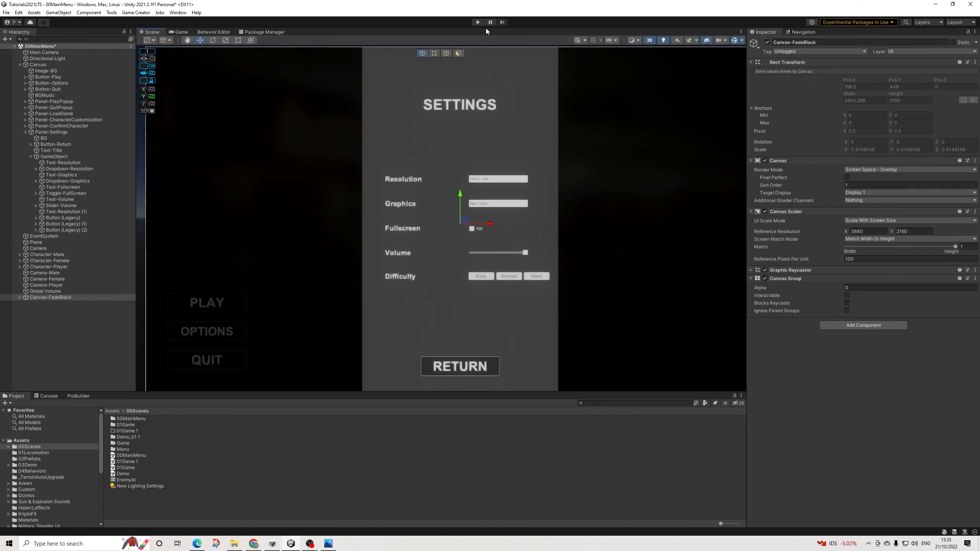
- Open the Game Creator preferences on the global variables and reposition the window clear of the settings panel
left_click(136, 12)
left_click(147, 58)
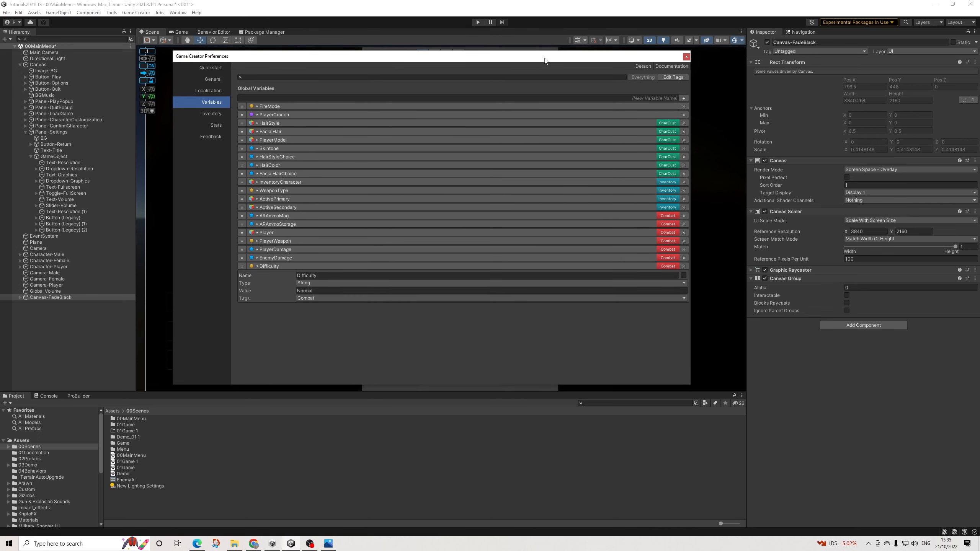
left_click_drag(544, 61, 748, 128)
left_click(19, 12)
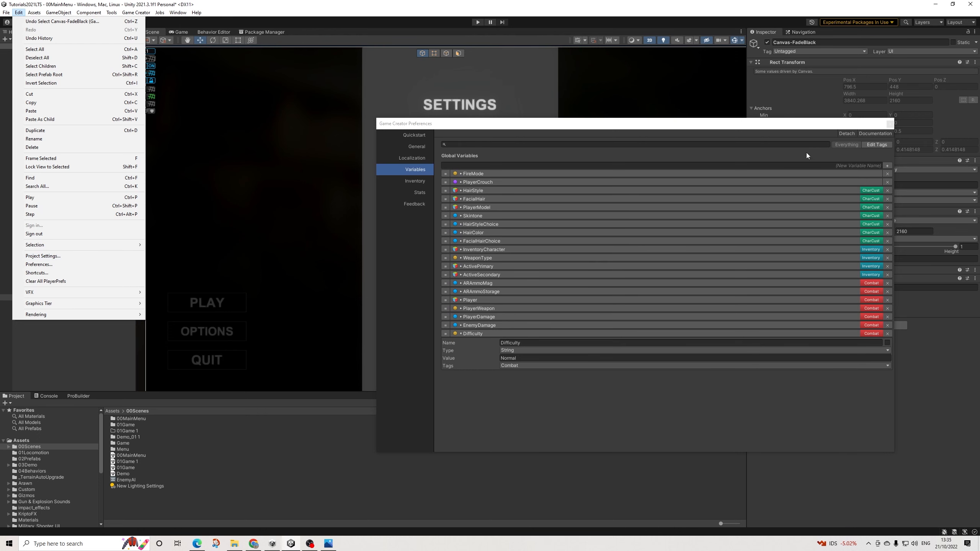
left_click(749, 126)
left_click_drag(749, 126, 449, 68)
left_click_drag(595, 142, 367, 141)
- Run the main menu in play mode and place the preferences window over the Inspector with the Difficulty variable in view
left_click(479, 22)
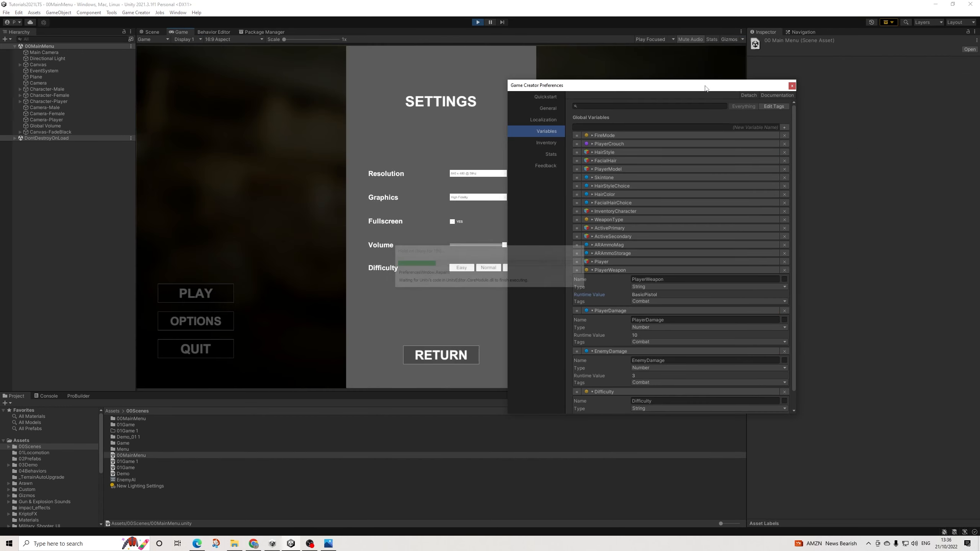
left_click_drag(623, 87, 767, 81)
left_click_drag(957, 141, 899, 146)
left_click_drag(788, 79, 868, 80)
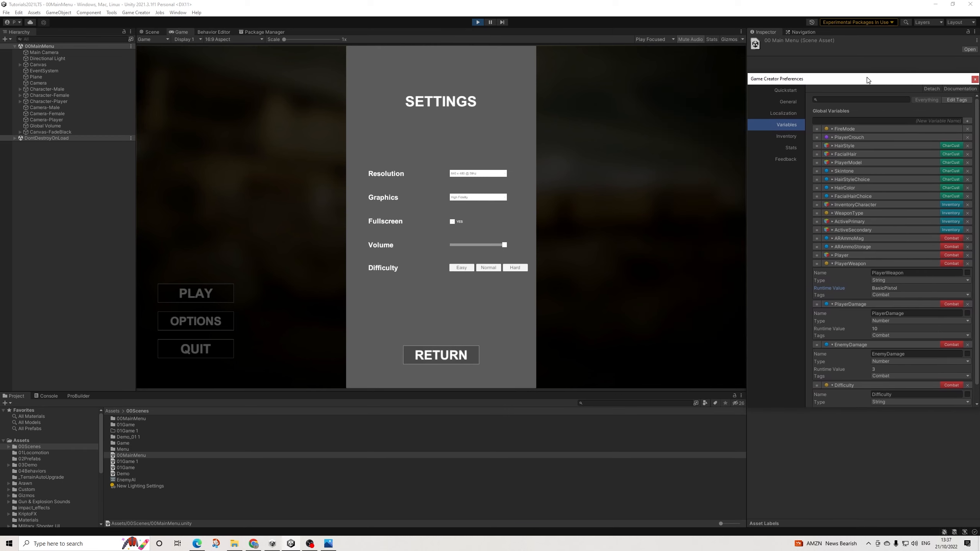
scroll(890, 366, "down", 2)
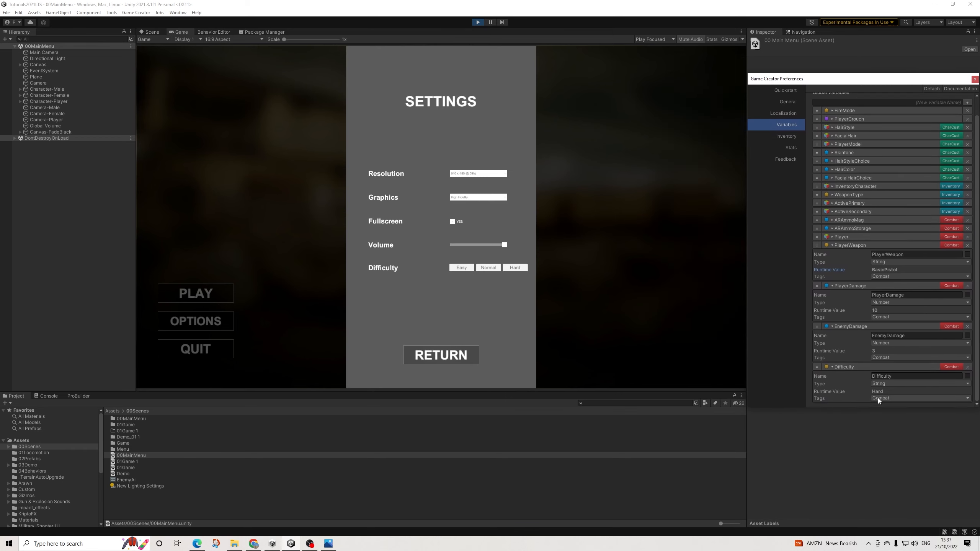
- Test the Easy and Hard difficulty buttons against the Difficulty variable, leaving Hard selected, and return from the settings panel
left_click(473, 290)
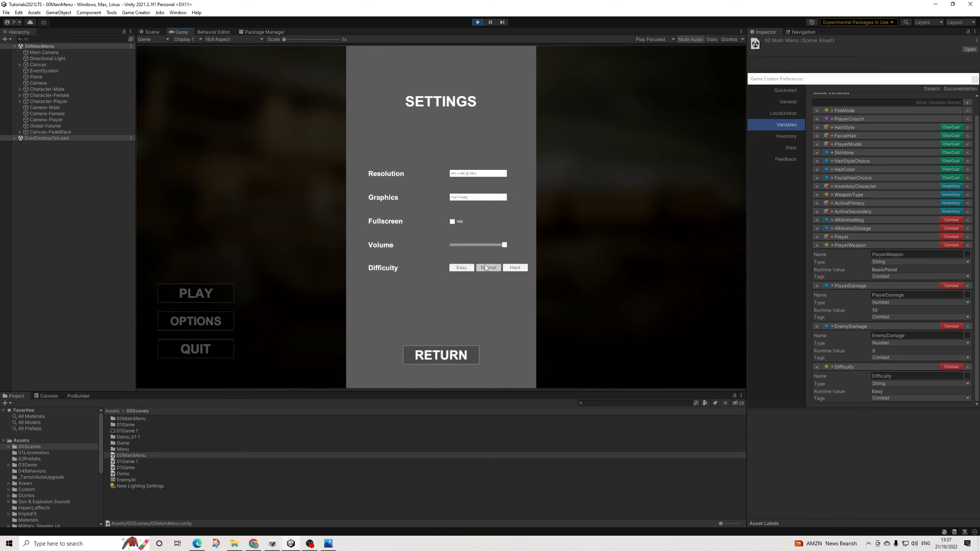
left_click(514, 272)
left_click(441, 355)
- Start a new game from the main menu, going through character selection and customization with the default look
left_click(204, 294)
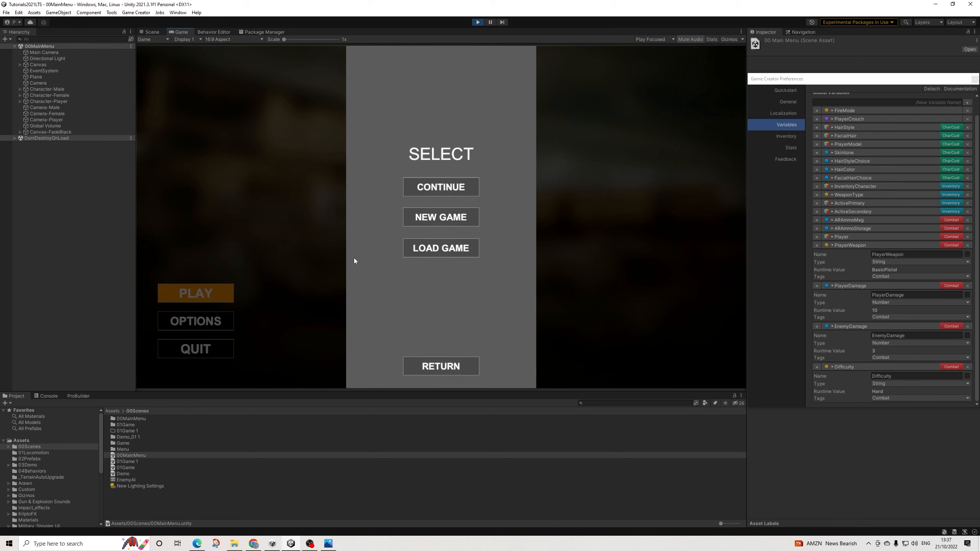
left_click(435, 215)
left_click(313, 185)
left_click(453, 349)
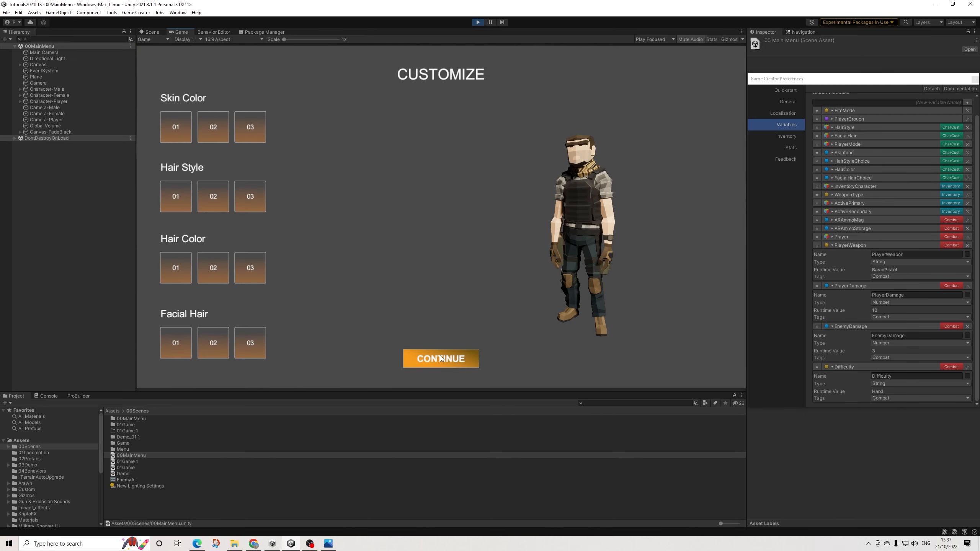
left_click(441, 357)
left_click(412, 264)
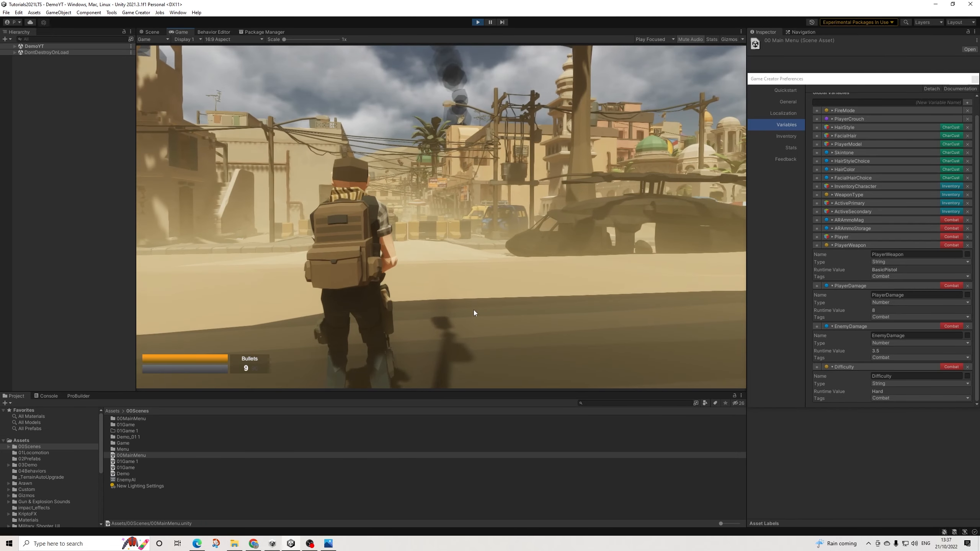
- Equip the M16 rifle from the player's inventory to check the weapon and damage variables, and end the play test
key("i")
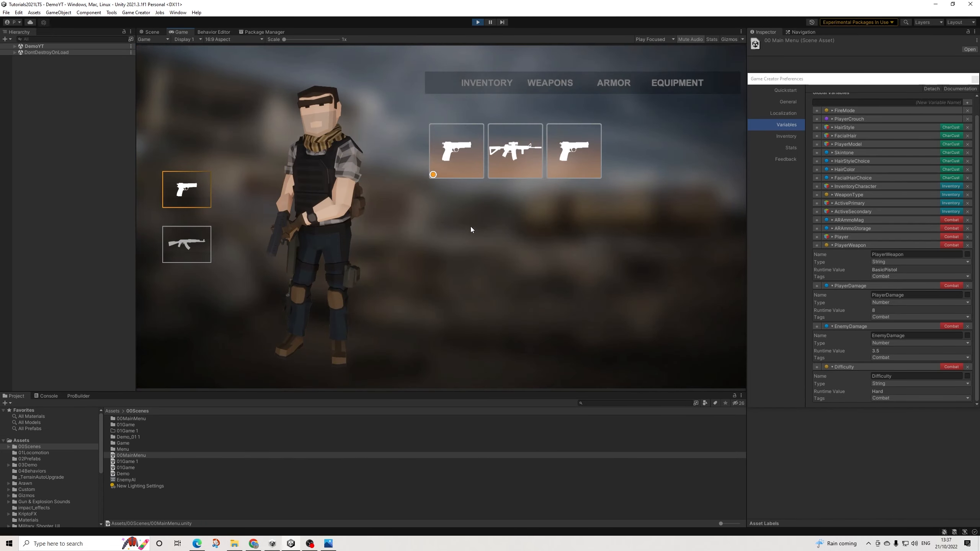
left_click(501, 165)
key("i")
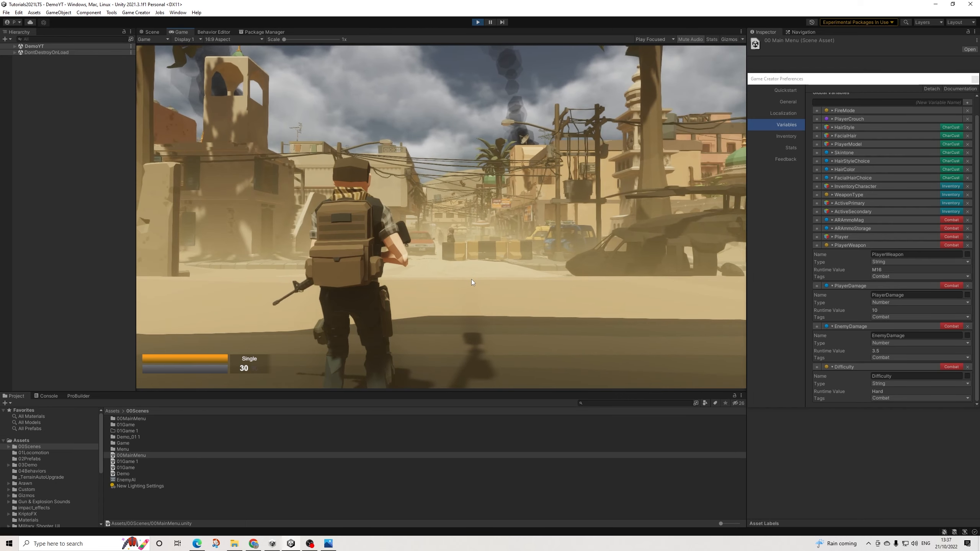
key("i")
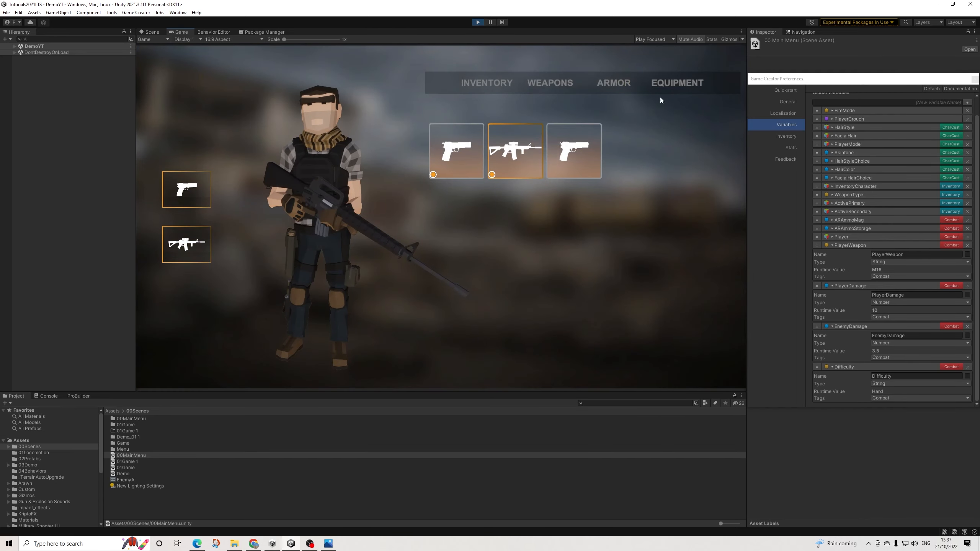
key("i")
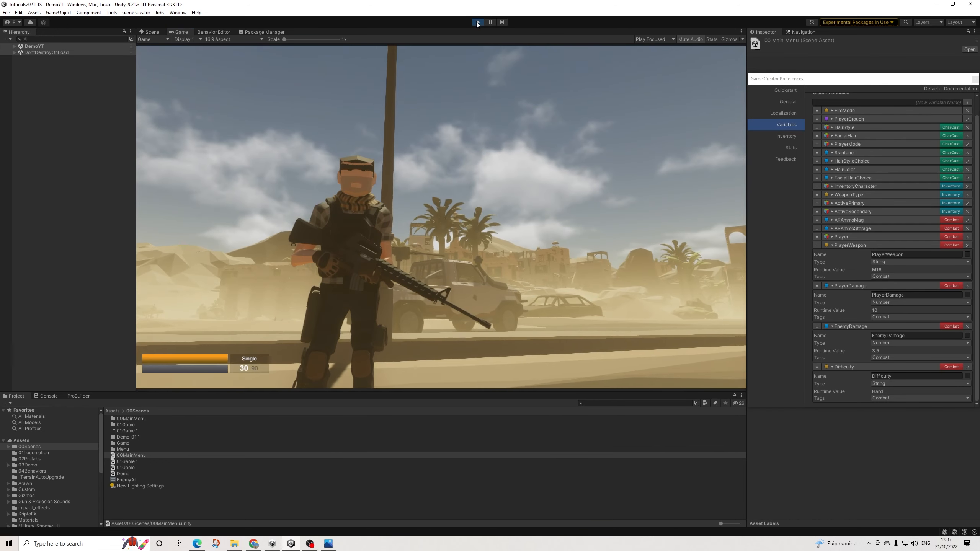
left_click(478, 22)
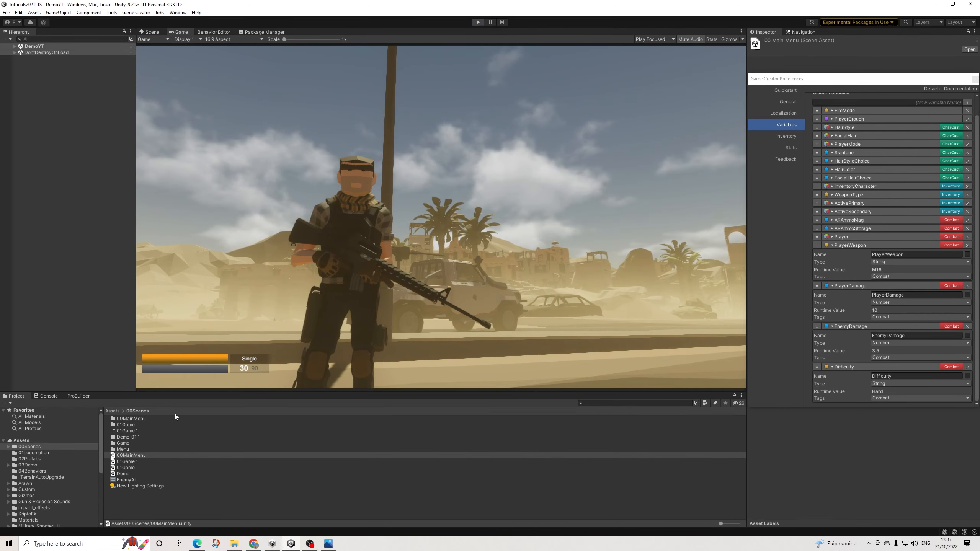